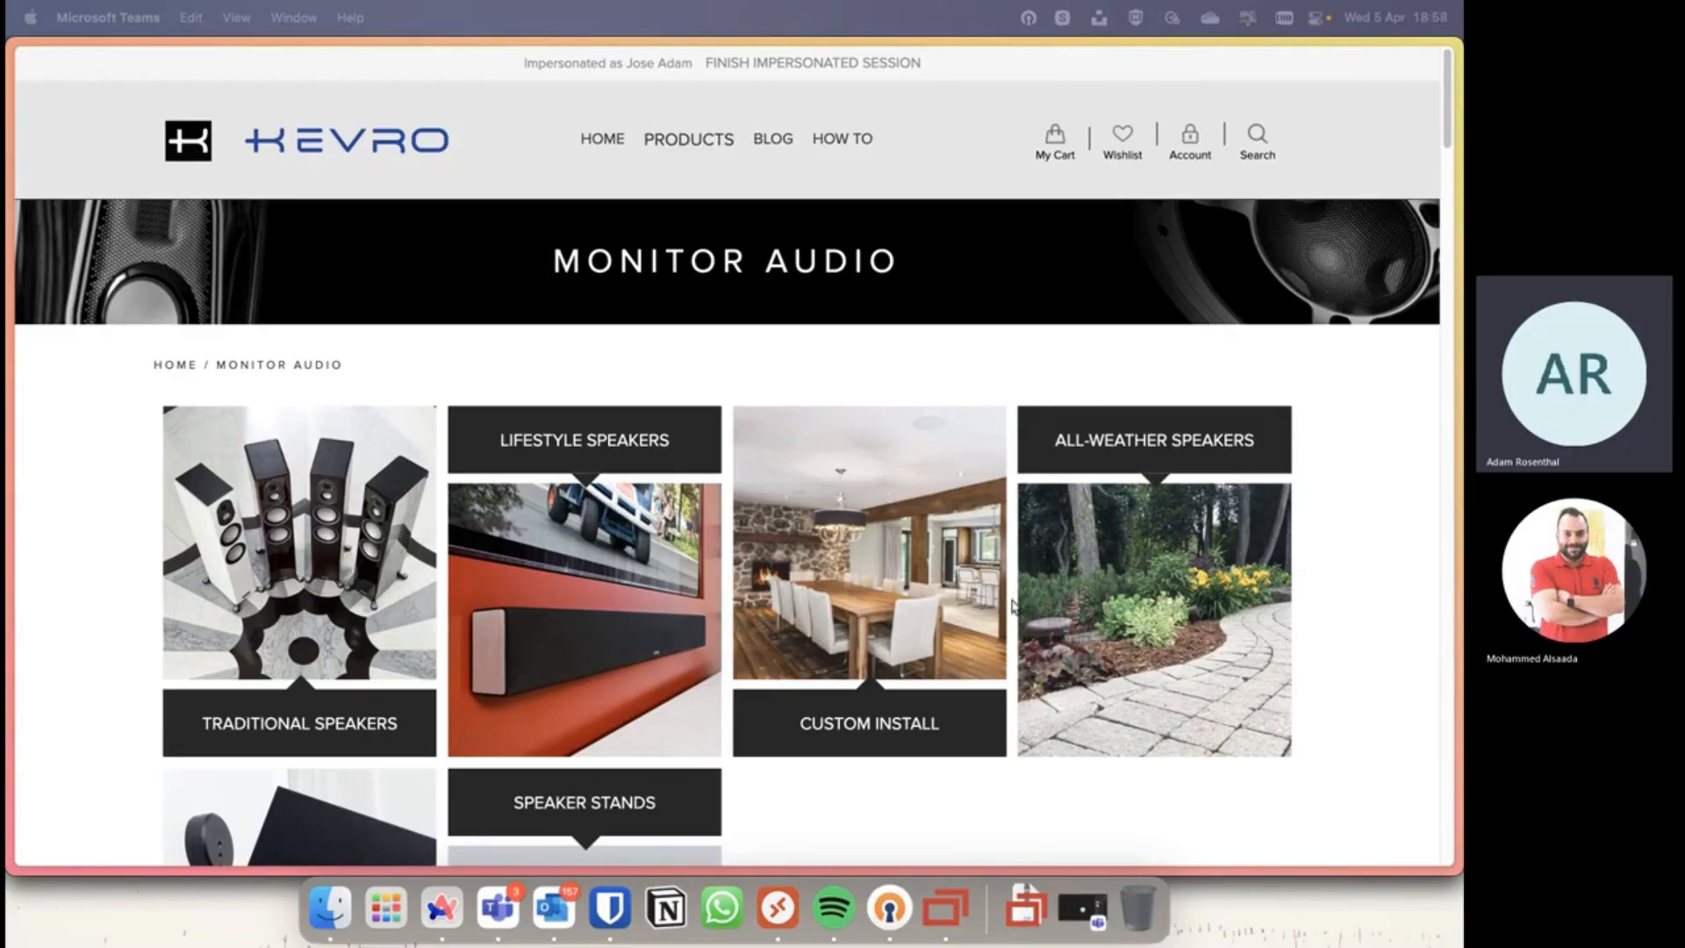
Step: View the open sales order in the remote SAP Business One session and return to the web store in the Arc browser
left_click(937, 903)
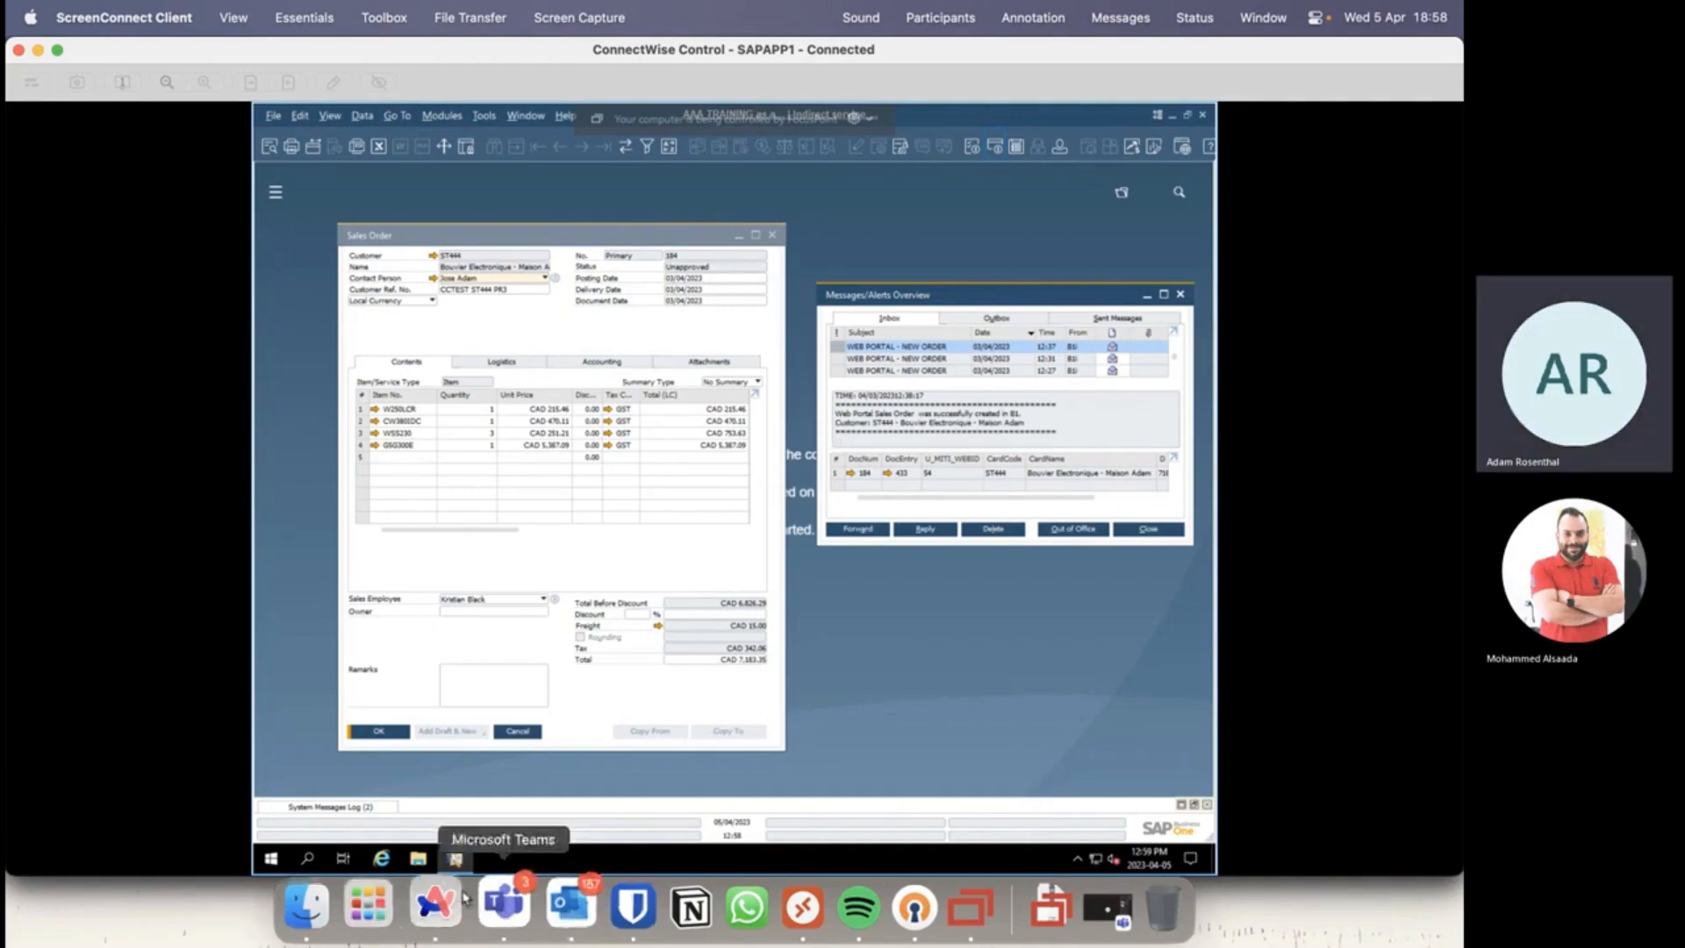
left_click(432, 908)
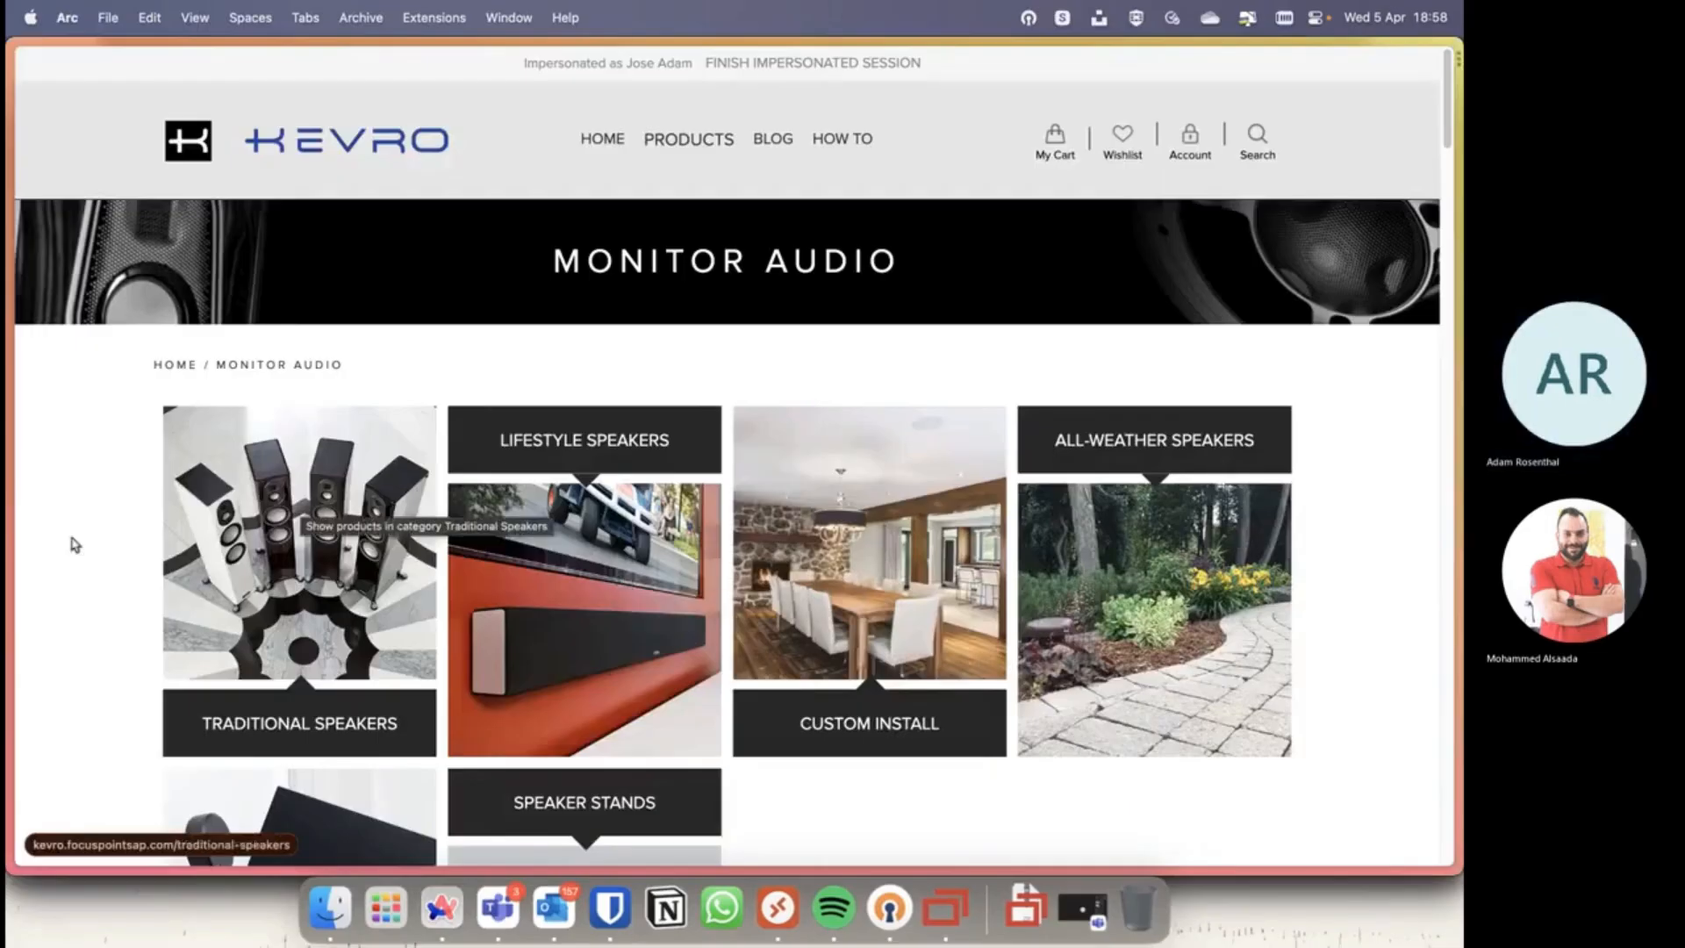
Step: Examine the Monitor Audio page's subcategory tiles, filter options and product listing
scroll(68, 518, "down", 5)
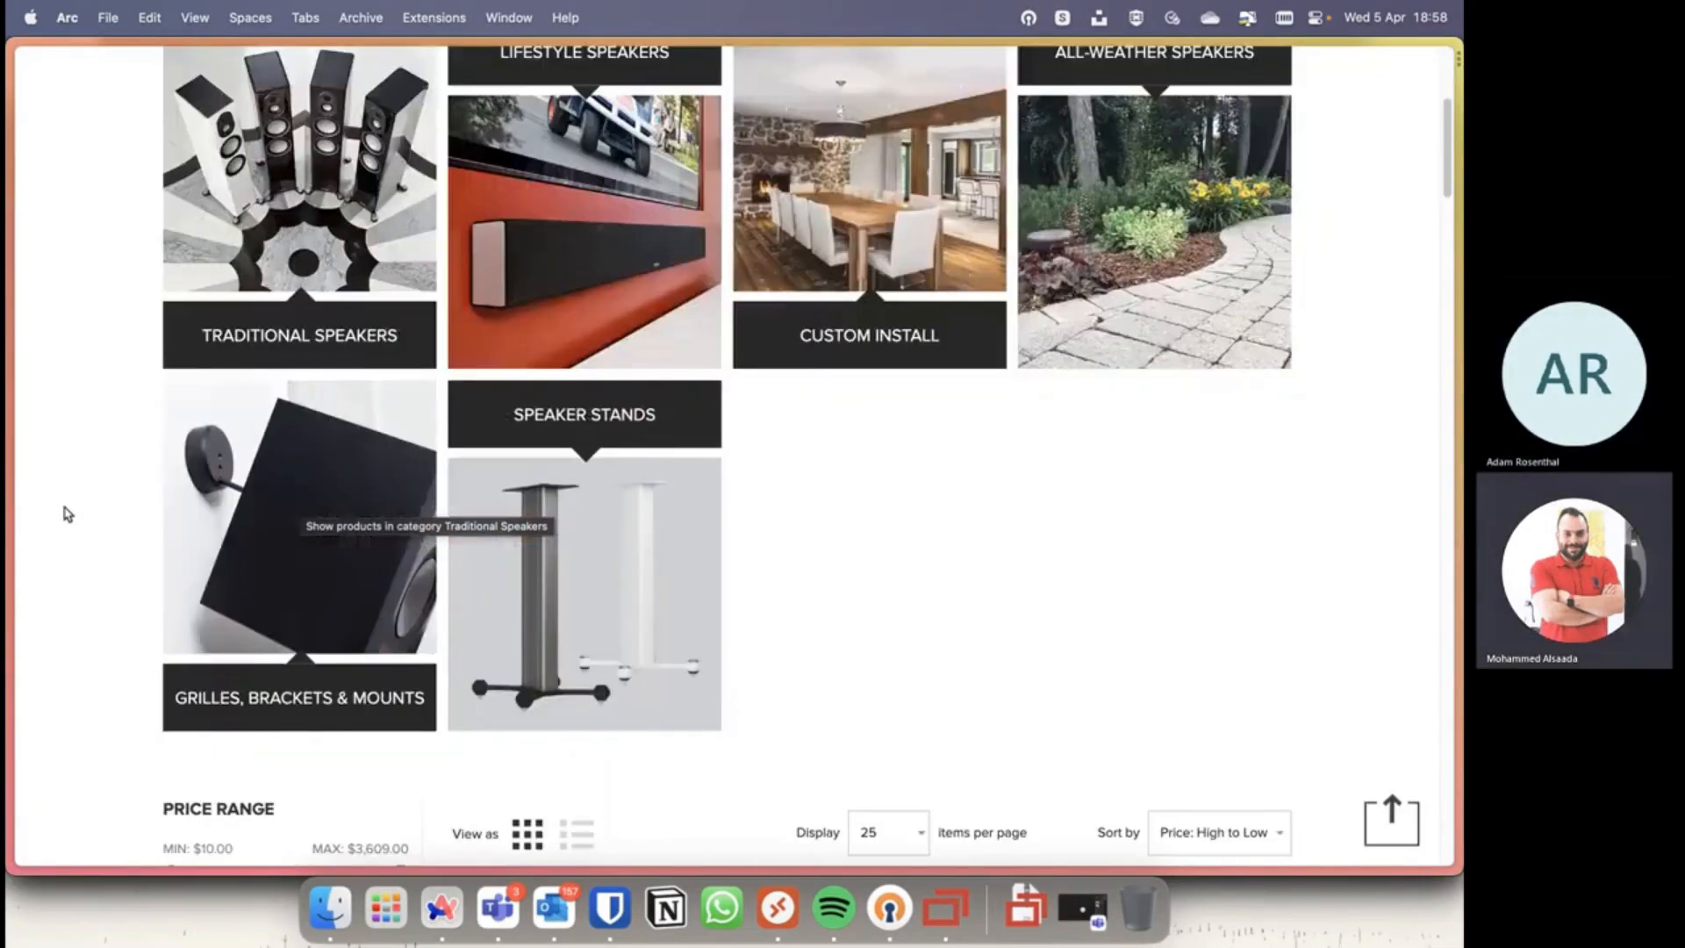
scroll(62, 513, "down", 10)
scroll(56, 509, "up", 7)
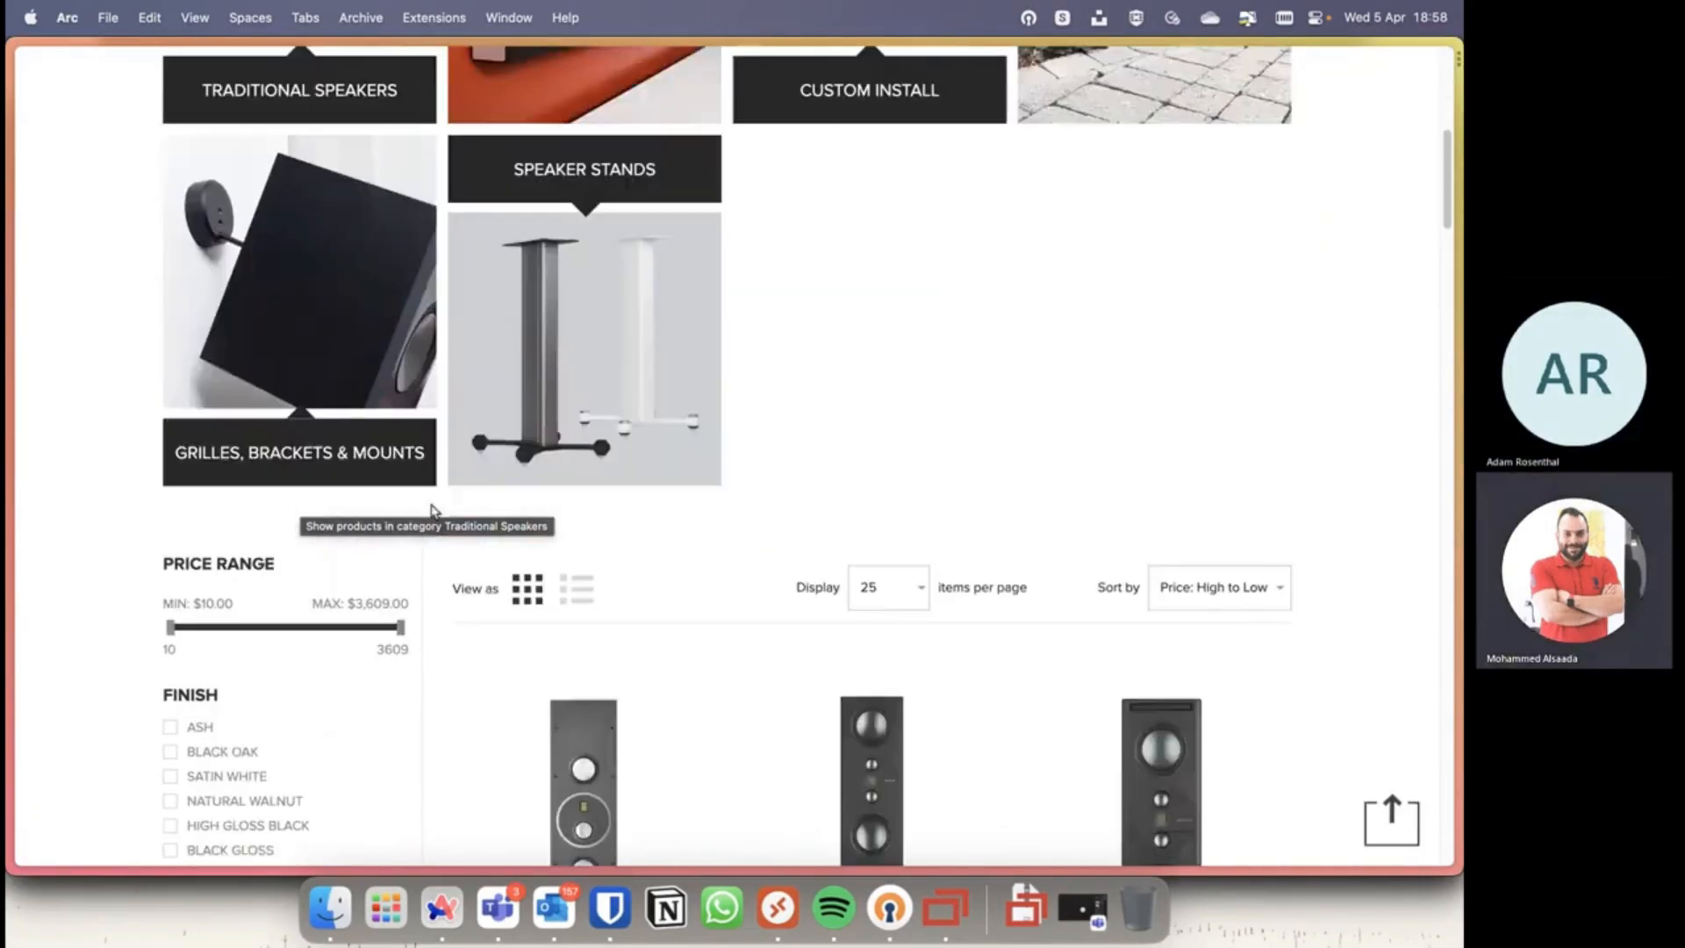
scroll(877, 377, "up", 8)
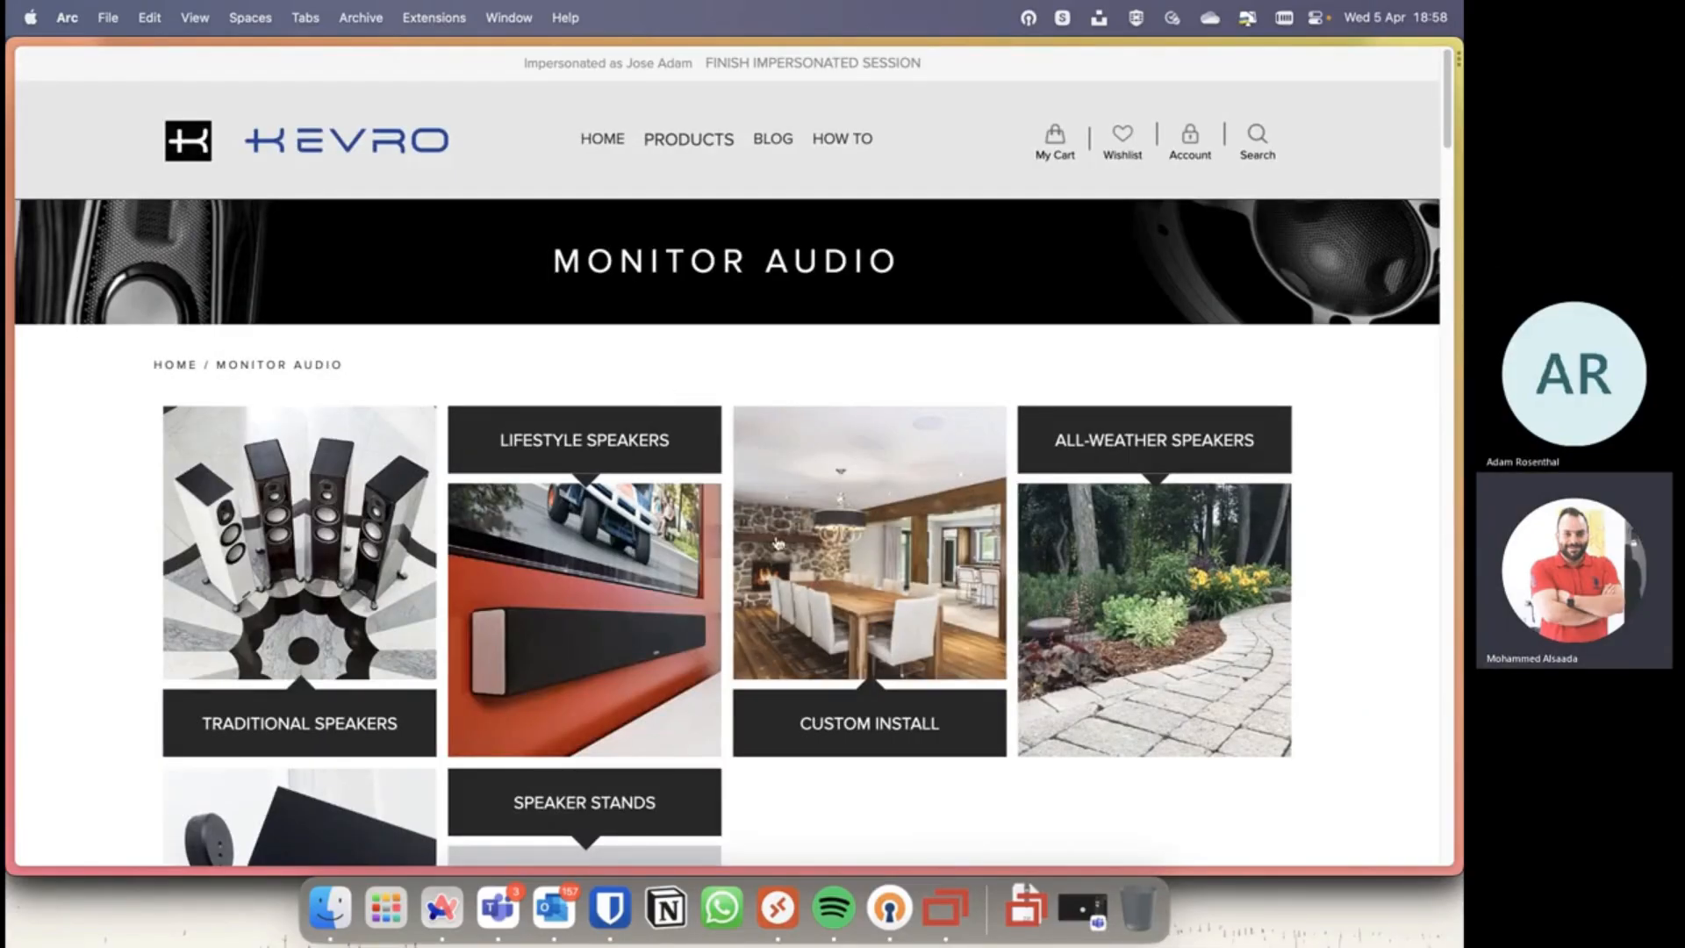
scroll(640, 493, "down", 3)
scroll(640, 493, "up", 1)
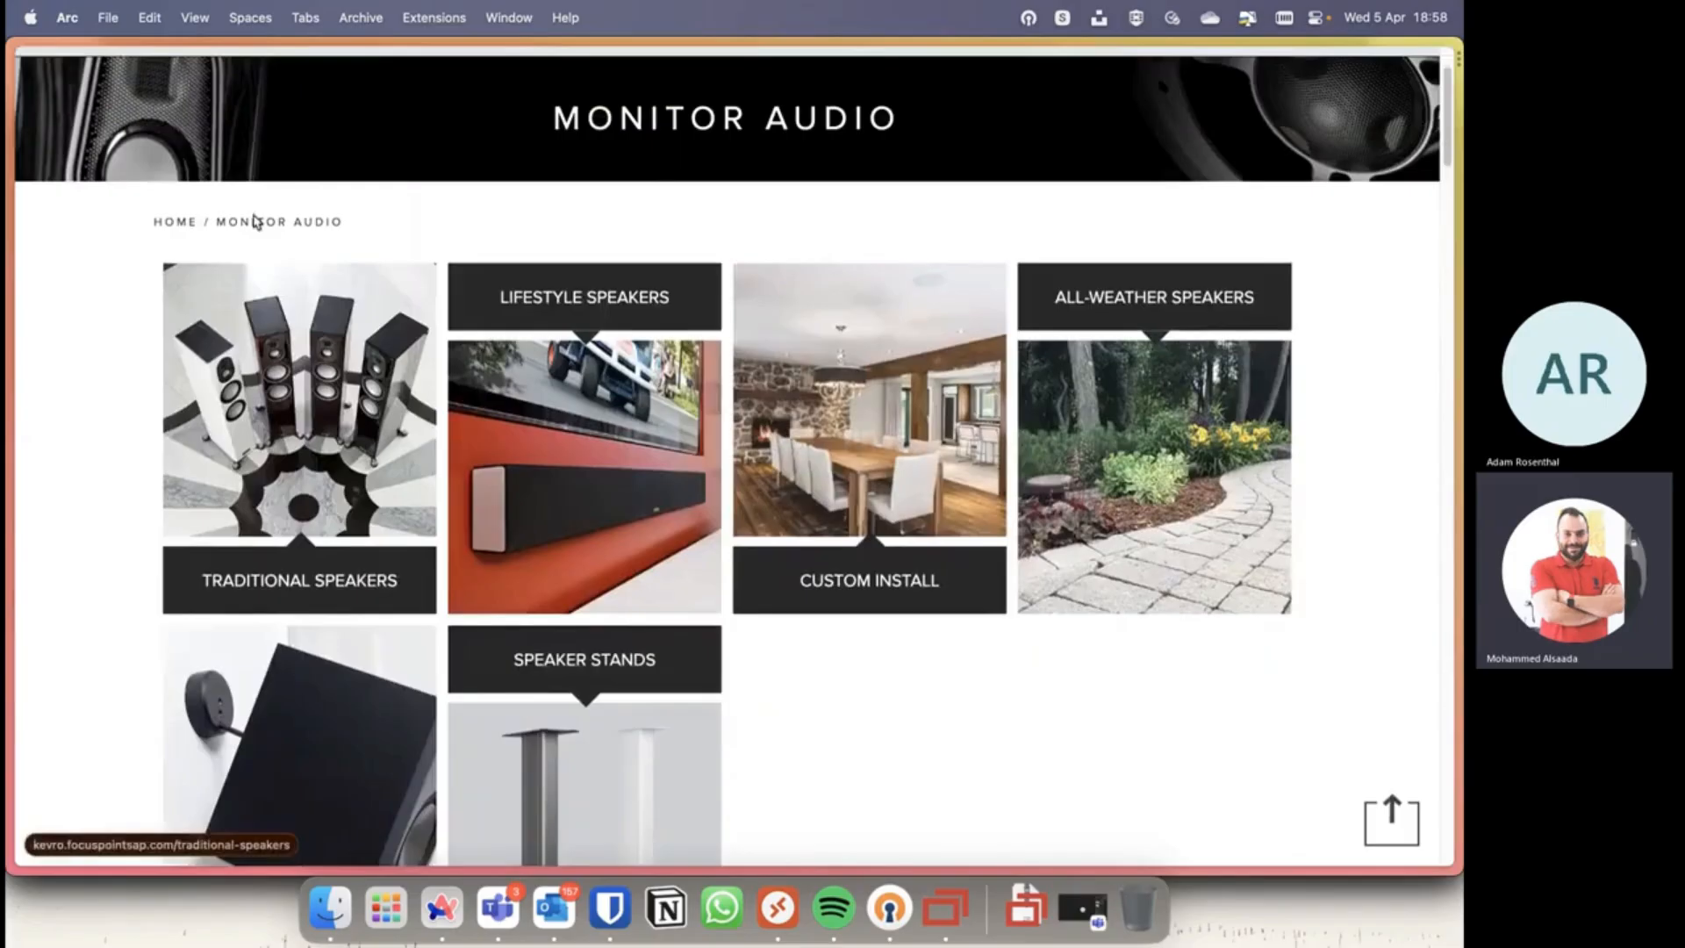
scroll(702, 508, "down", 3)
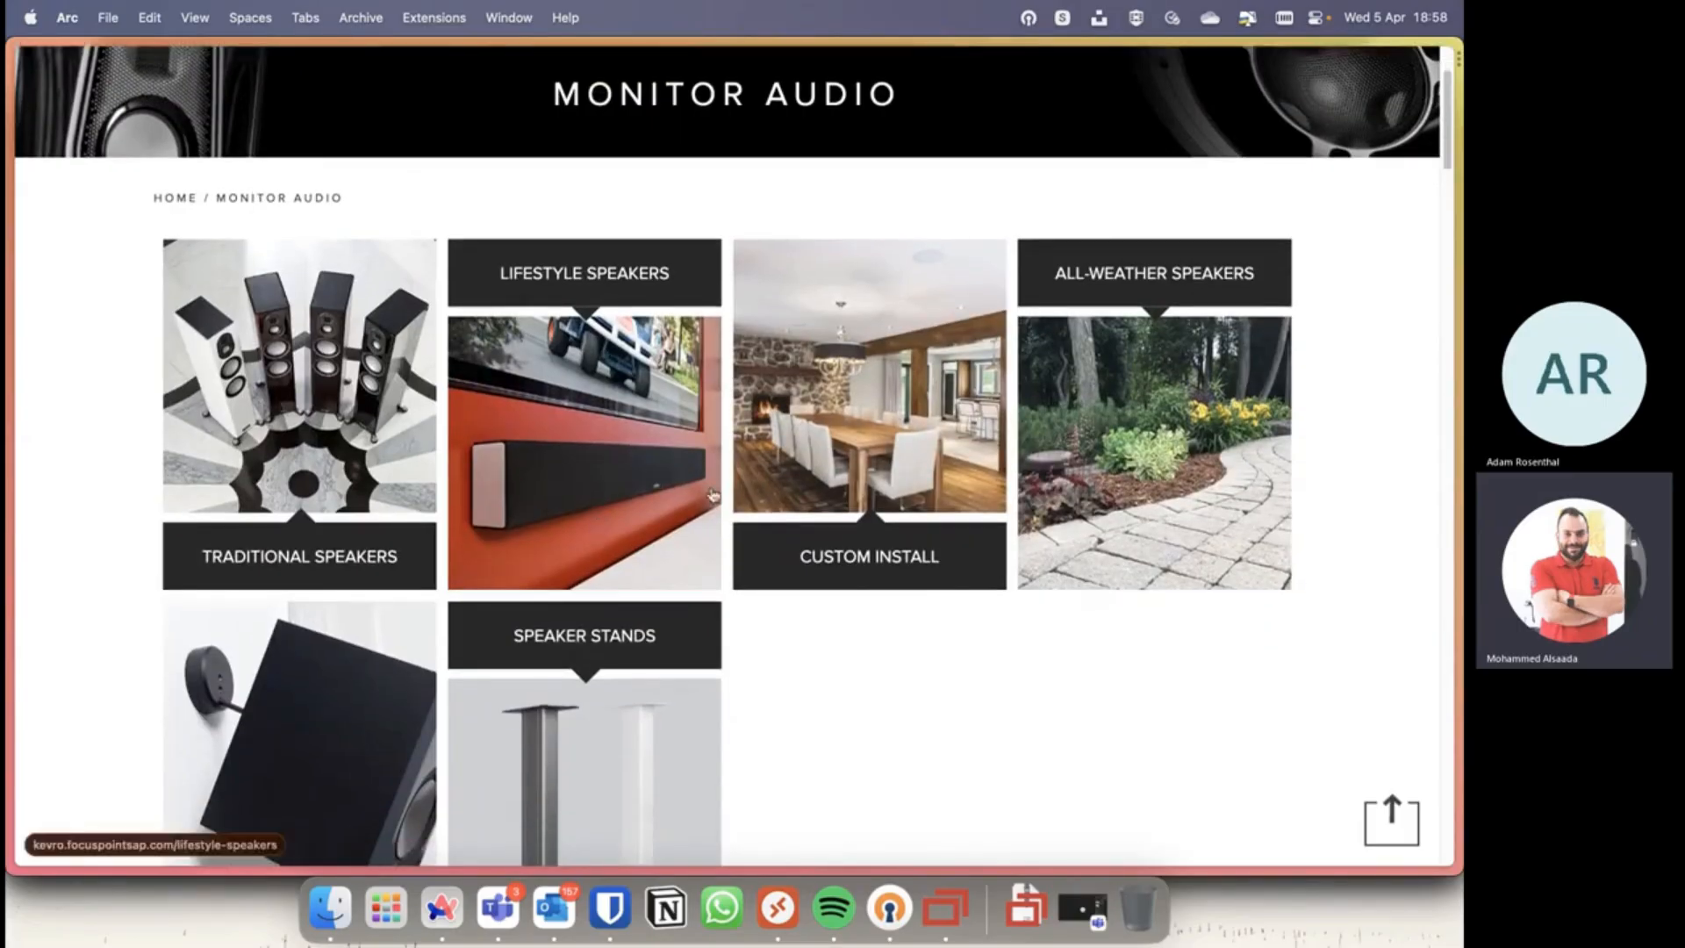
scroll(708, 502, "down", 6)
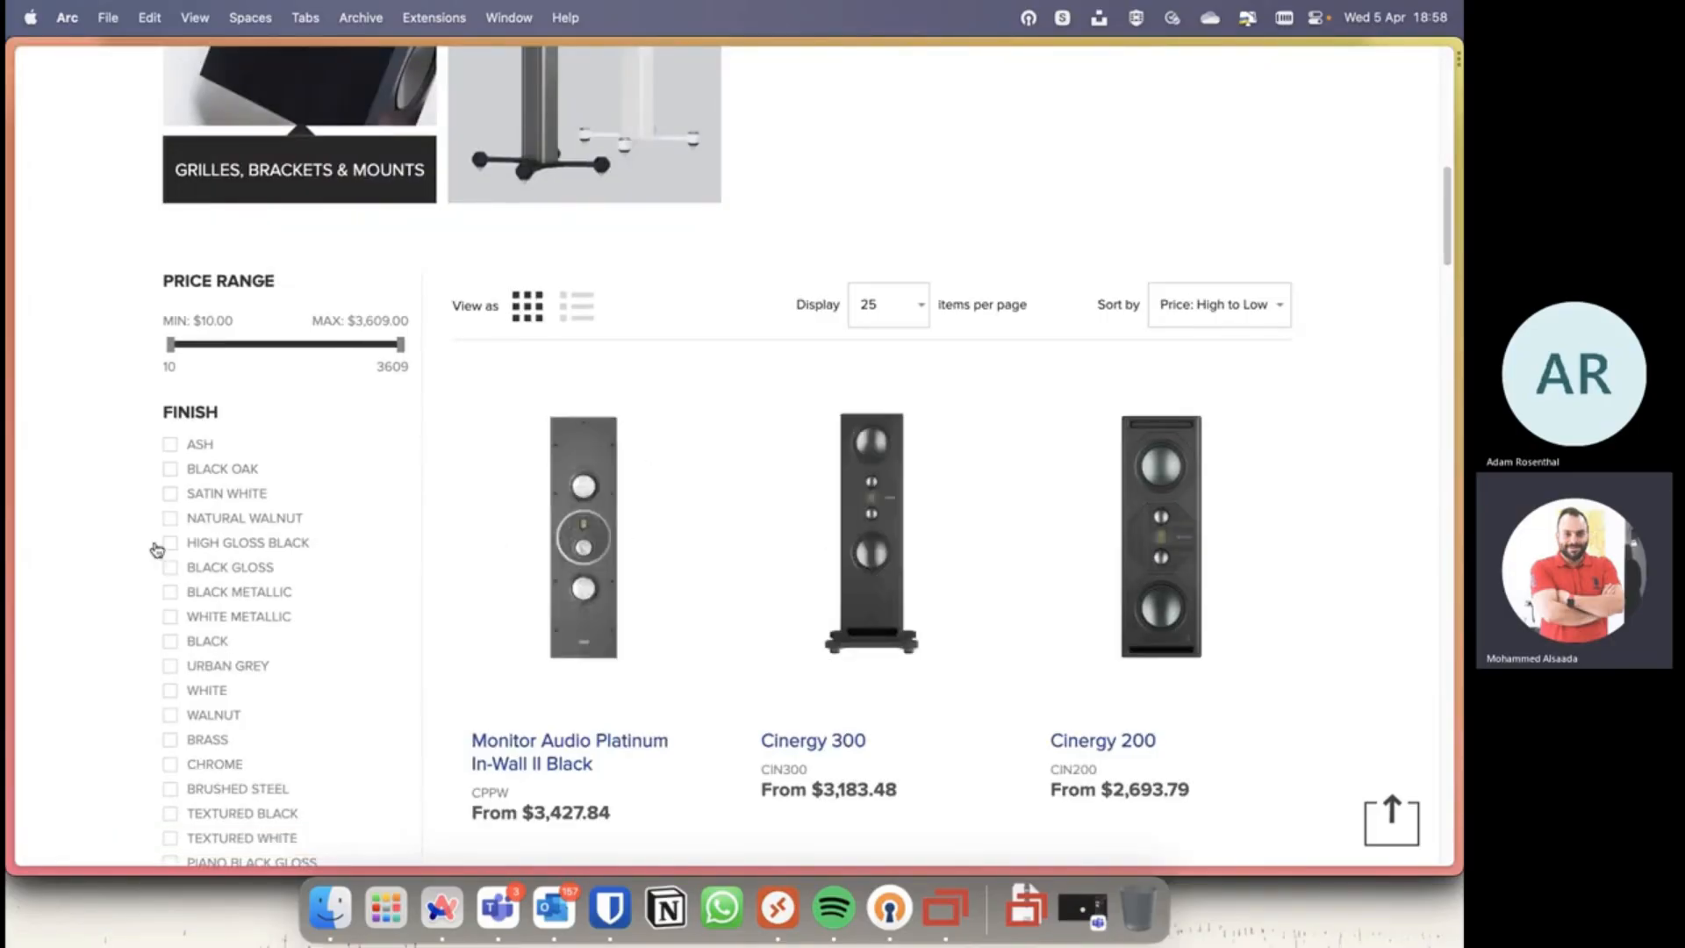
scroll(154, 553, "down", 2)
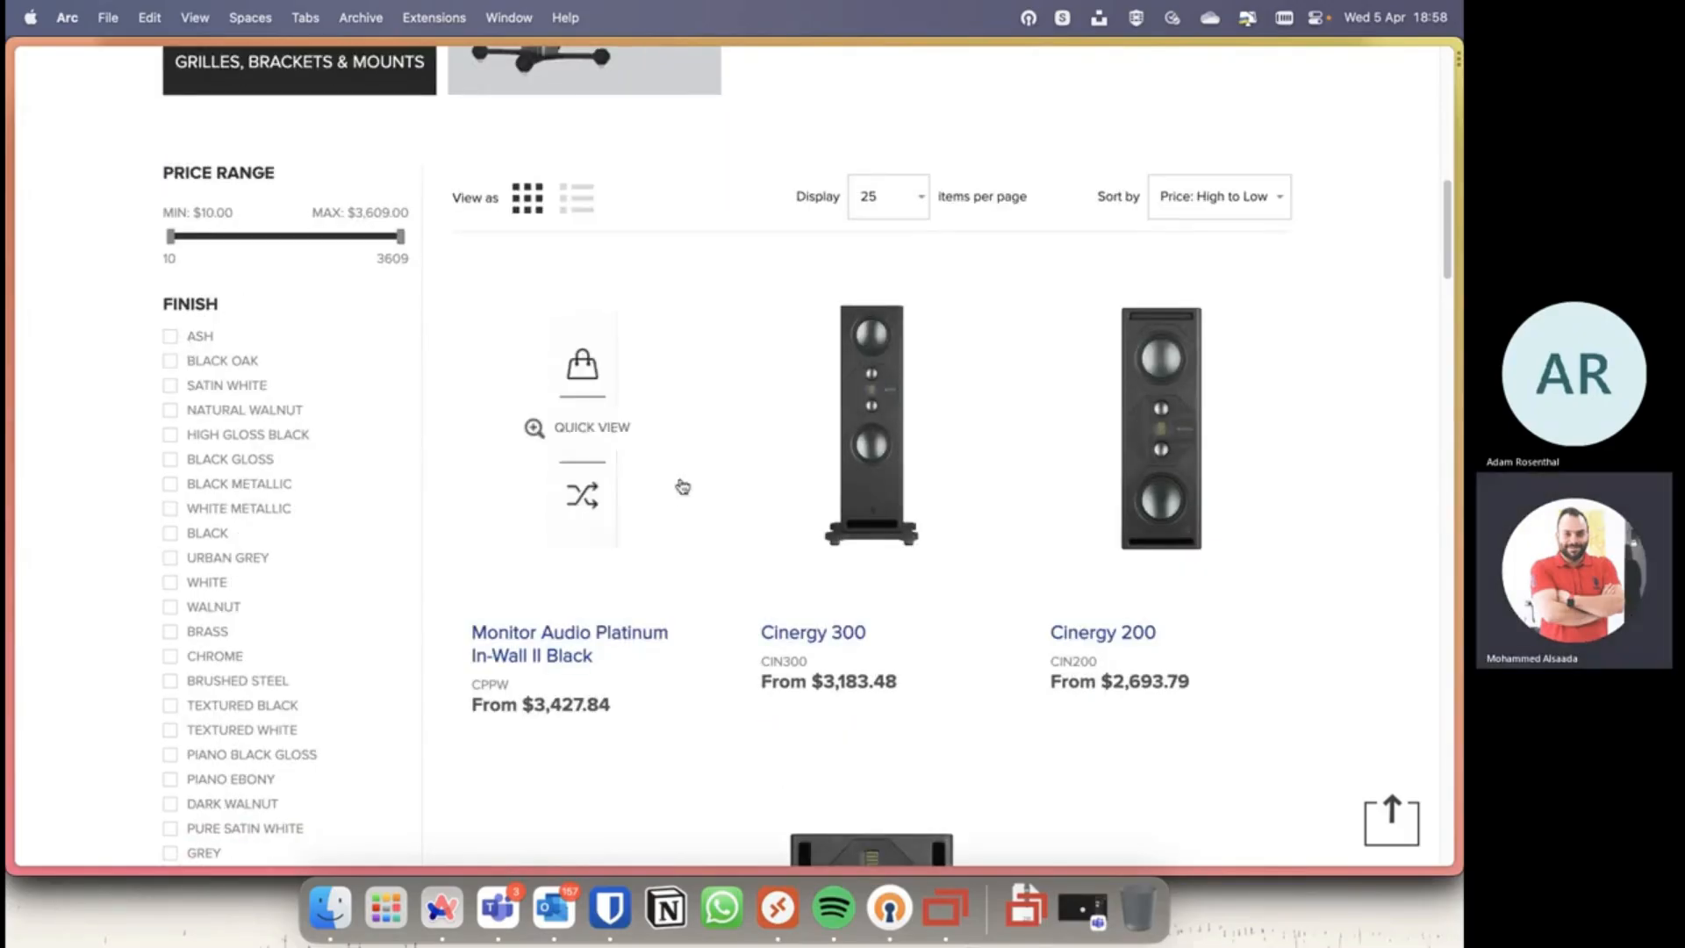
scroll(628, 391, "up", 10)
scroll(628, 400, "up", 5)
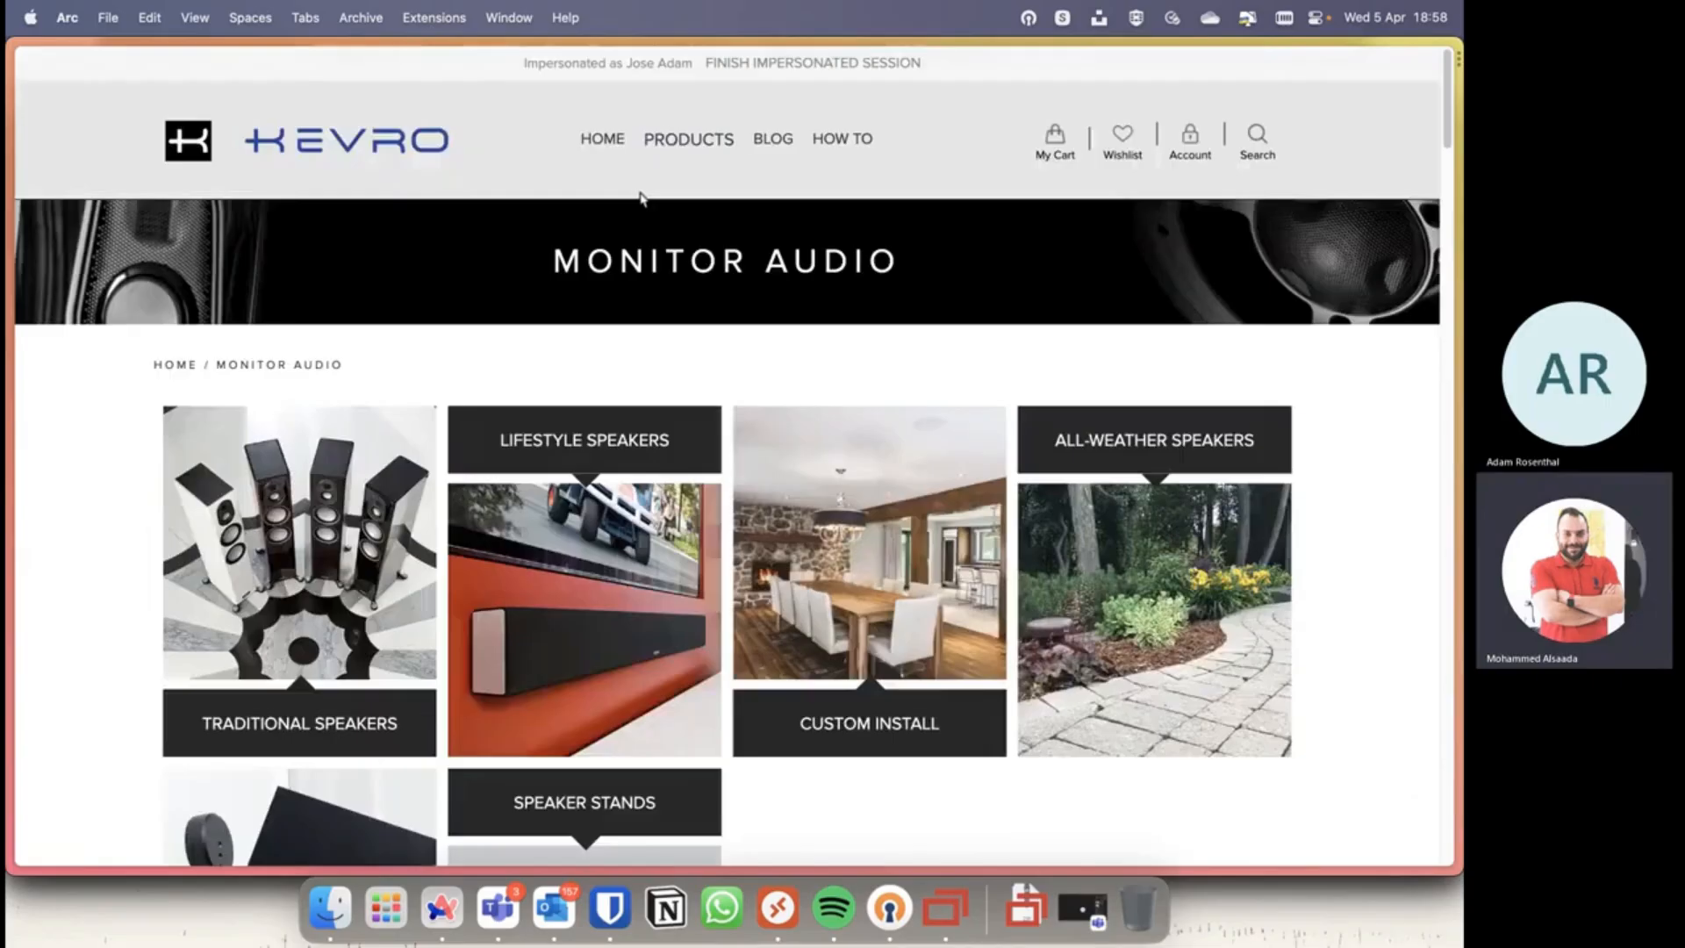
Step: Filter the Monitor Audio products by the Brass finish and remove that filter again
scroll(805, 470, "down", 6)
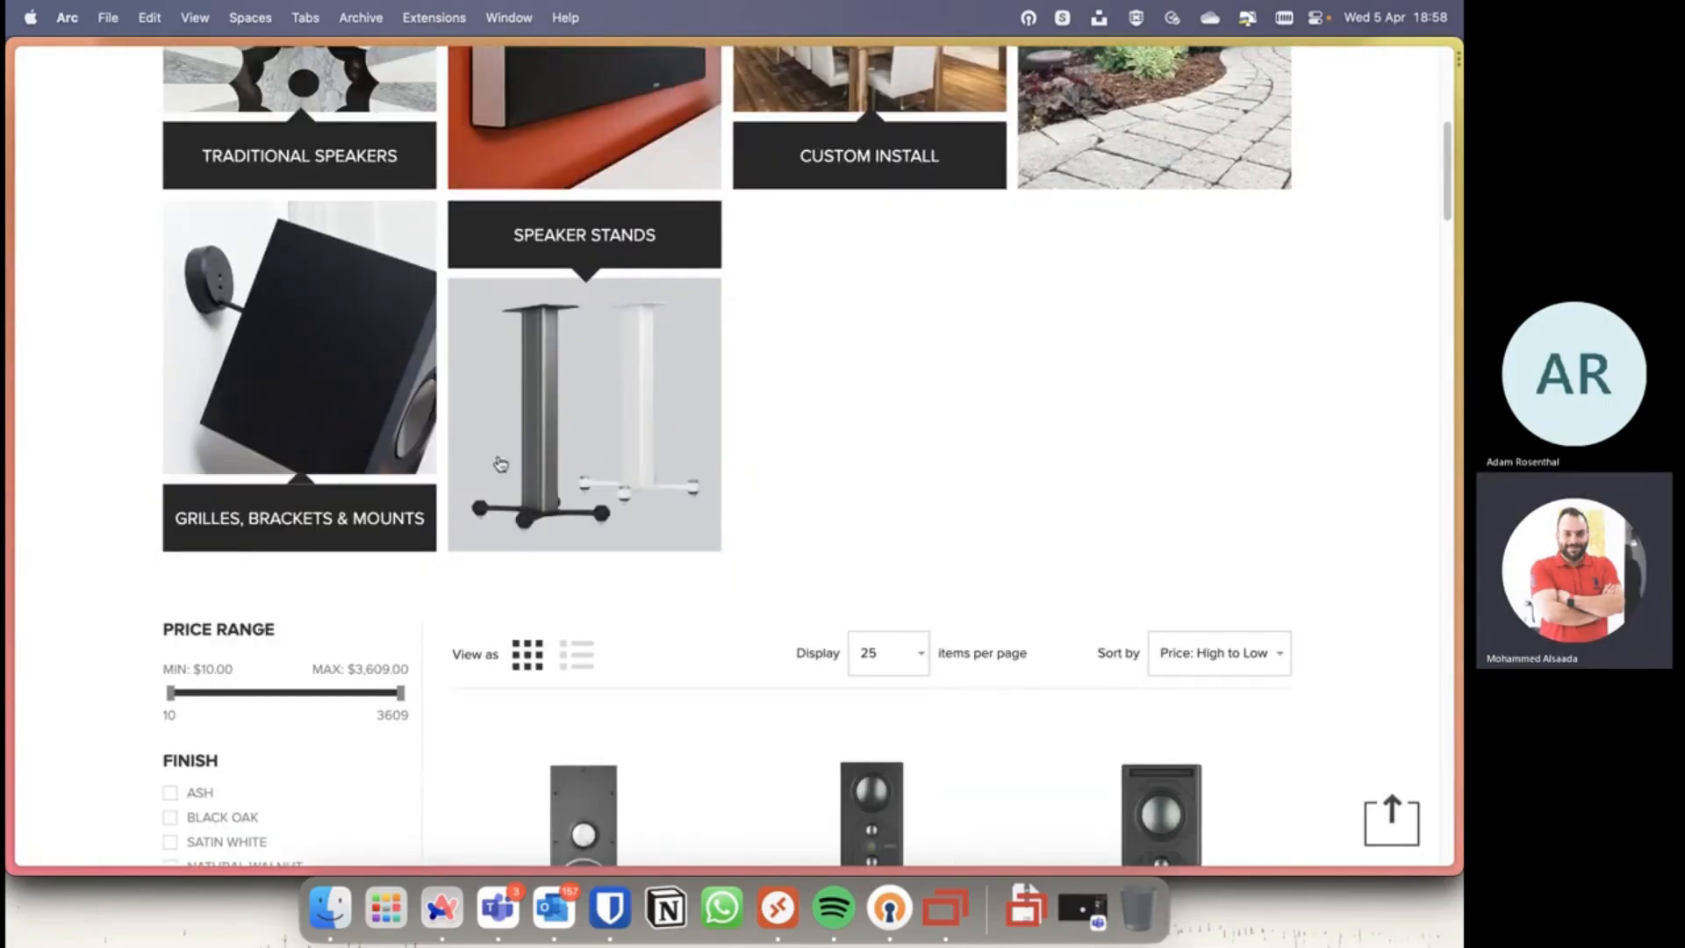
scroll(595, 427, "down", 5)
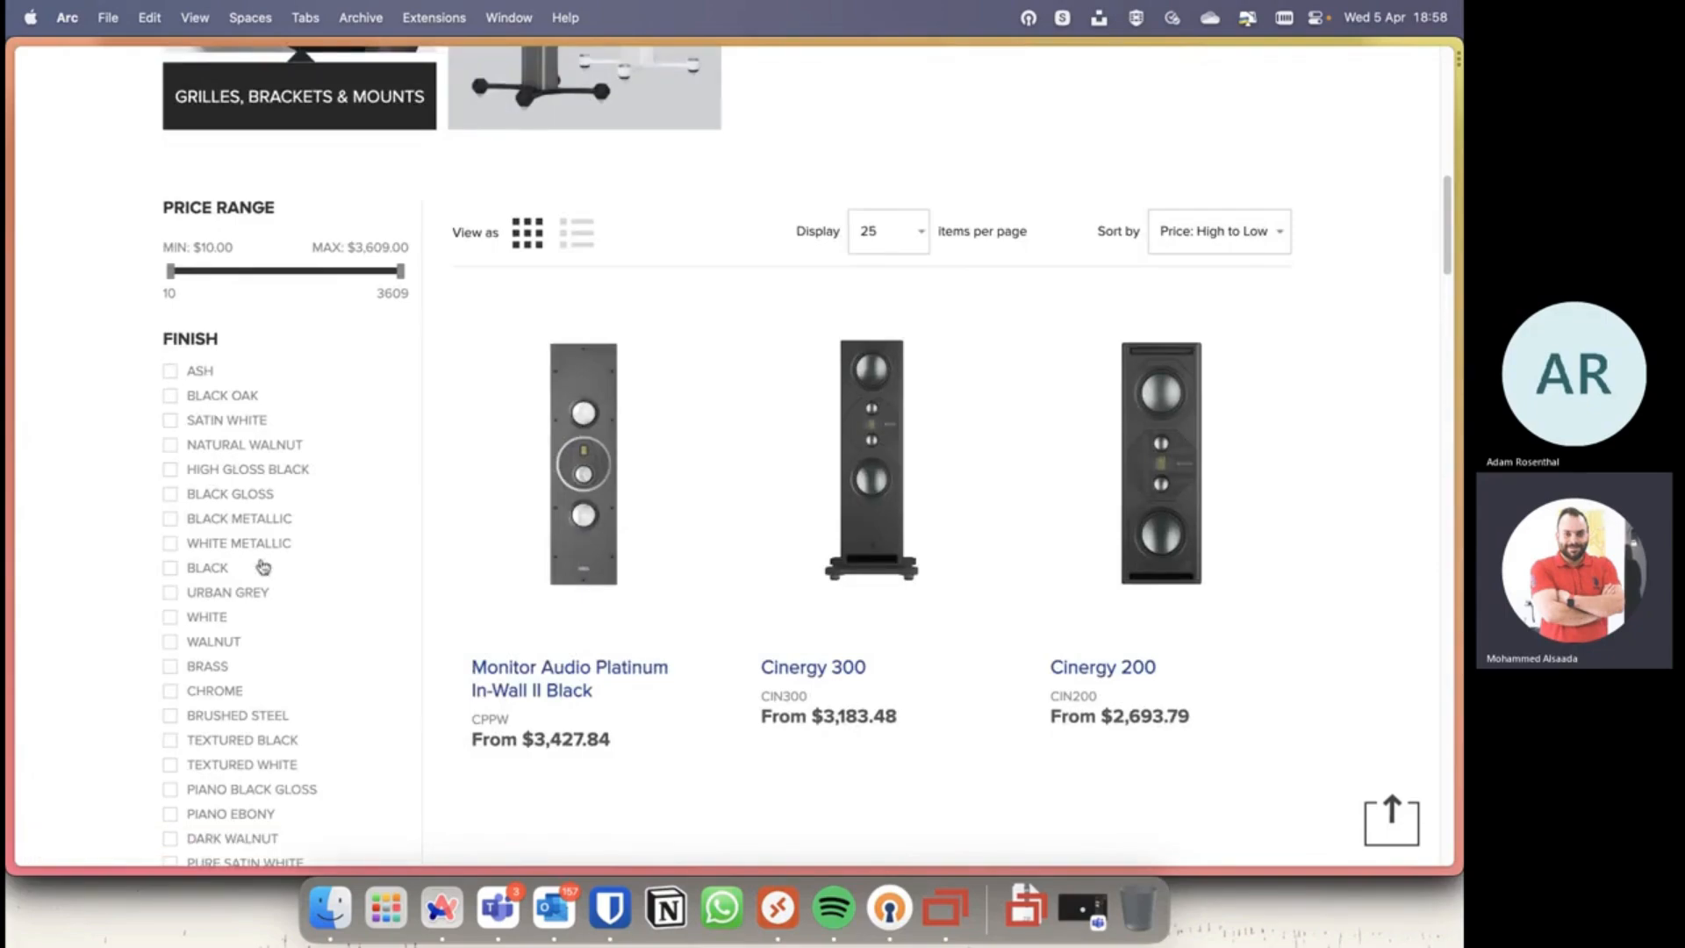
scroll(279, 605, "down", 3)
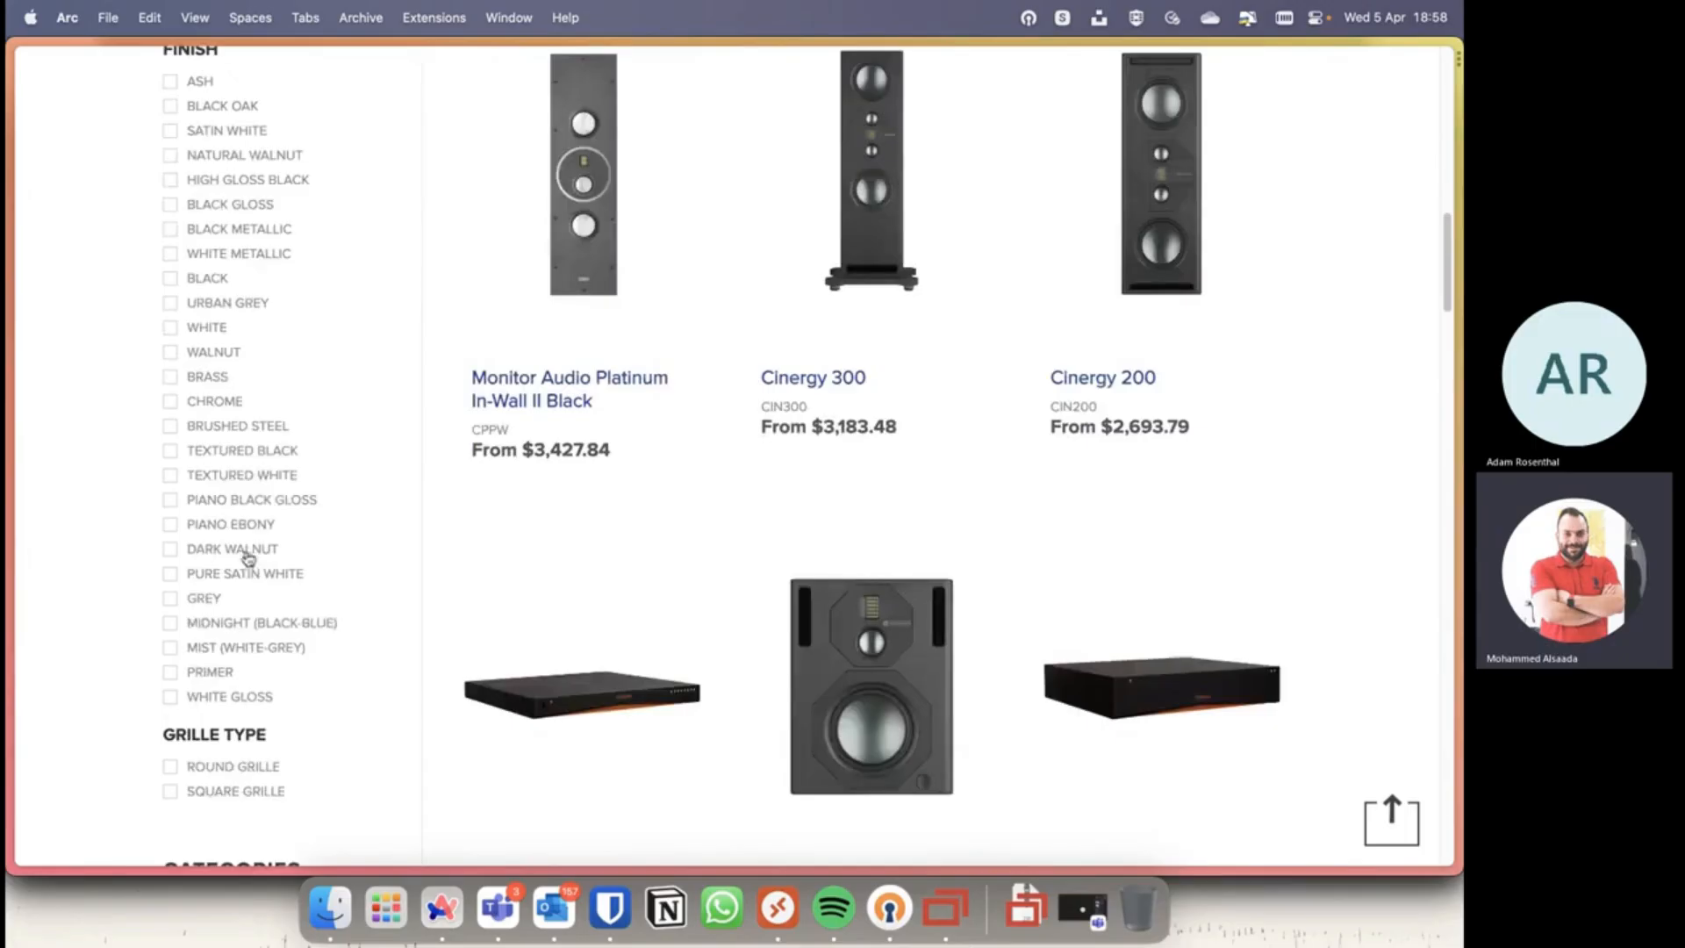
scroll(247, 557, "down", 1)
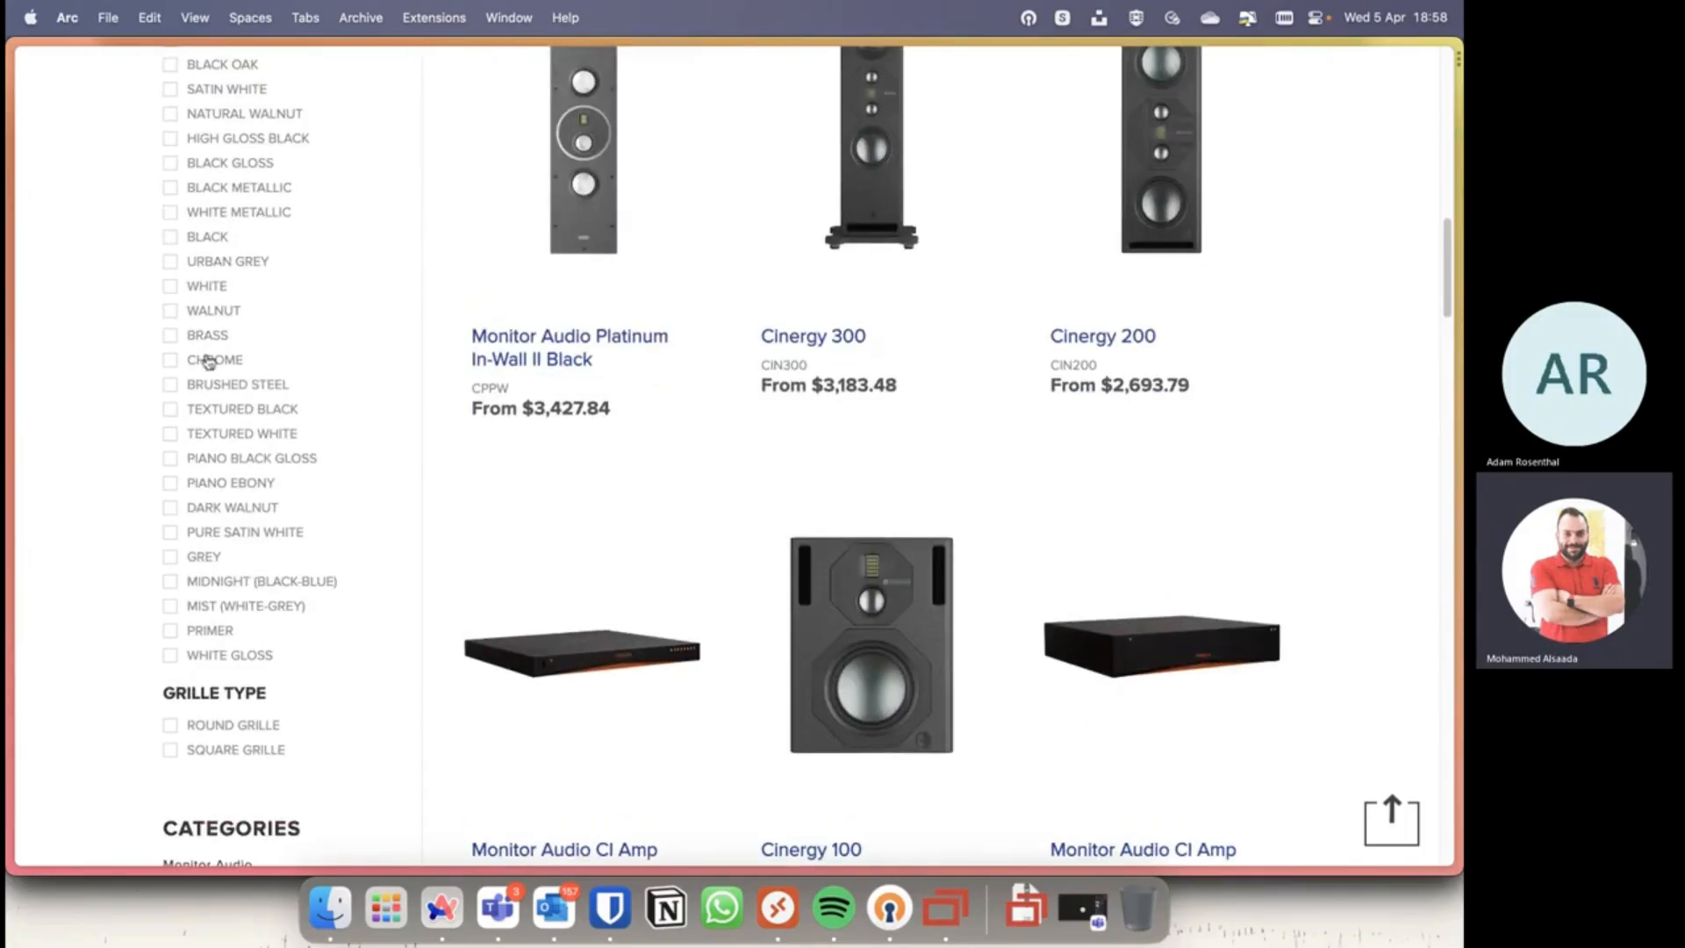
left_click(205, 363)
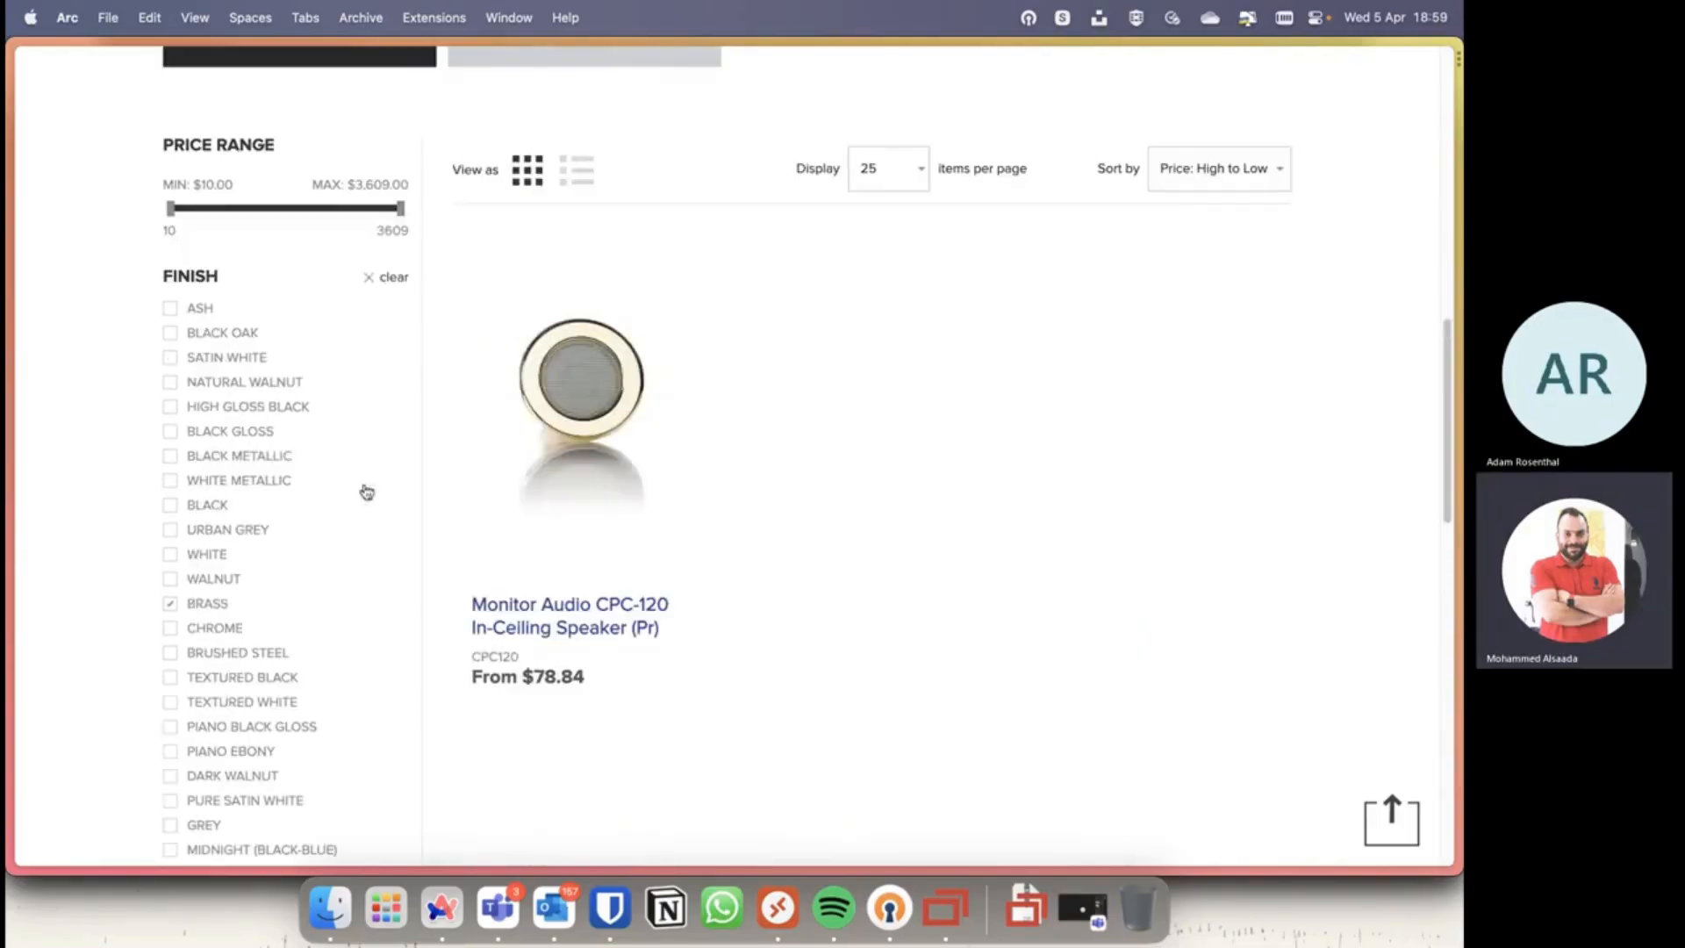
left_click(209, 606)
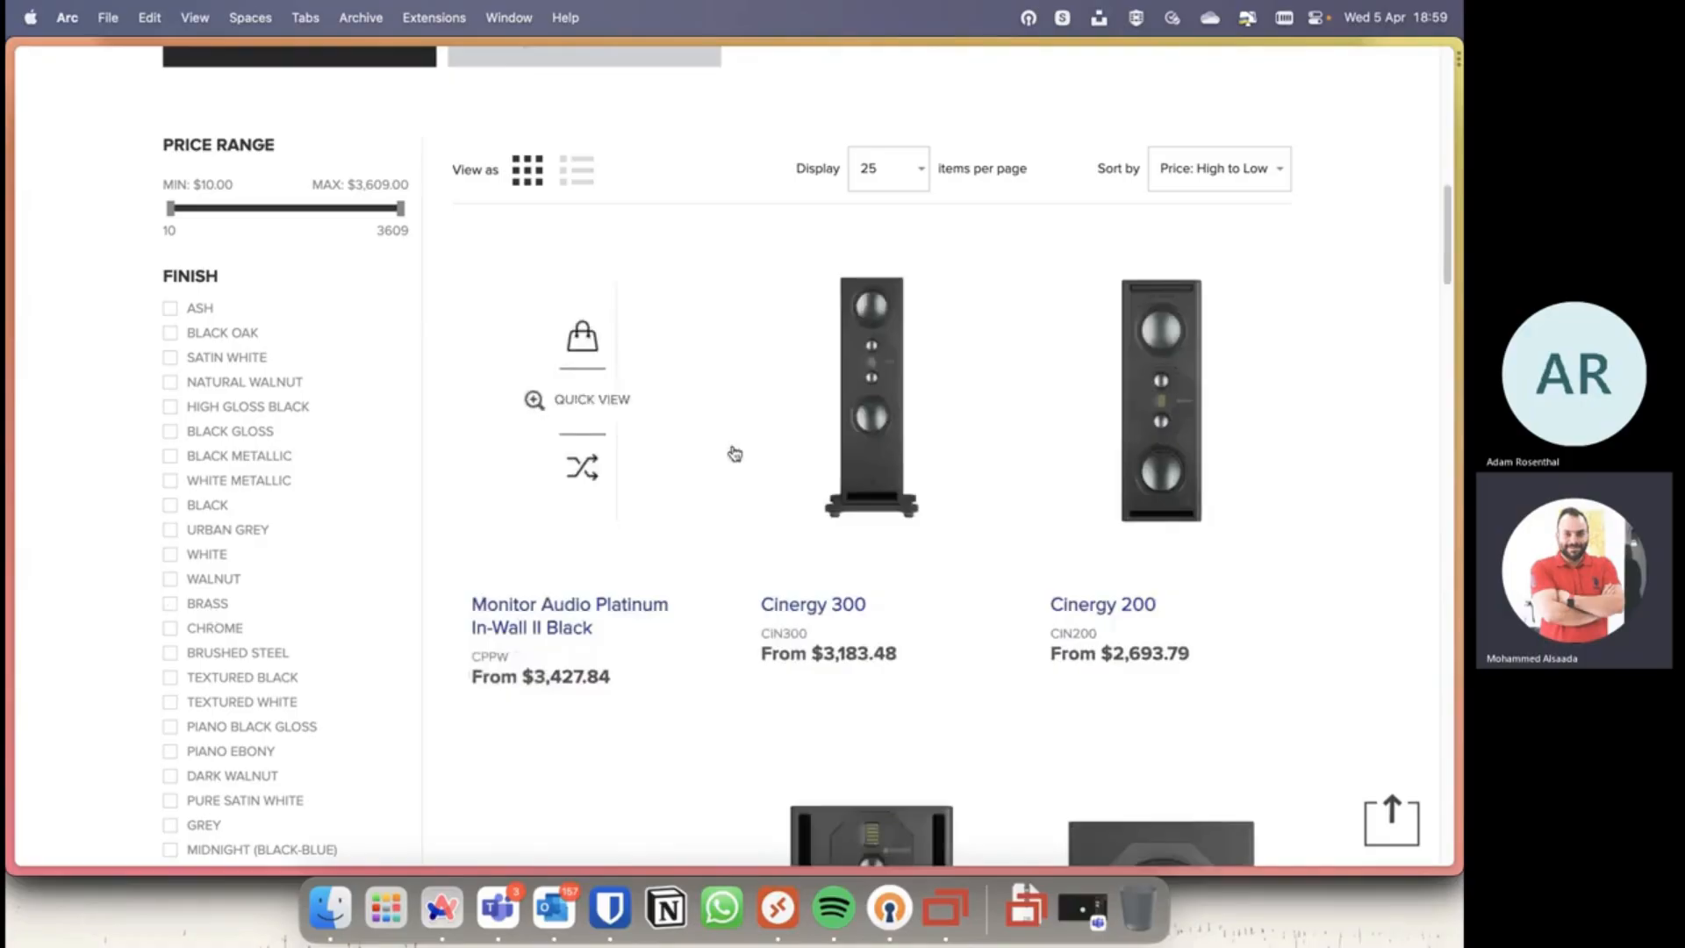
Step: Open the product page of the Monitor Audio Platinum In-Wall II Black and check its availability per warehouse
mouse_move(620, 632)
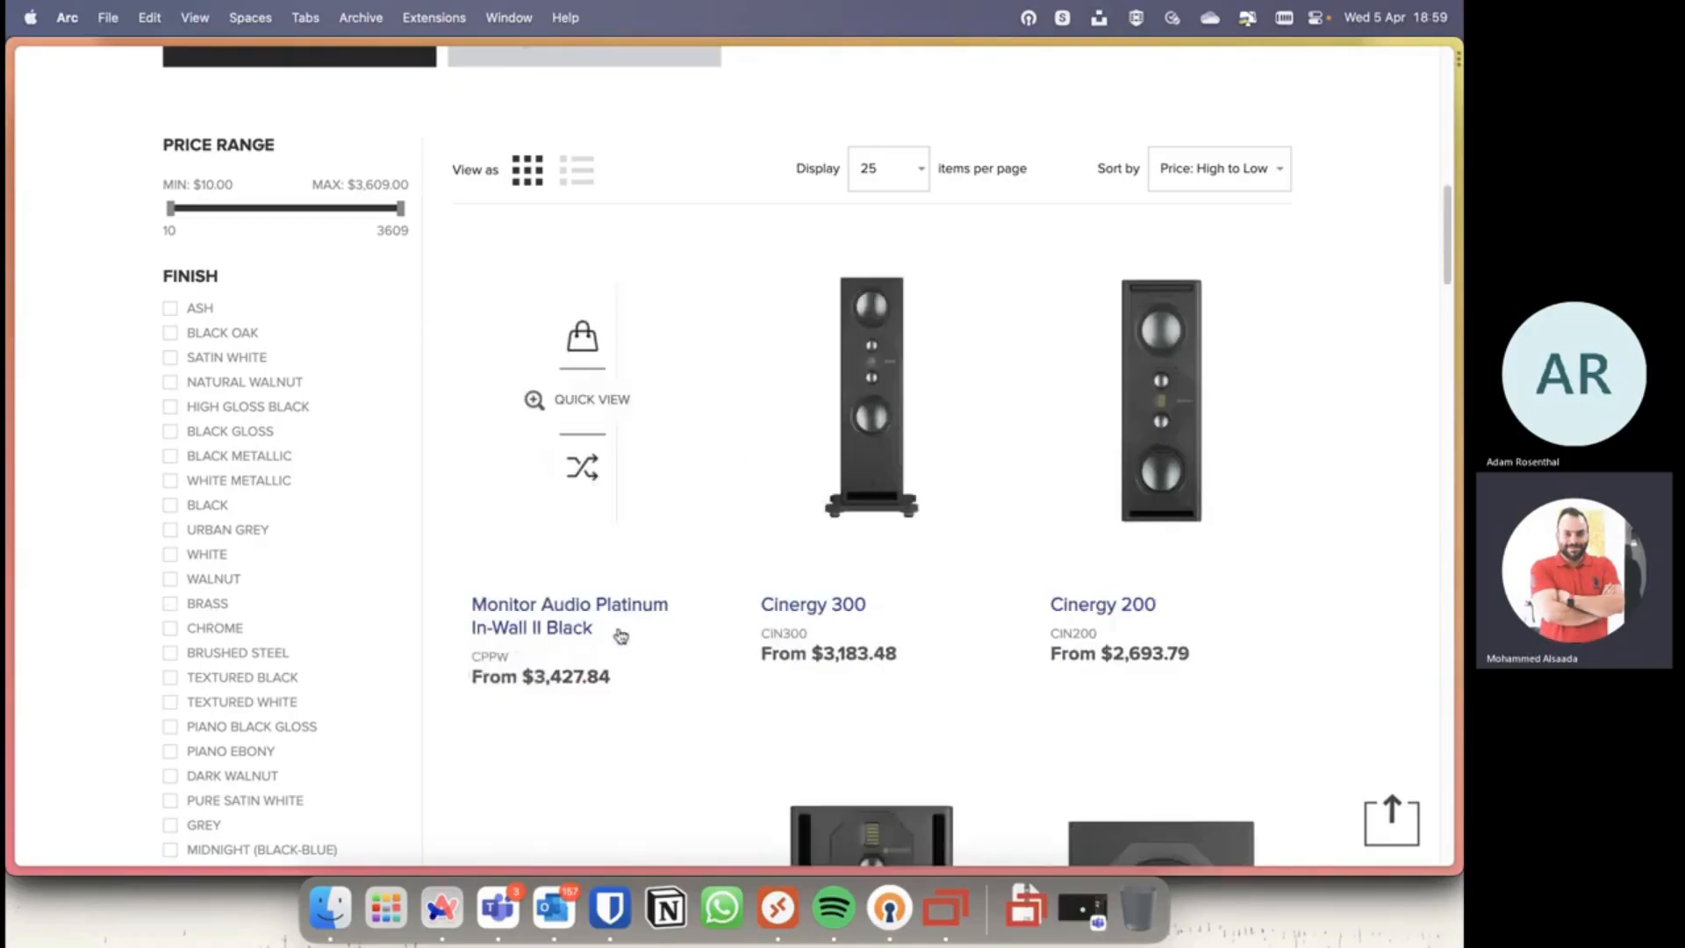
left_click(535, 611)
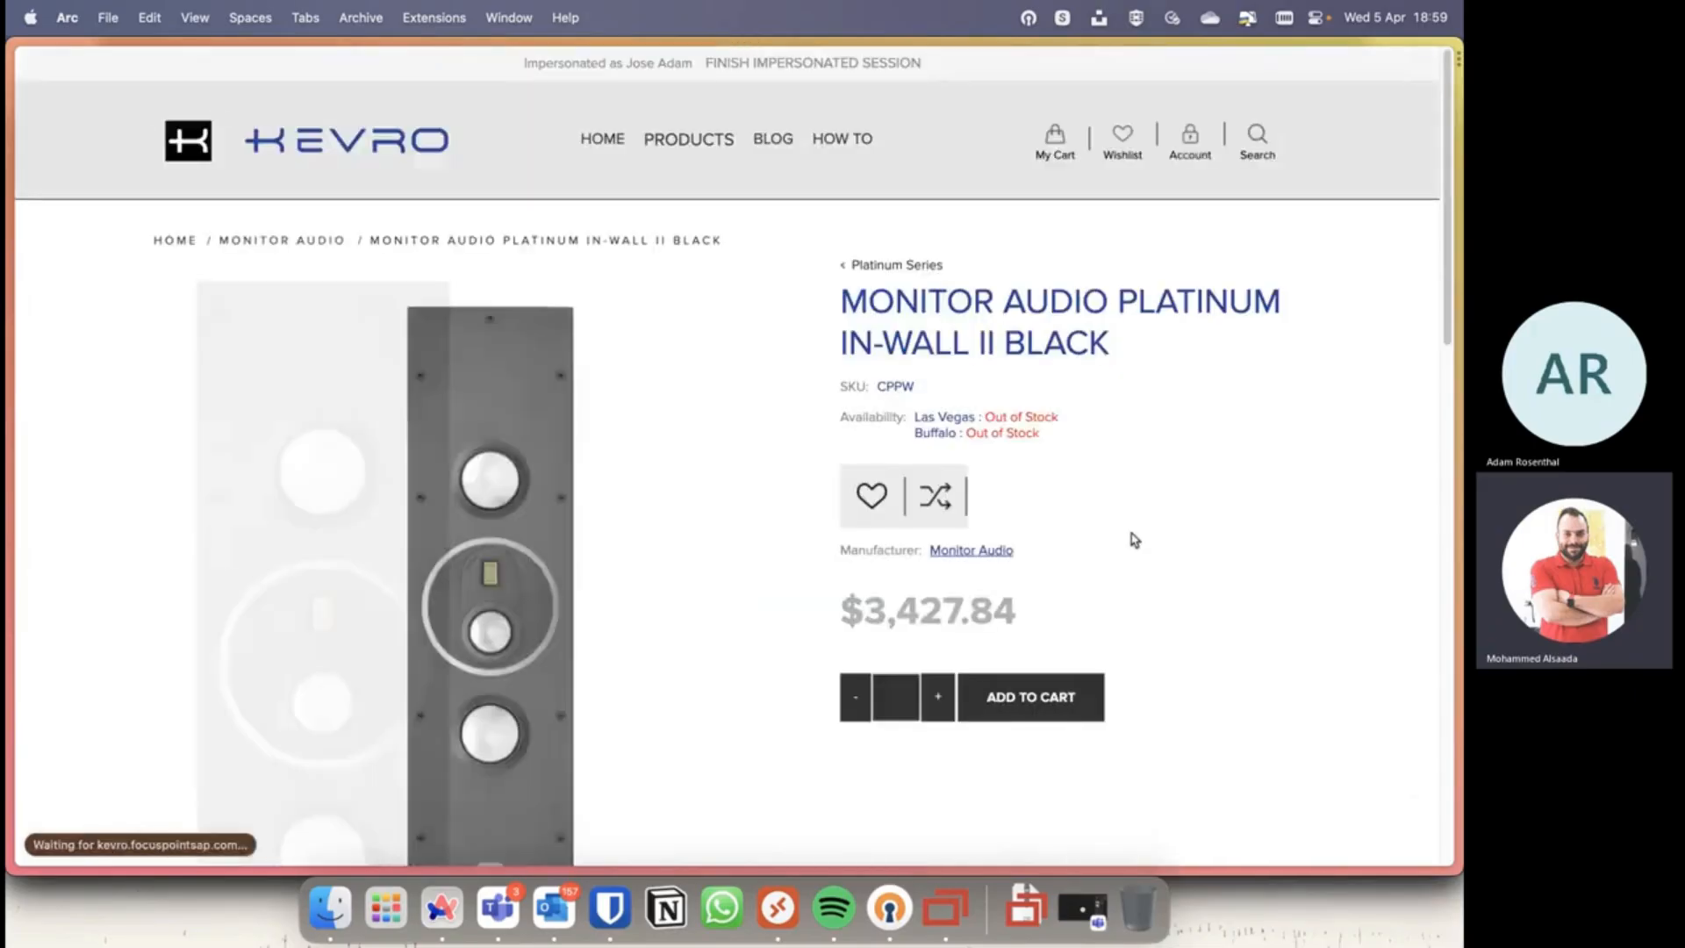
scroll(1091, 492, "down", 2)
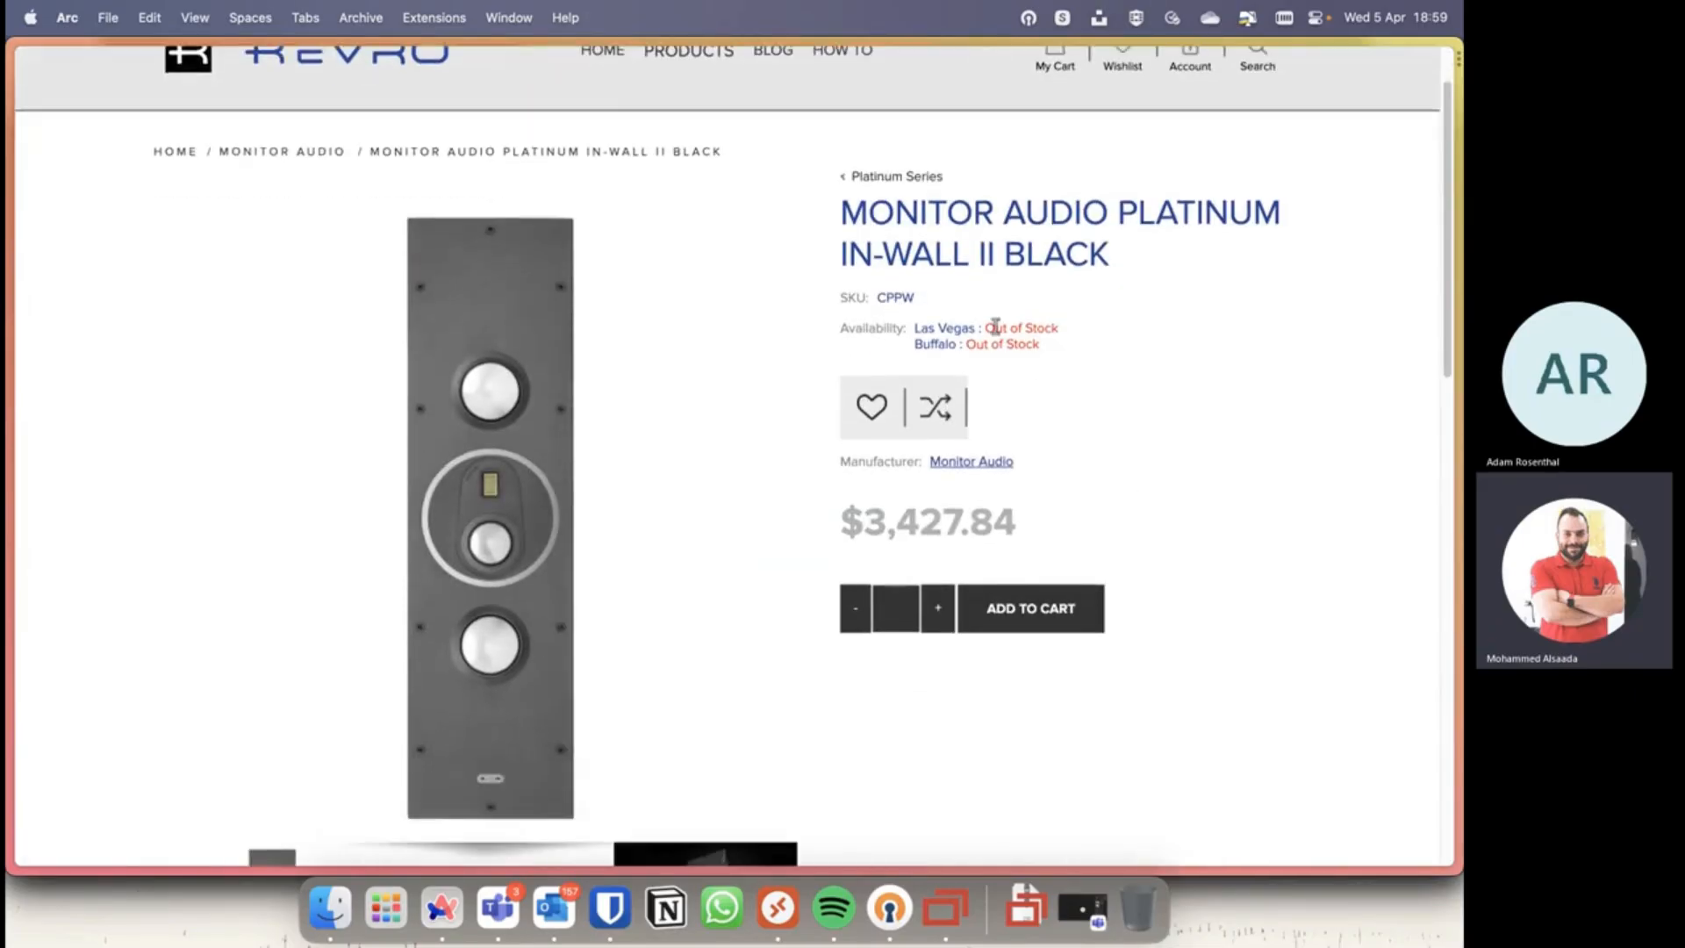
double_click(1009, 343)
left_click(1129, 423)
Step: Set the quantity of the Platinum In-Wall II Black to 1 and add it to the cart
left_click(938, 608)
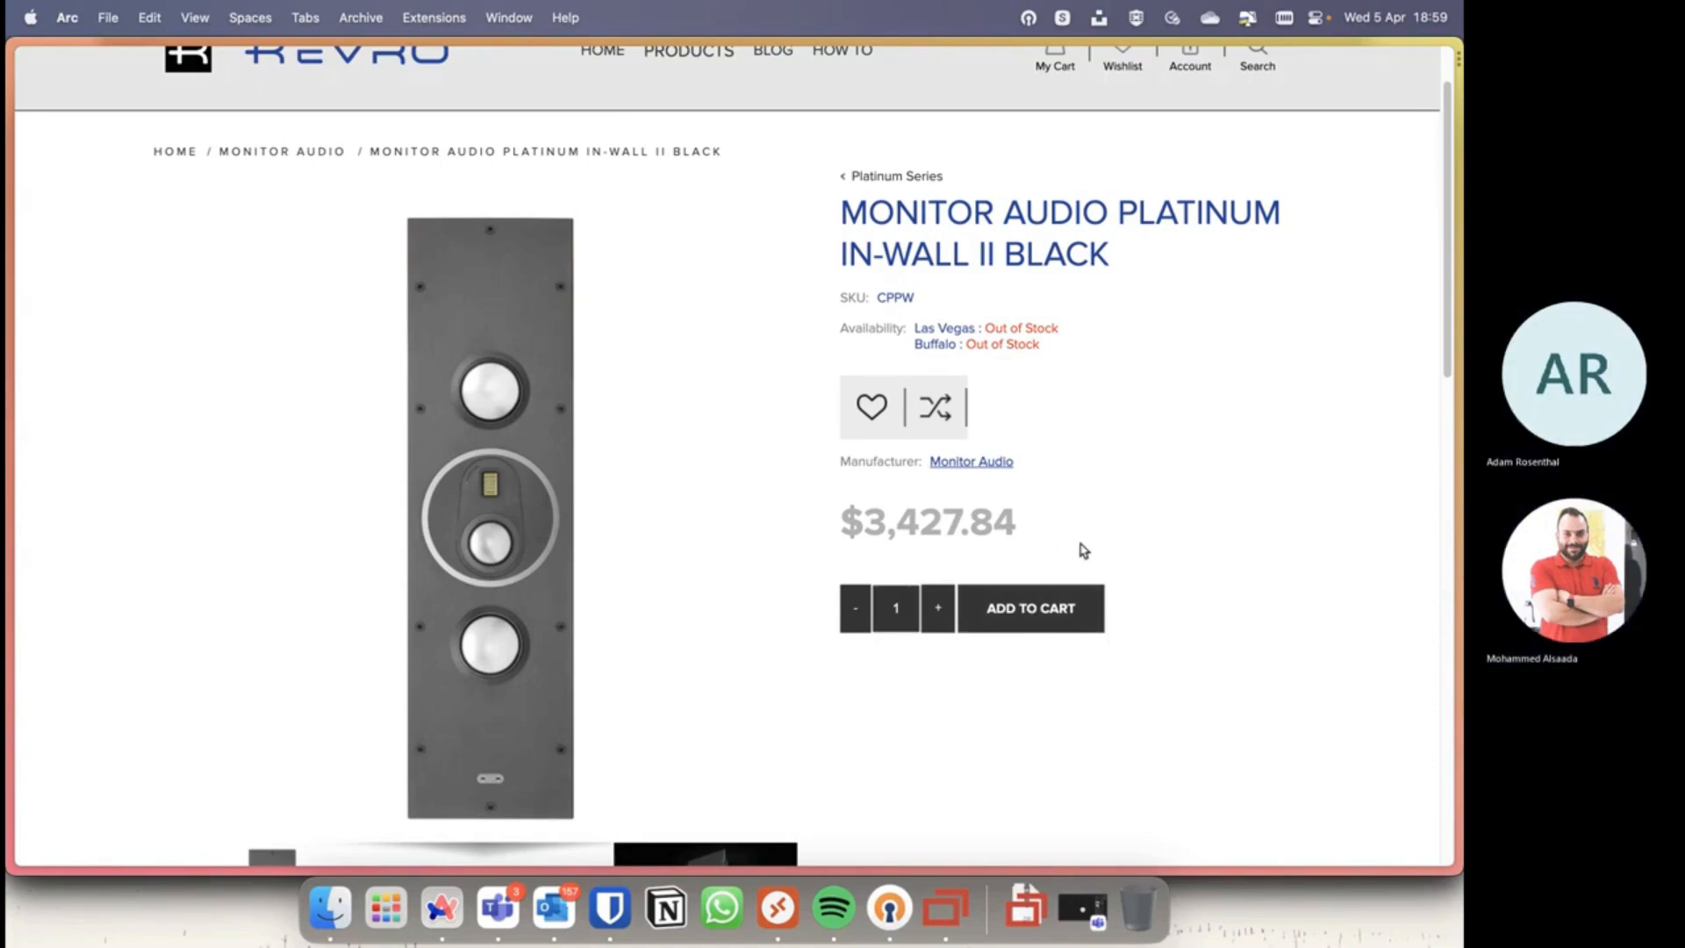
scroll(1079, 549, "down", 2)
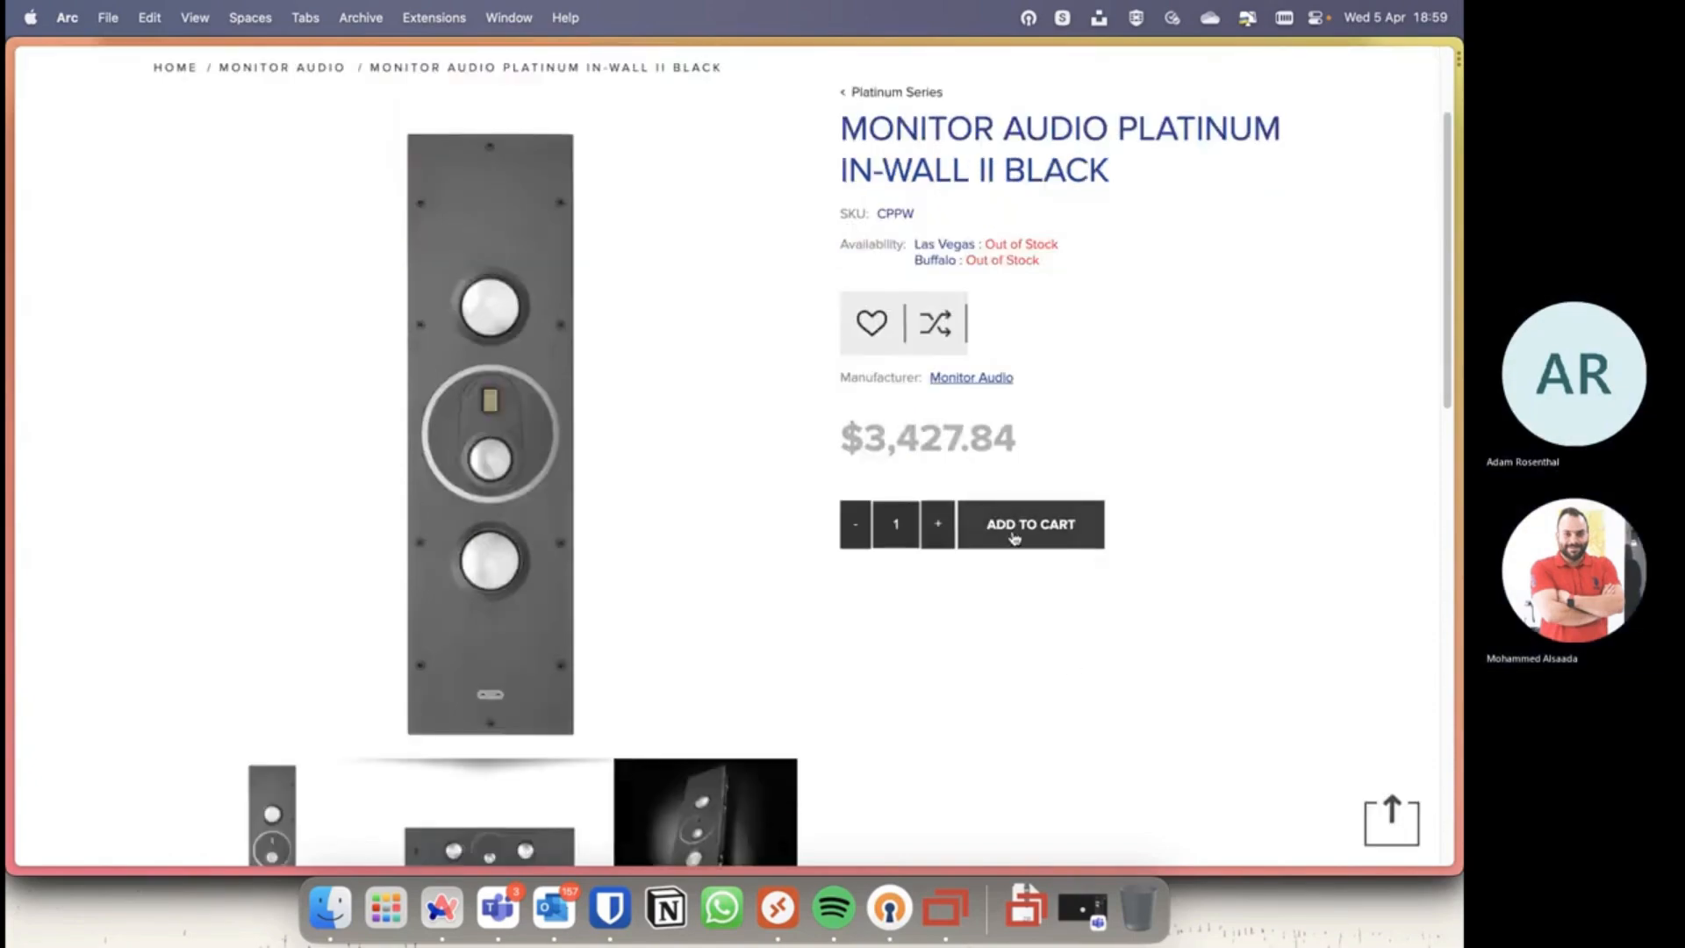
left_click(1014, 537)
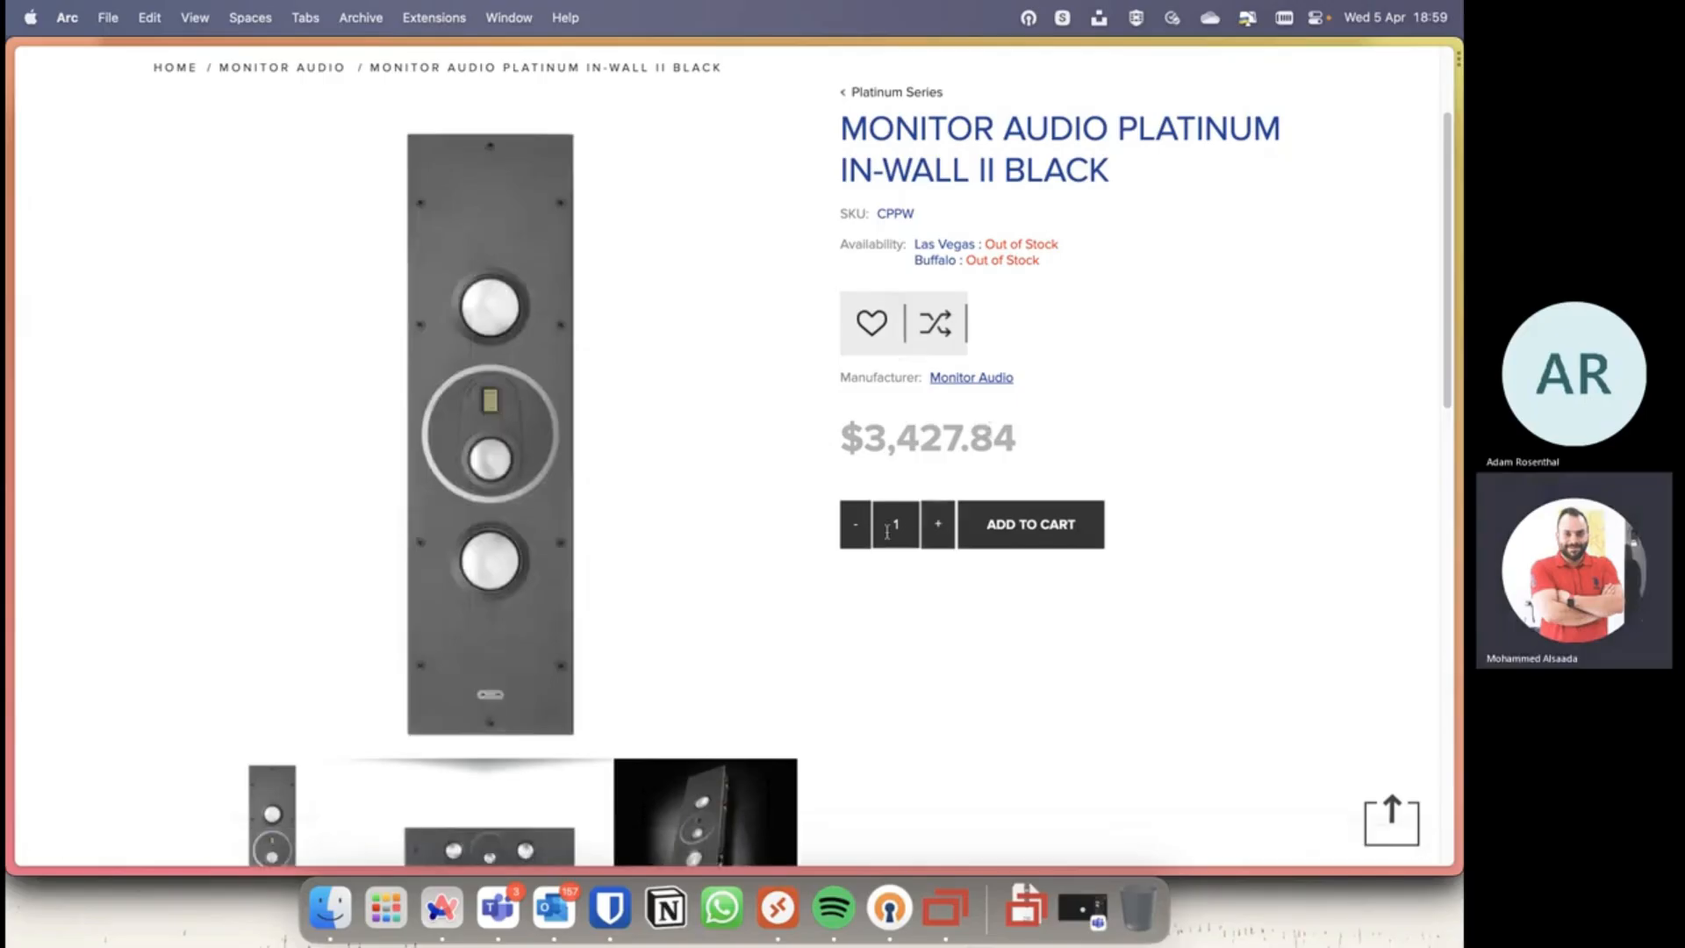
Step: Preview the shopping bag and go to the full cart page
scroll(1064, 407, "up", 3)
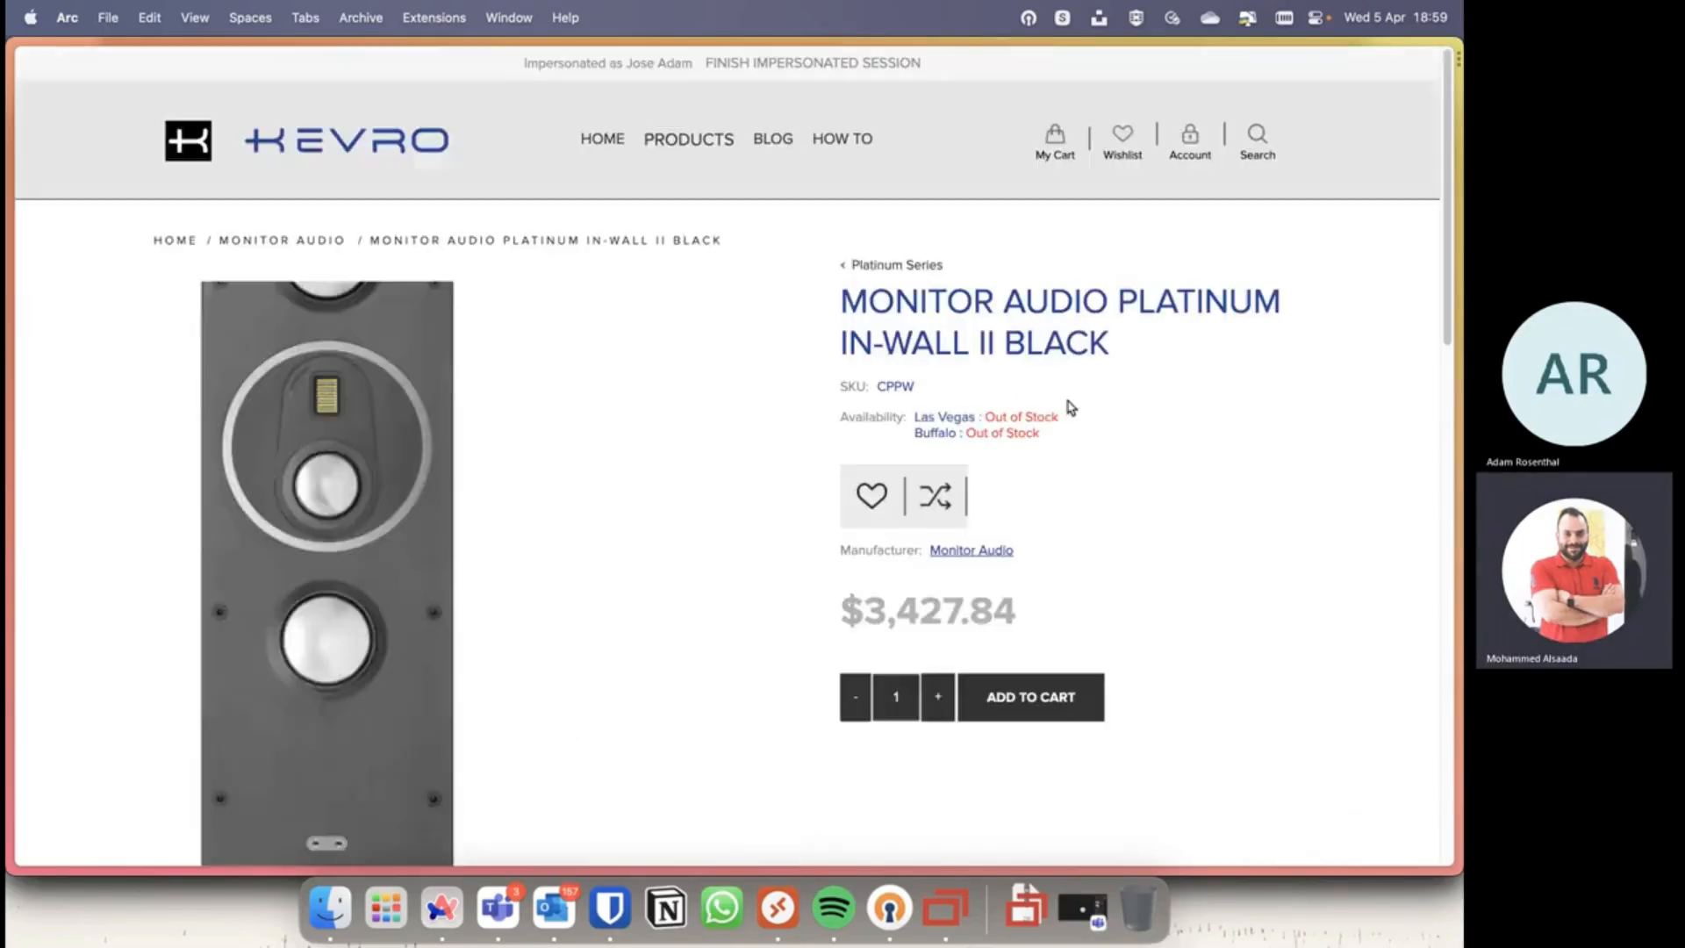
left_click(1055, 140)
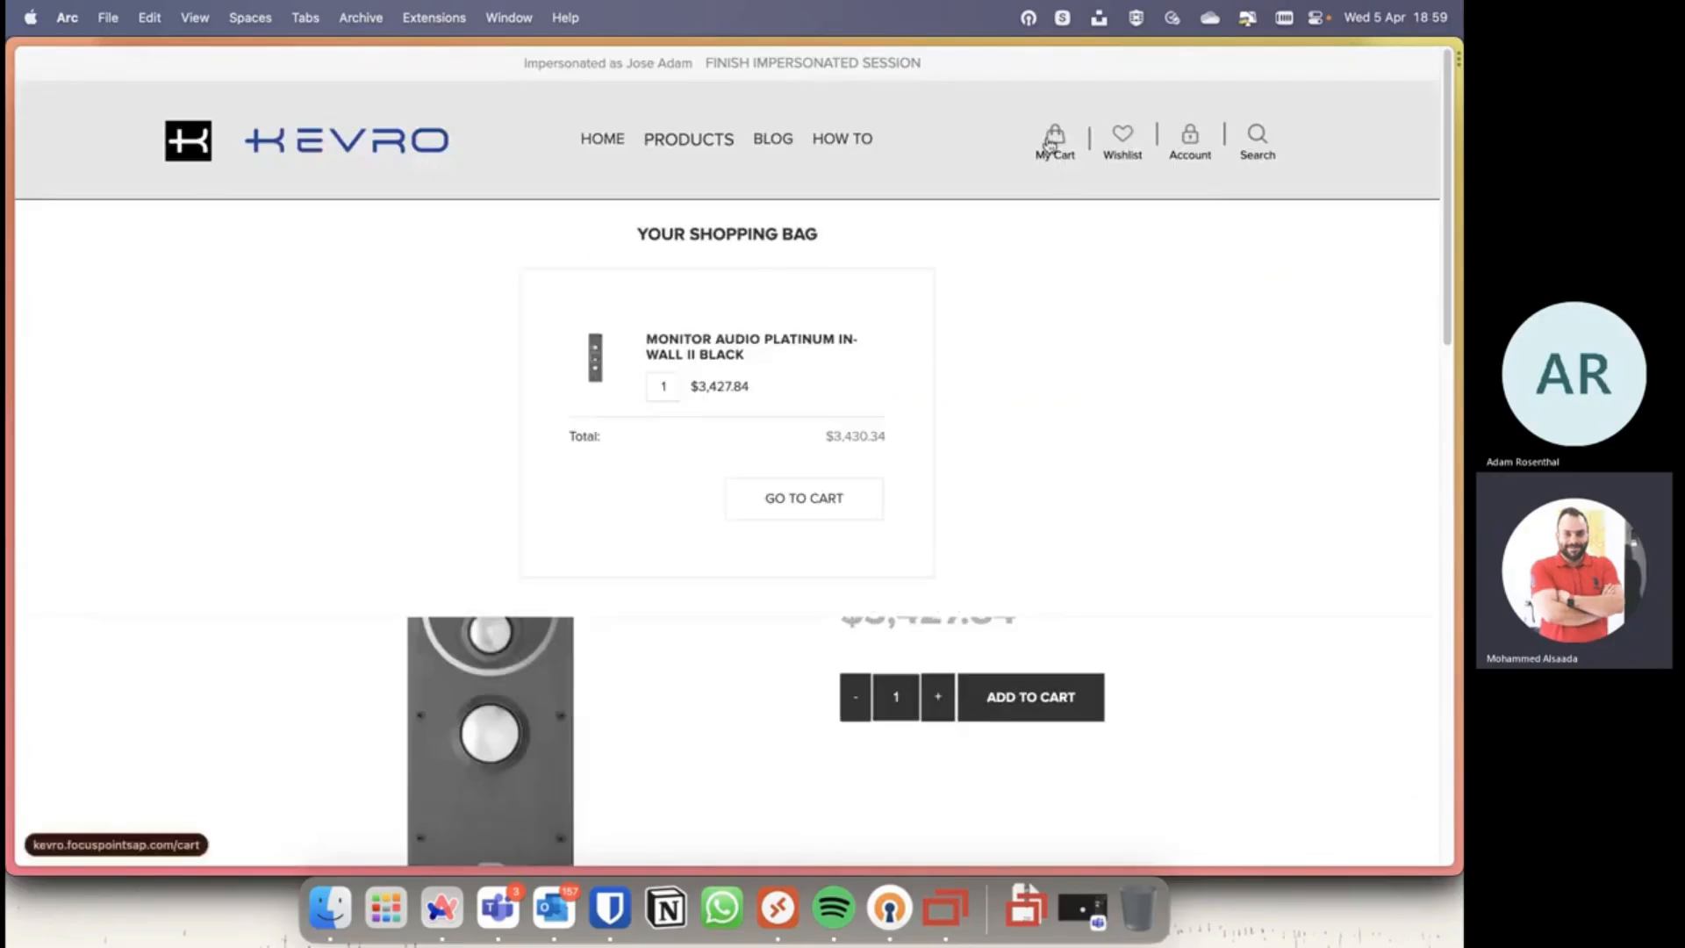
left_click(798, 498)
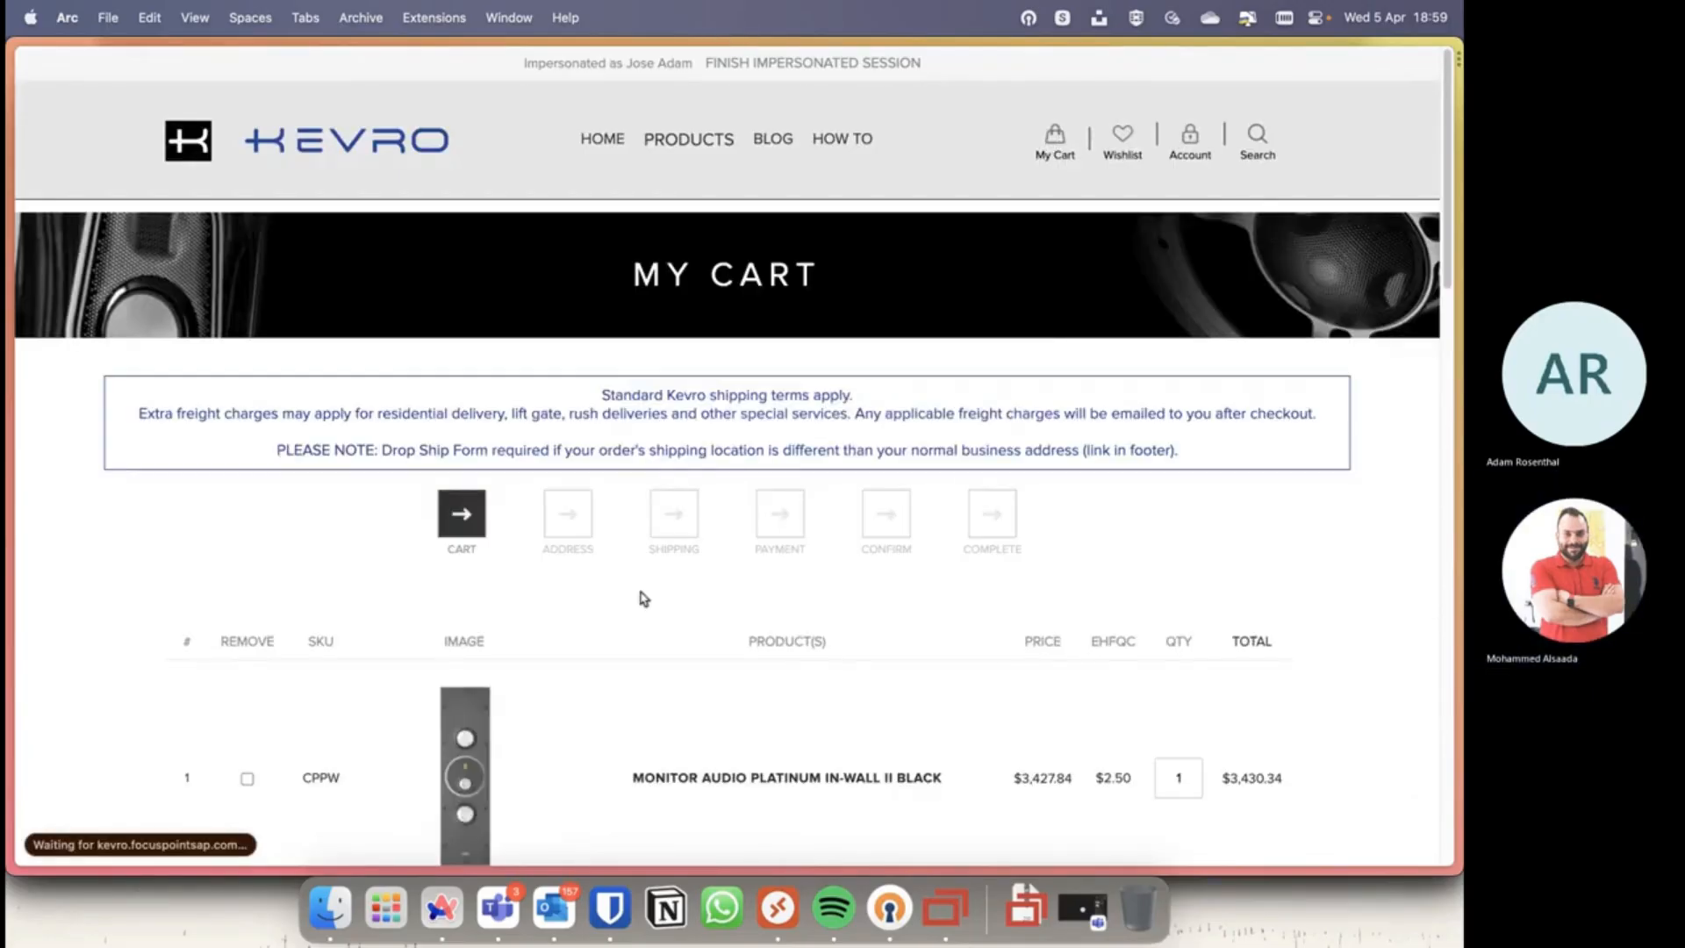
Step: Review the cart's line item, EHFQC fee column, discount code field and order totals
scroll(654, 591, "down", 6)
scroll(675, 588, "up", 1)
scroll(672, 587, "up", 1)
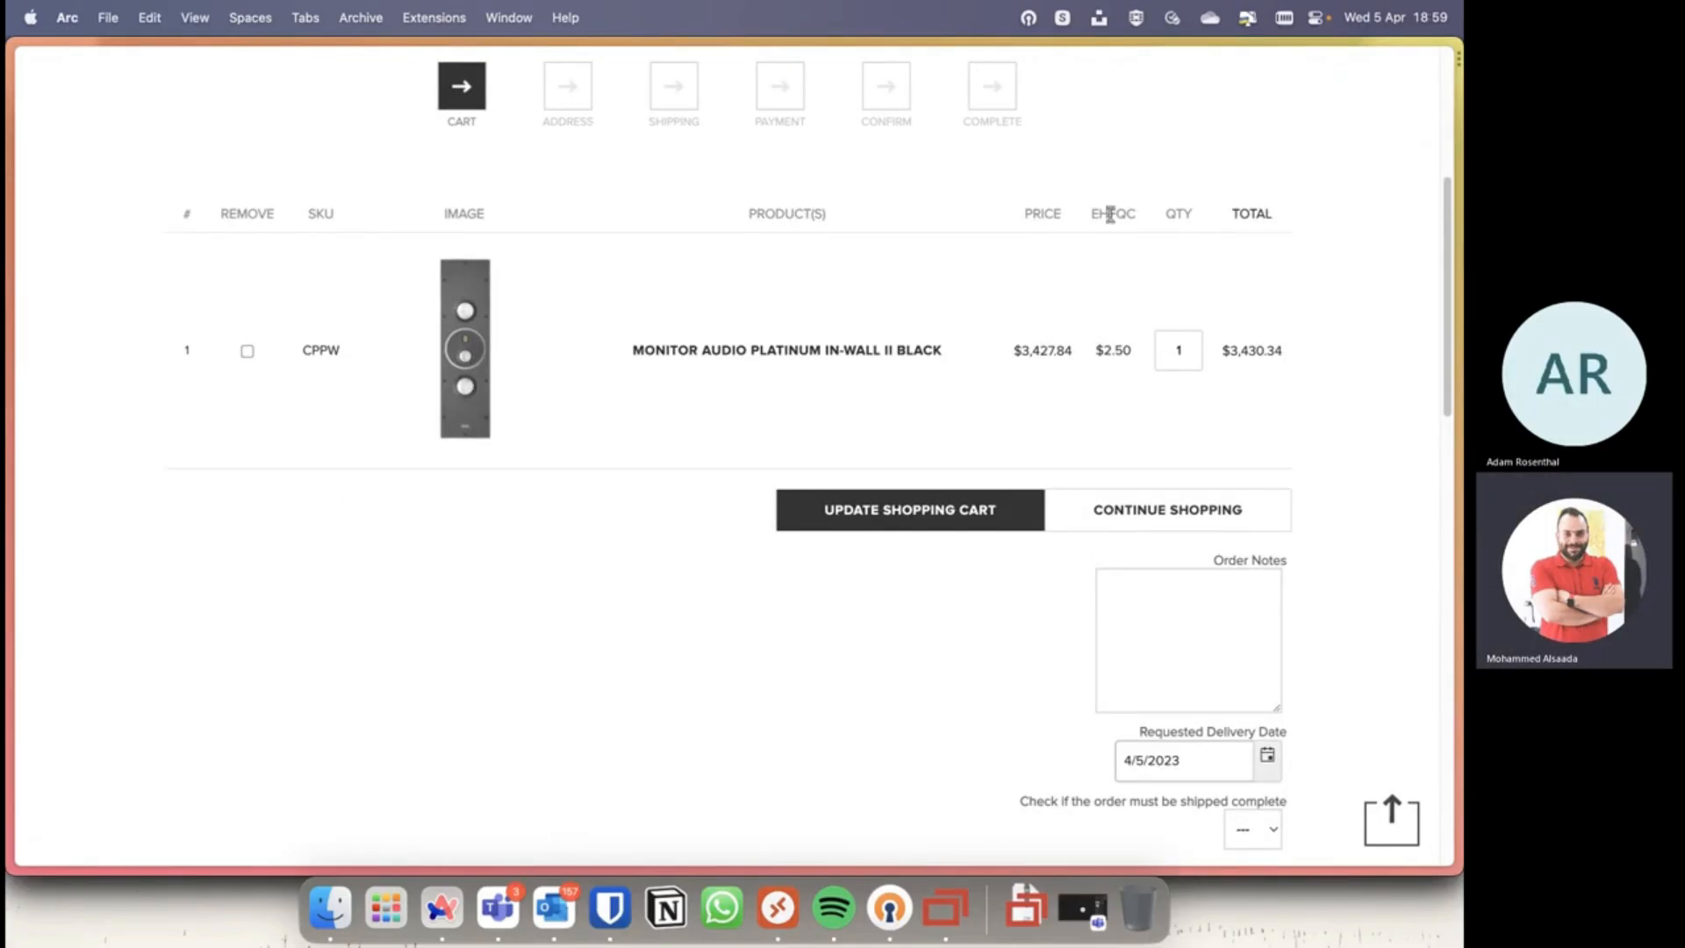
scroll(1116, 470, "down", 3)
scroll(1119, 452, "up", 4)
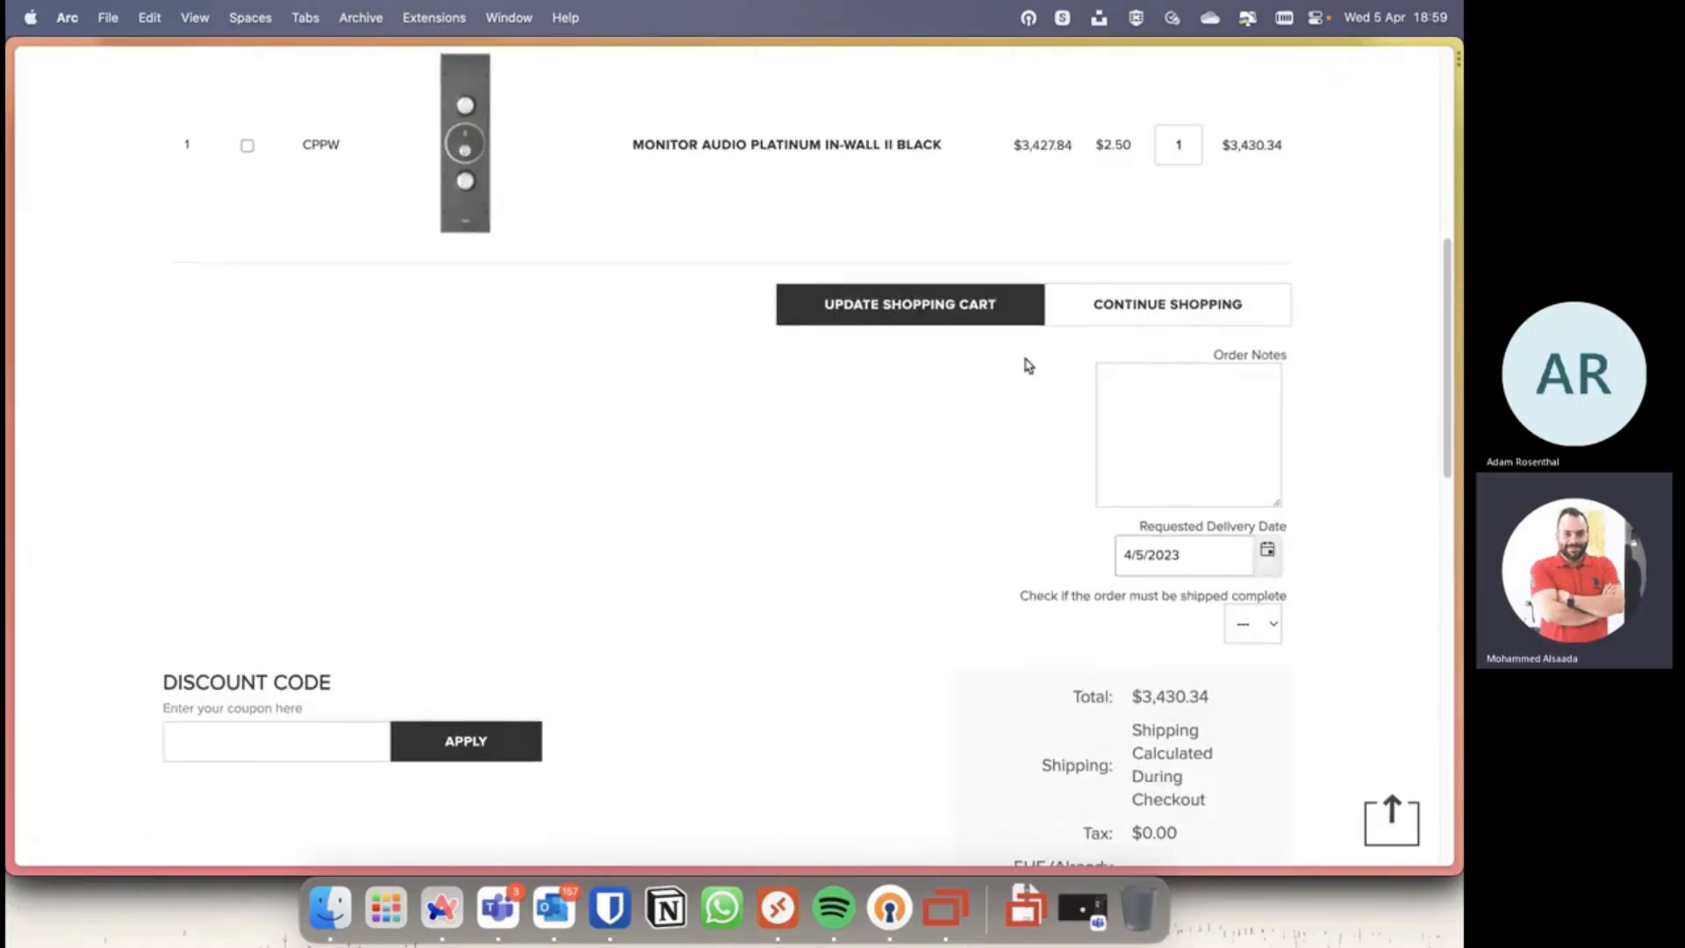
scroll(1113, 519, "down", 4)
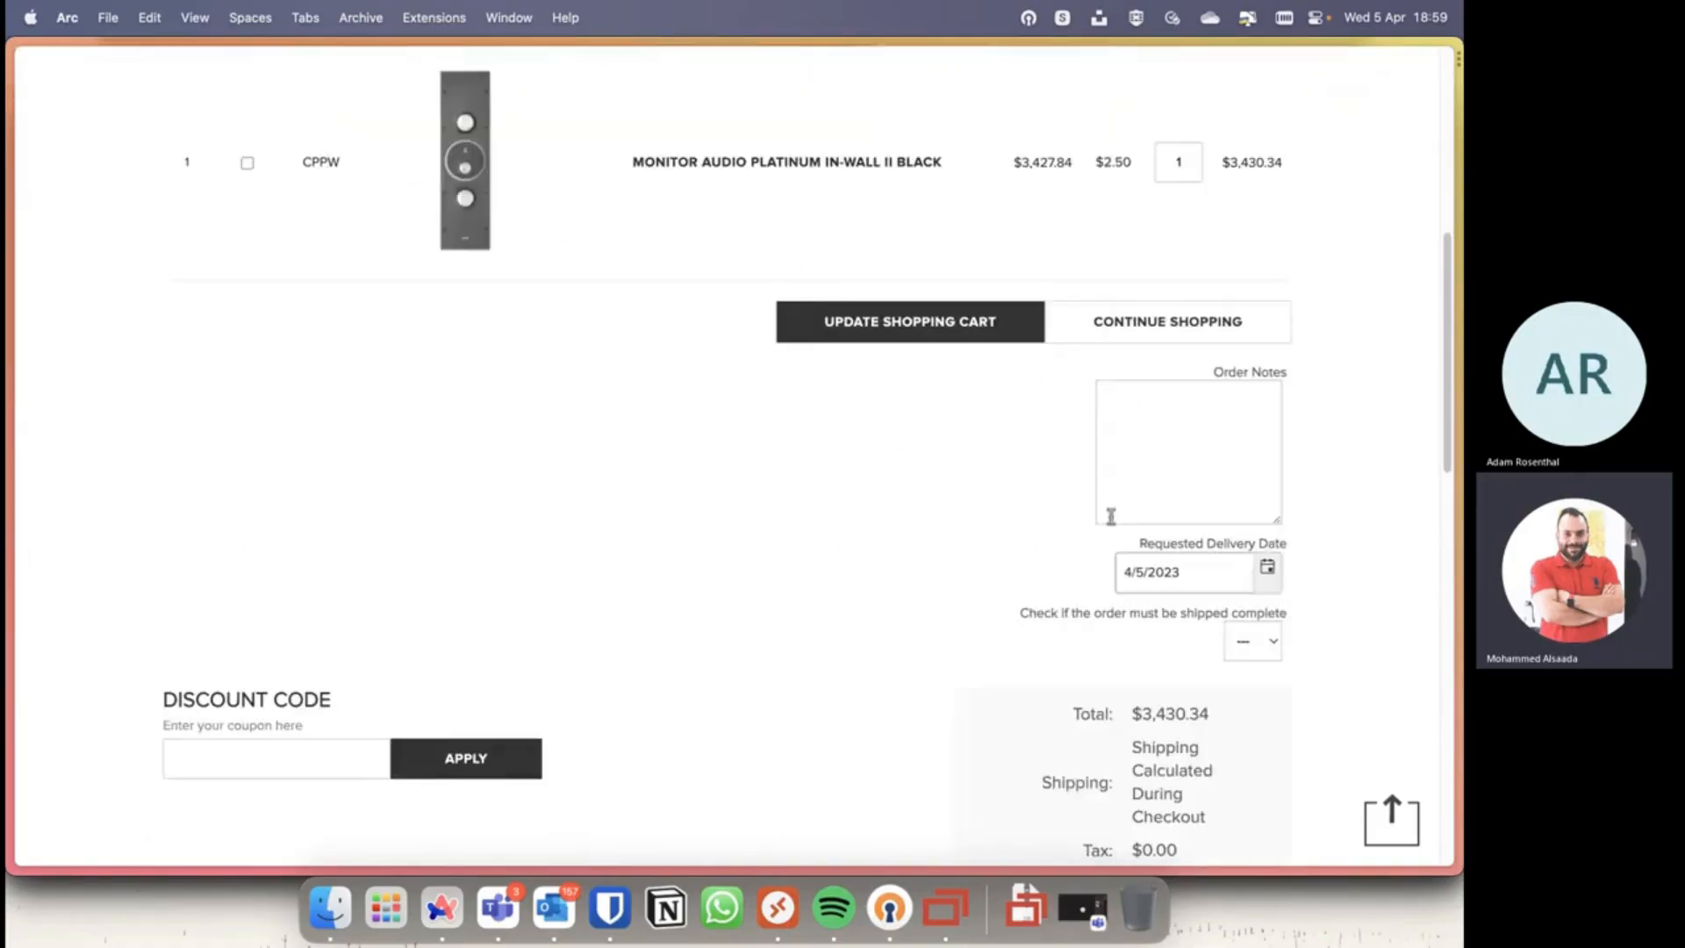
scroll(891, 507, "down", 2)
scroll(1003, 681, "down", 3)
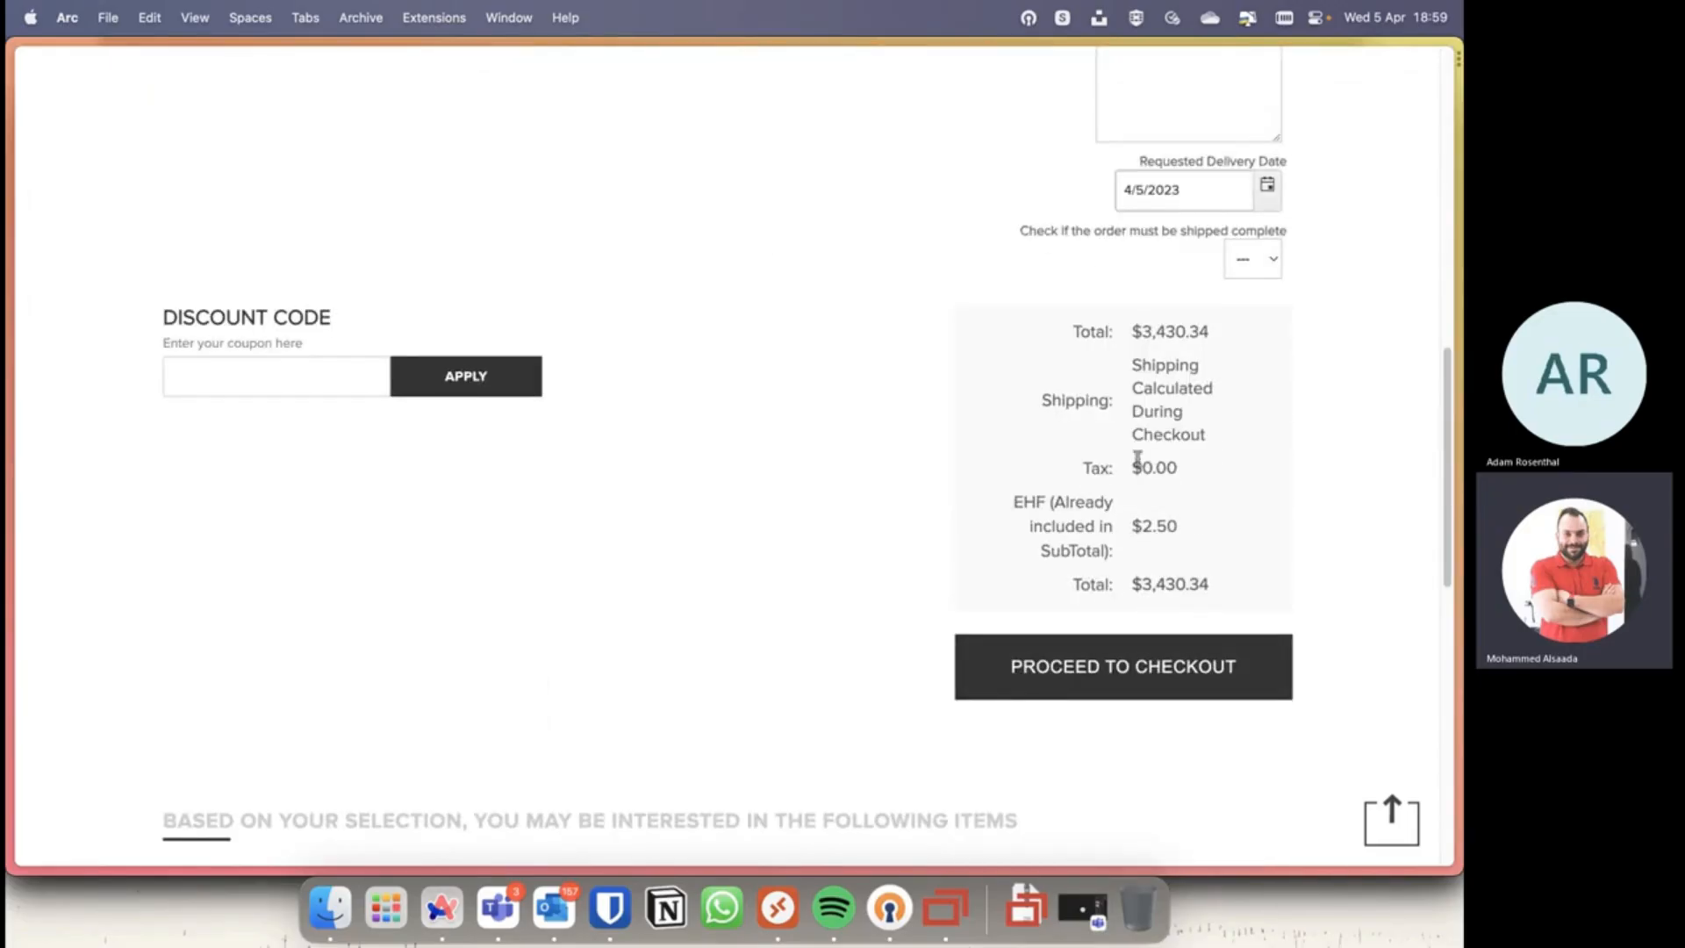
Step: Inspect the cart's order notes, requested delivery date and ship-complete choices without changing them
scroll(1053, 452, "up", 1)
scroll(1167, 404, "up", 3)
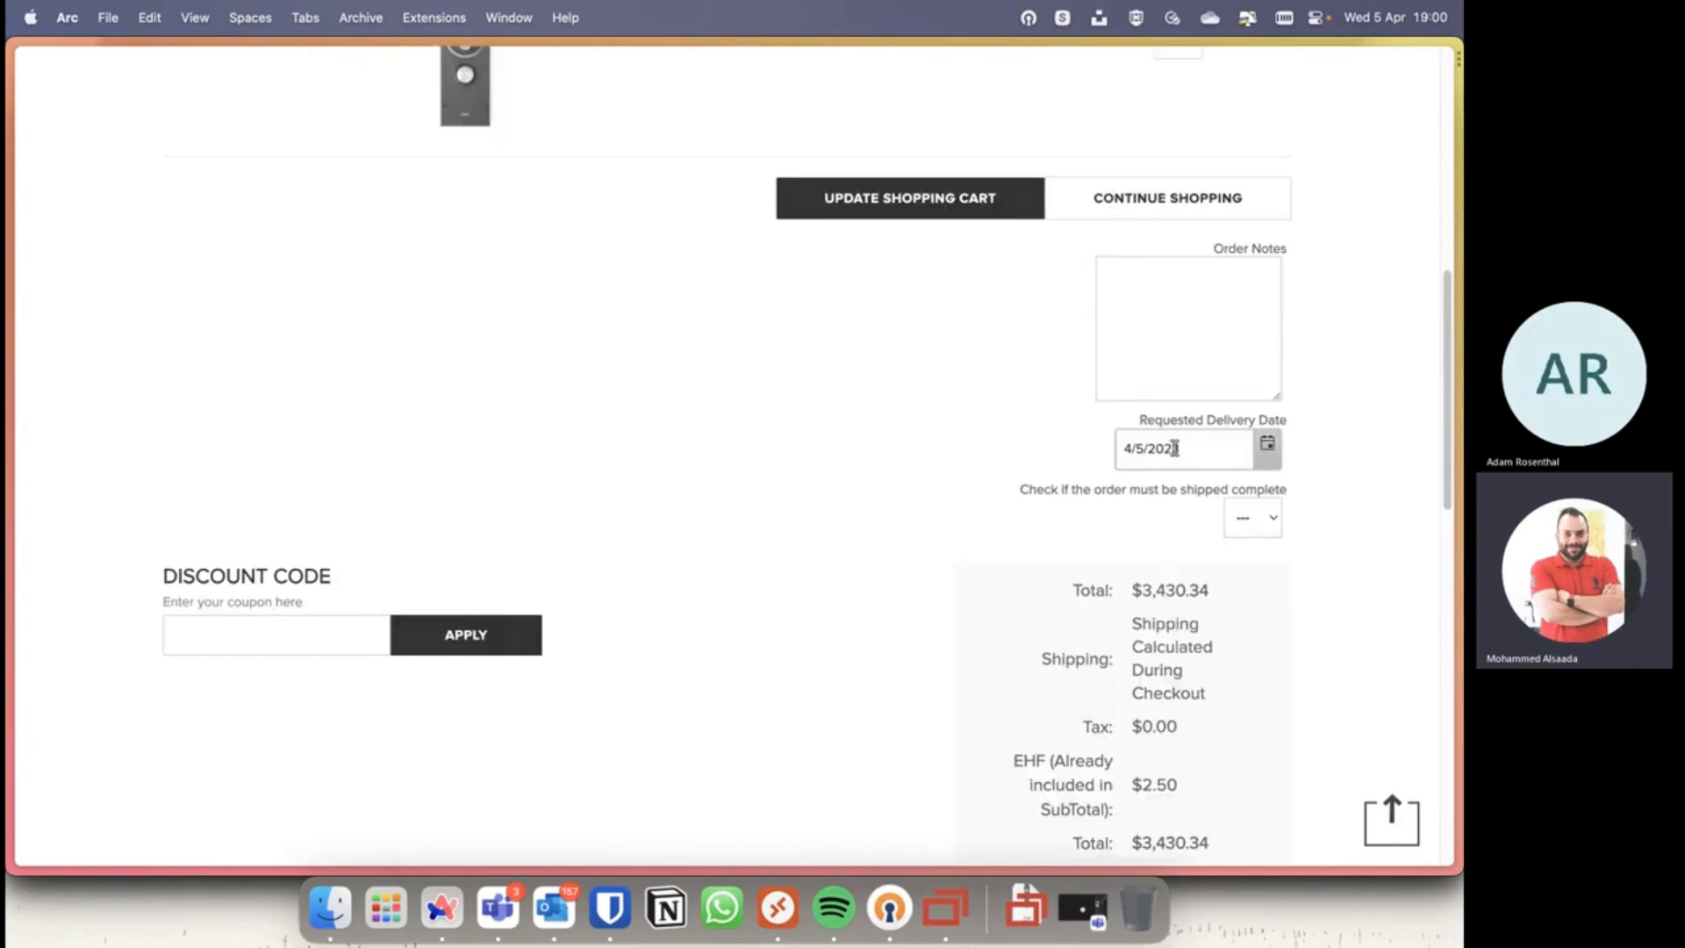
left_click(1184, 346)
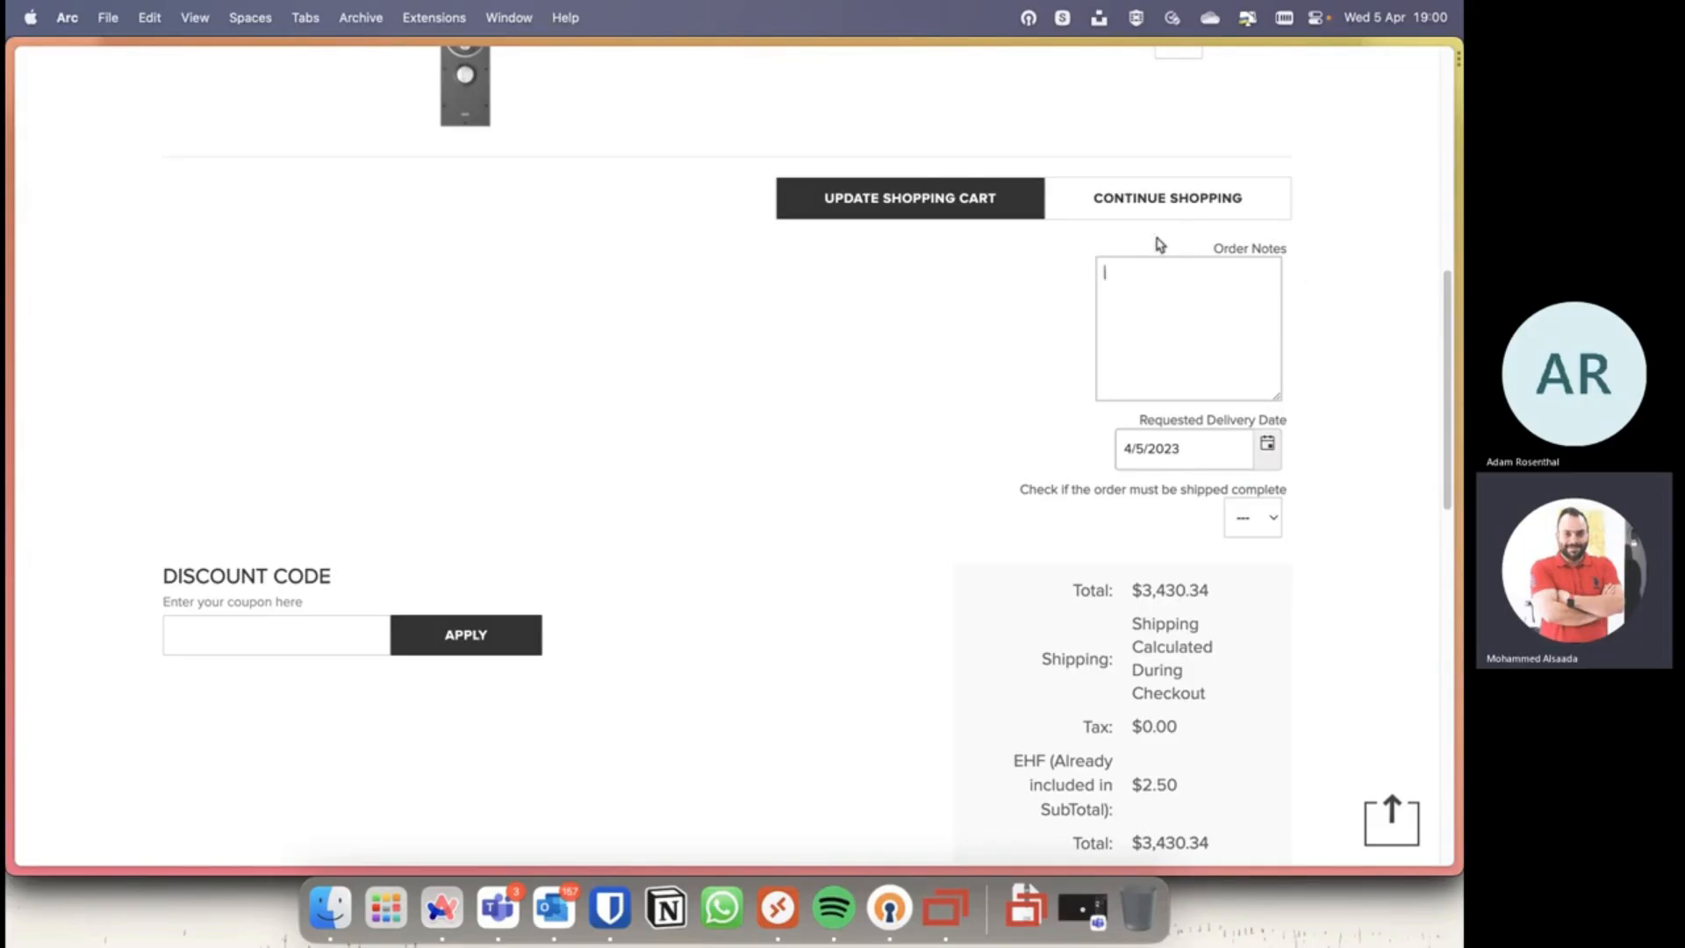
left_click(1268, 525)
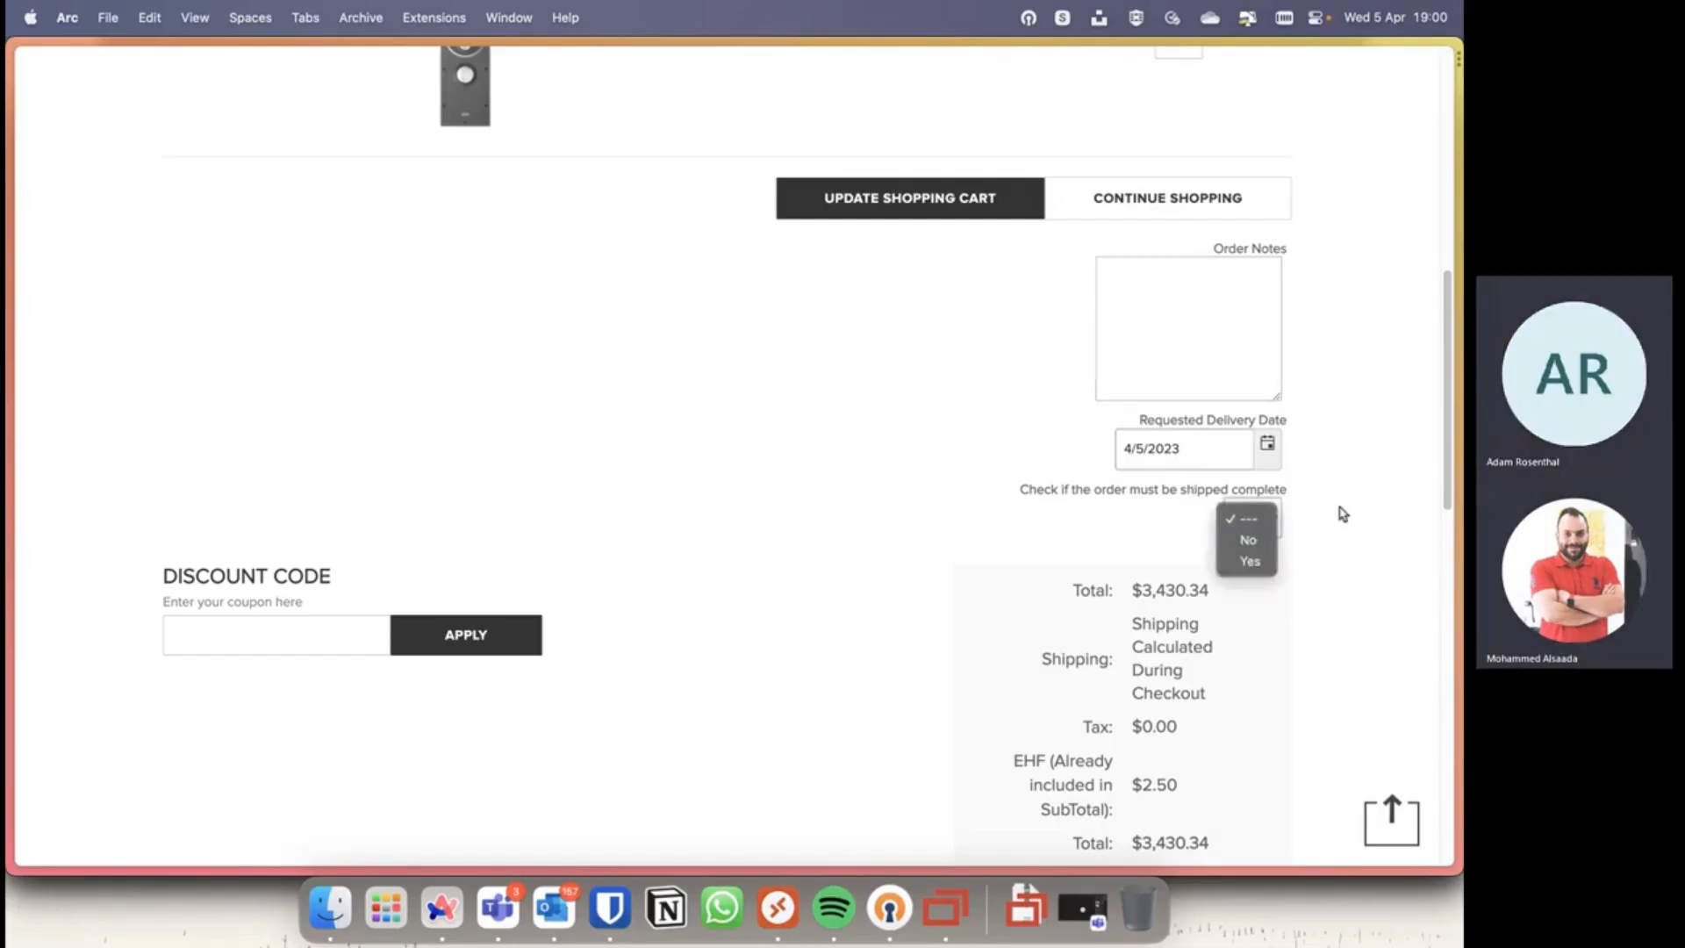
left_click(1130, 516)
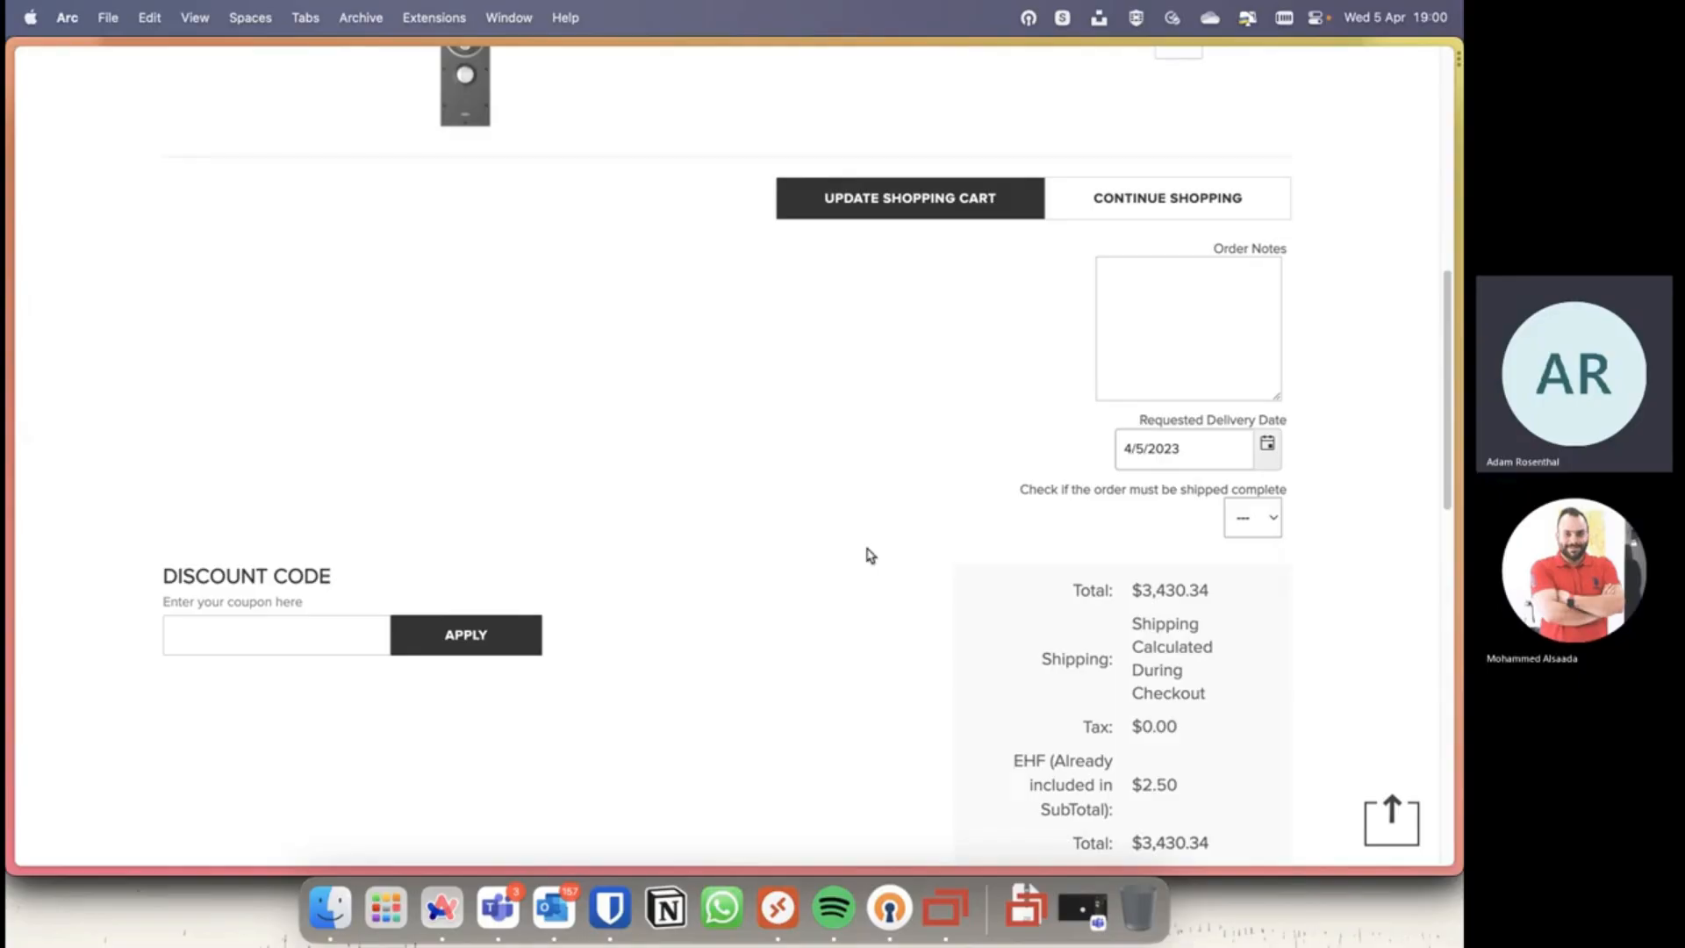
scroll(865, 557, "down", 3)
scroll(868, 557, "up", 5)
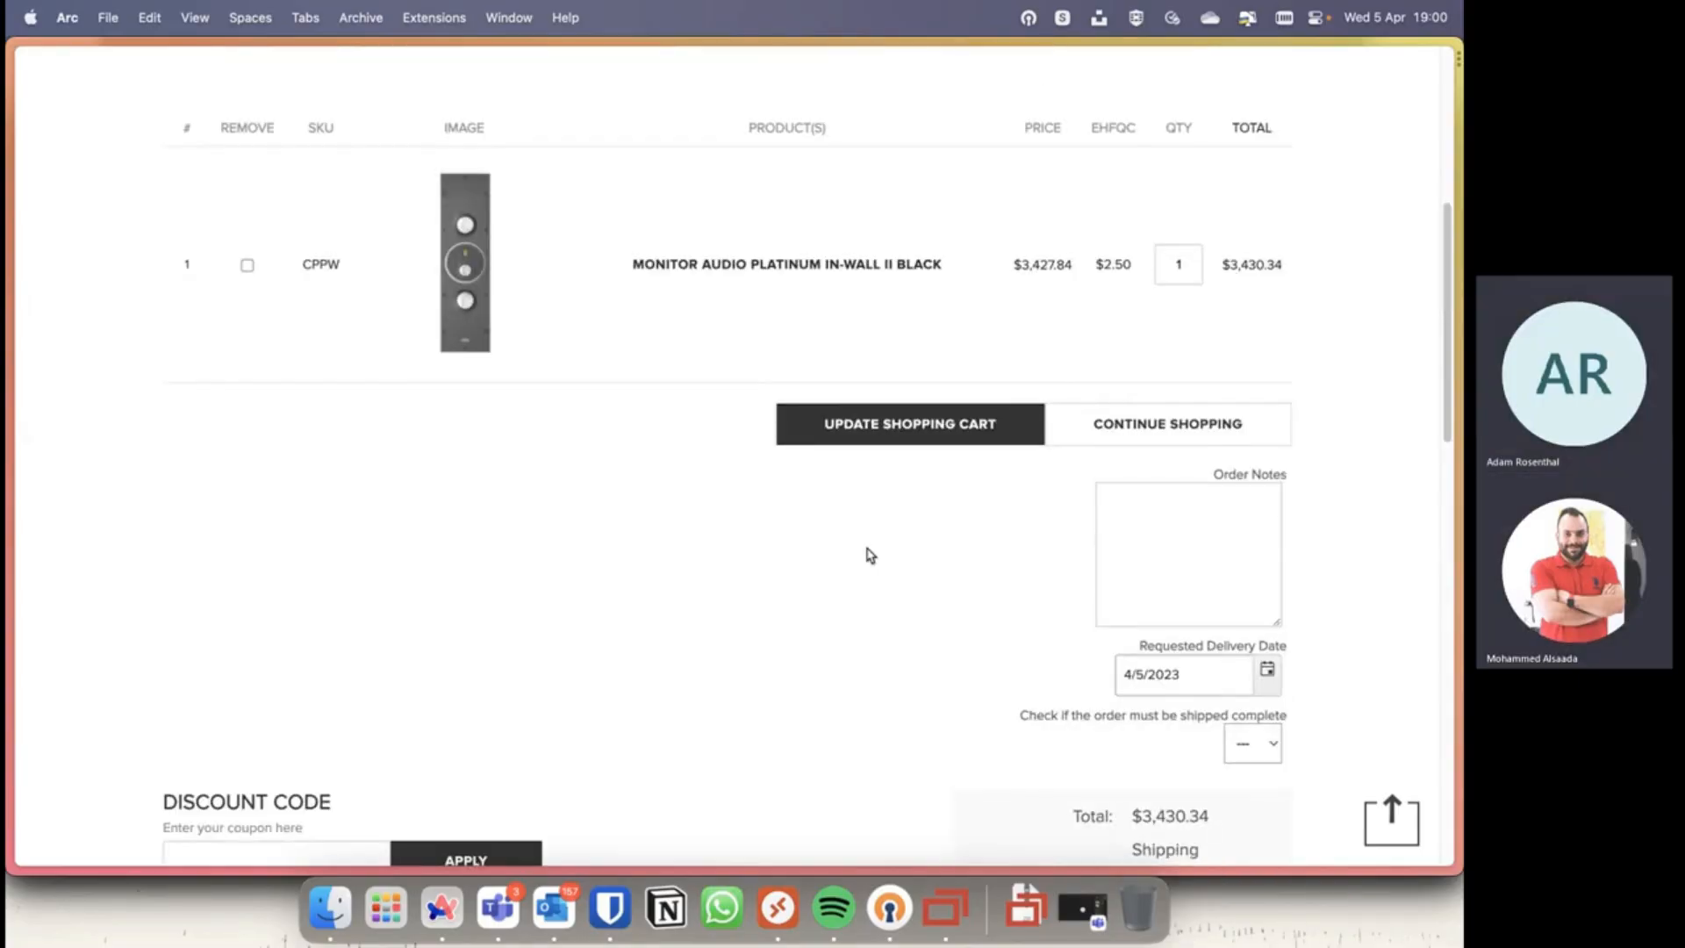
scroll(868, 554, "up", 1)
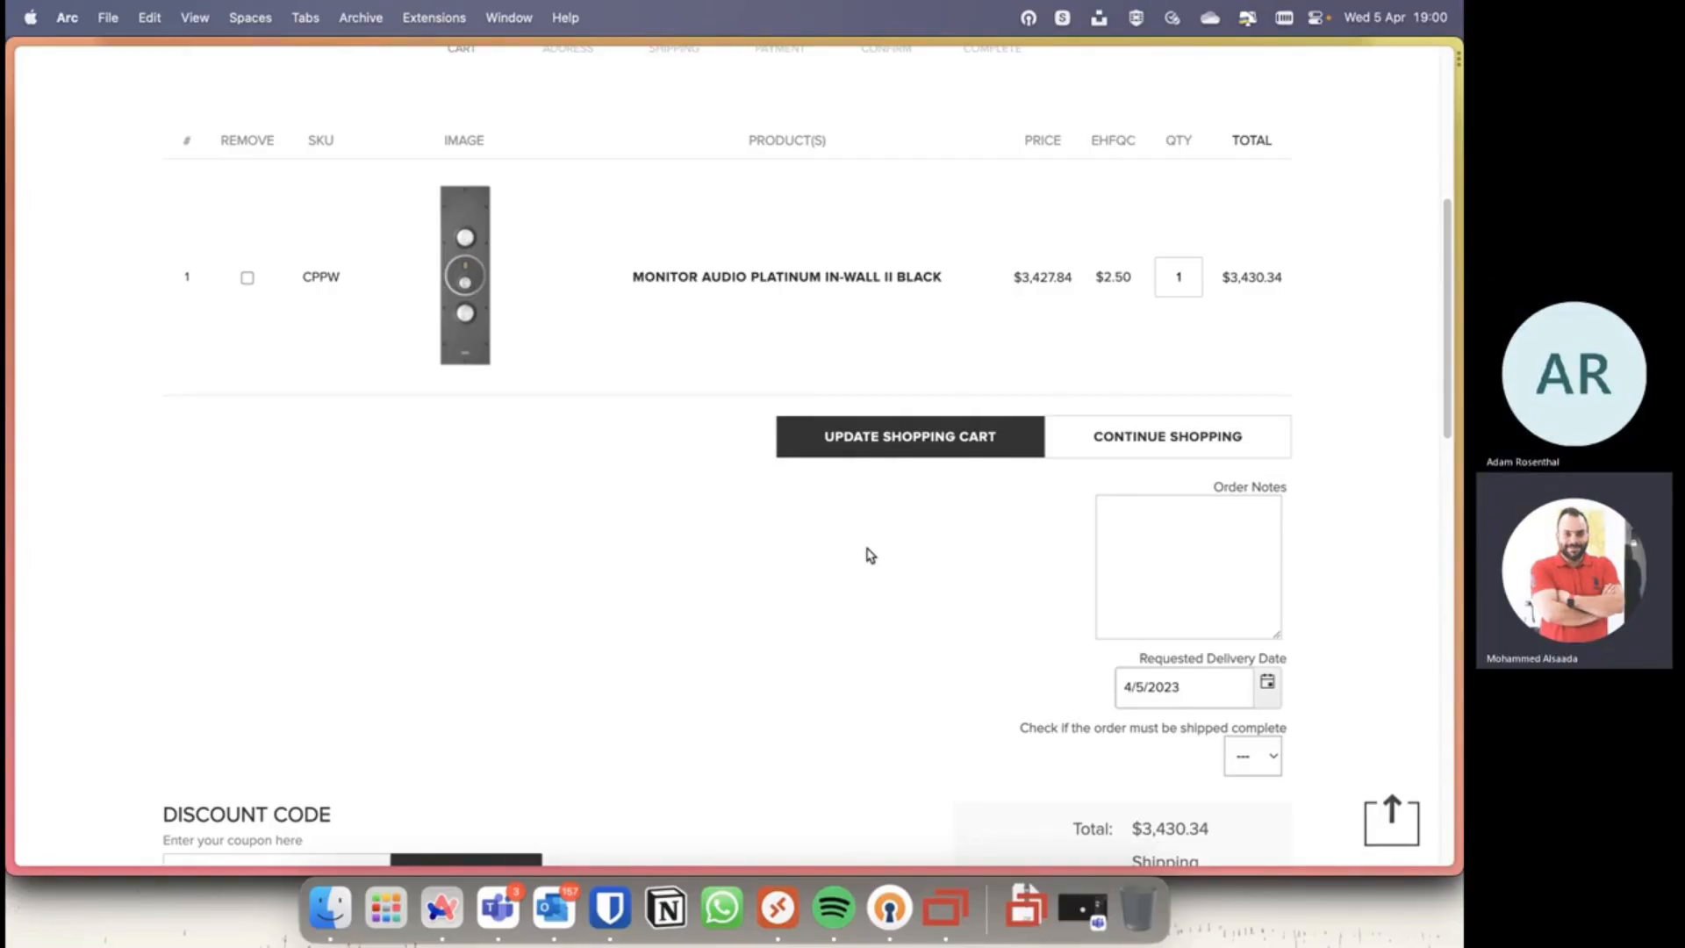
Step: Proceed from the cart to checkout and bill the order to the customer's saved billing address
scroll(744, 640, "down", 5)
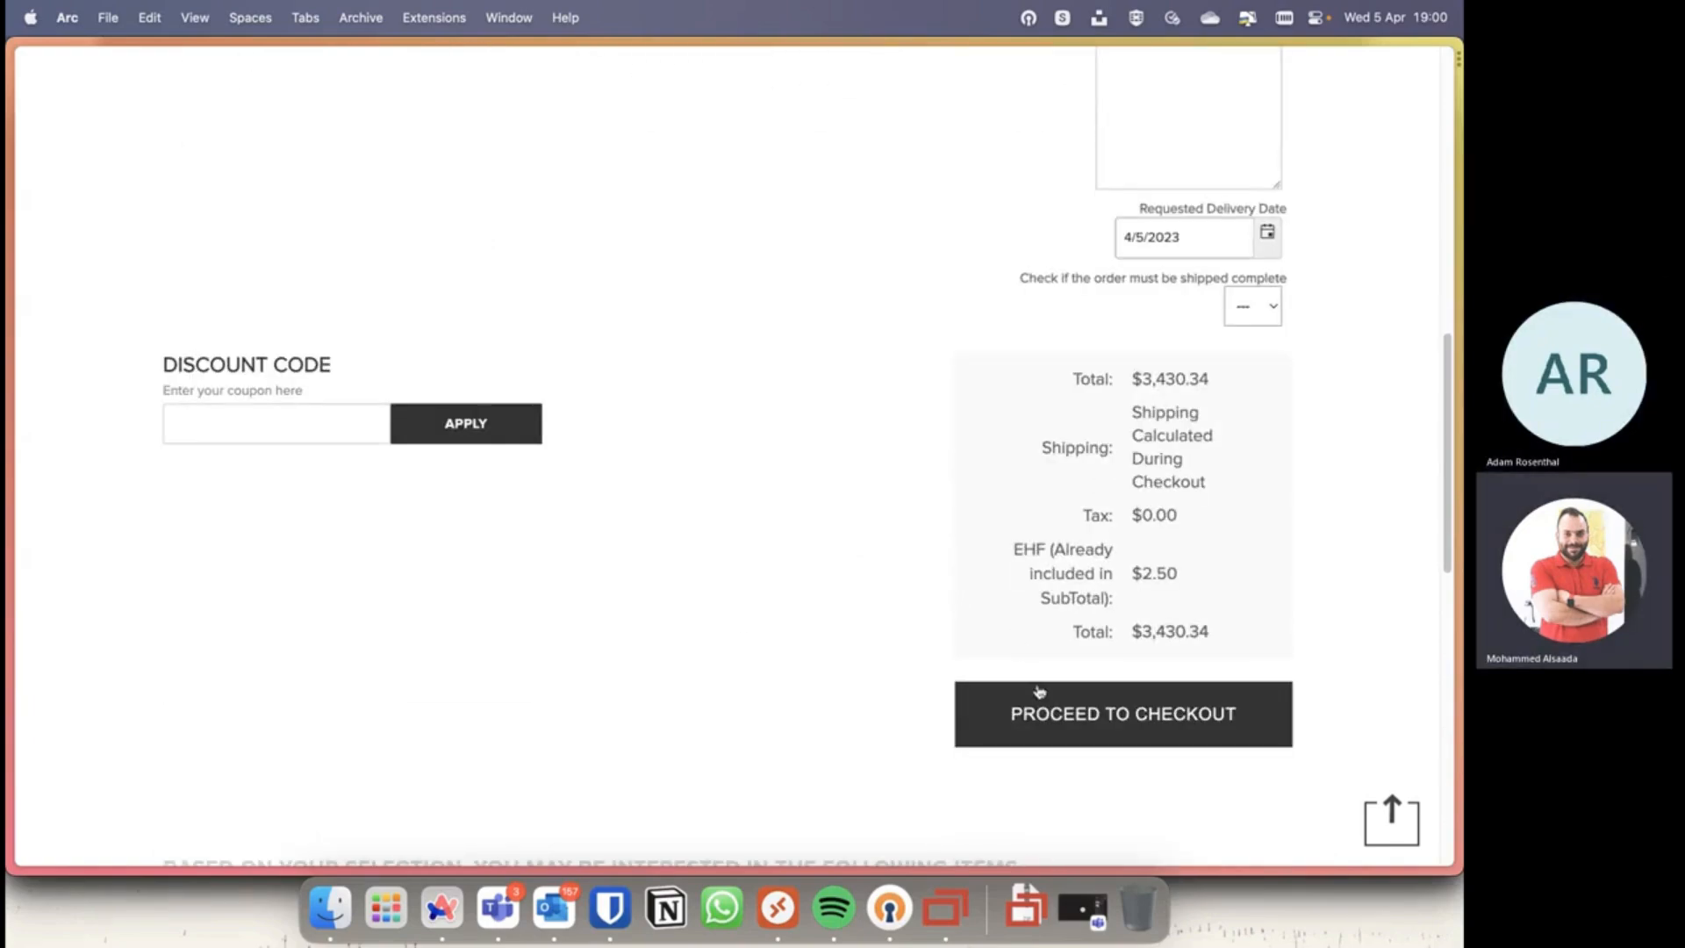
left_click(1042, 707)
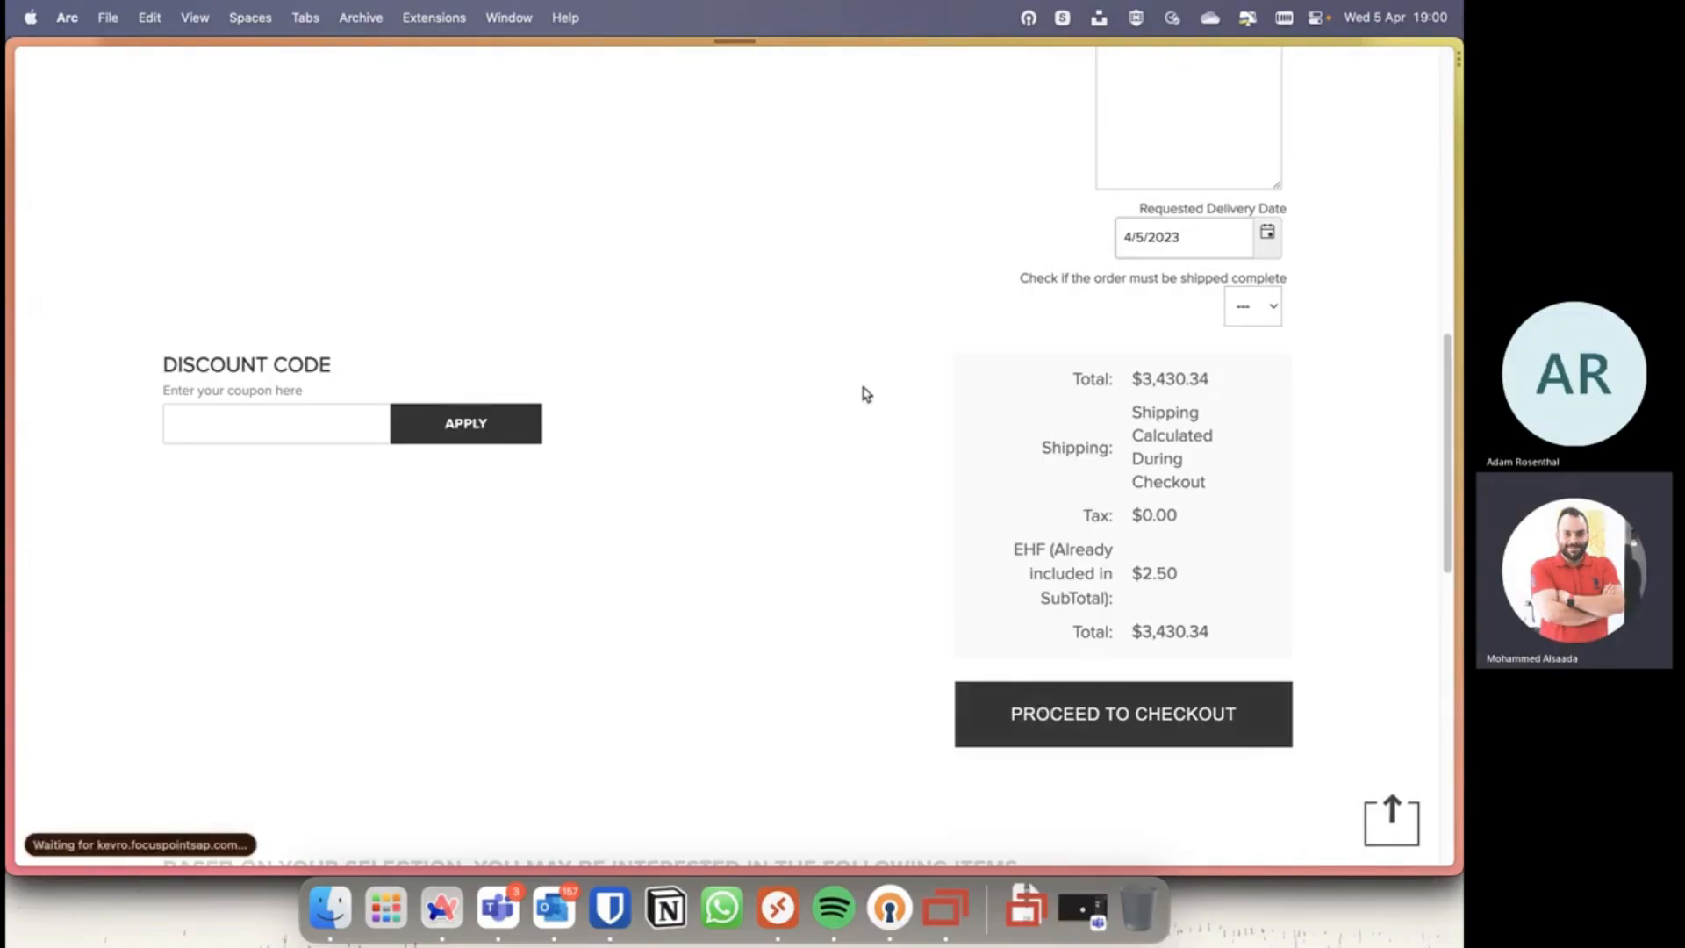
scroll(655, 669, "up", 3)
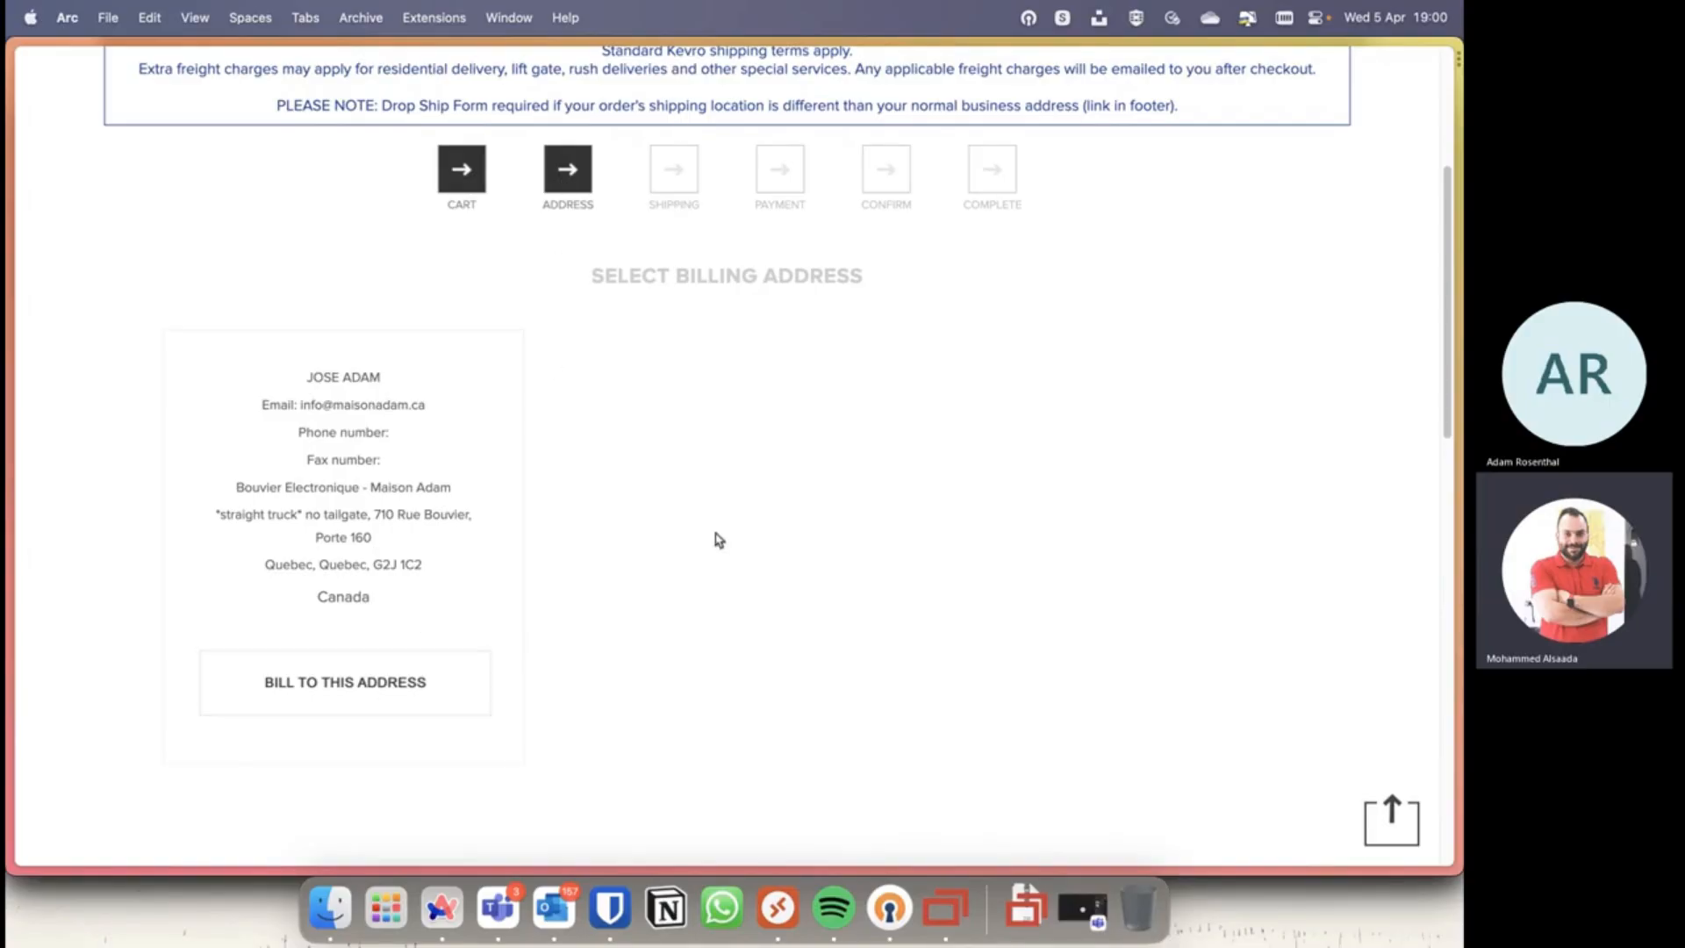
left_click(386, 703)
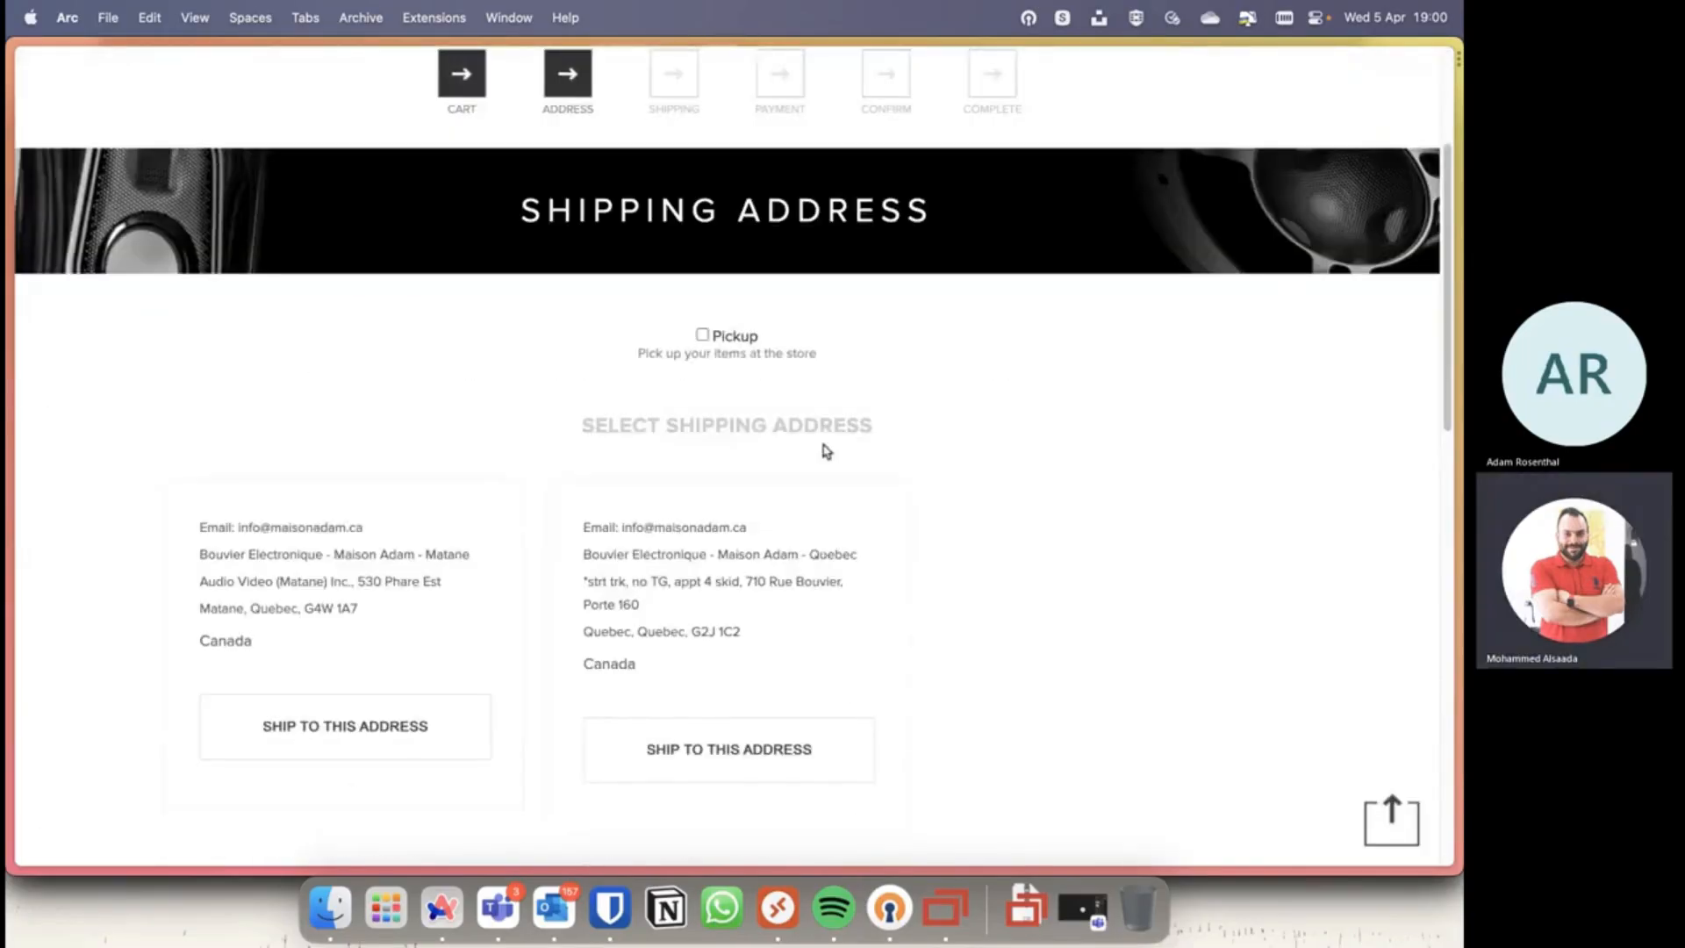
Step: Choose the Quebec location as the shipping address and continue with the Roksan Dealer Free Shipping method
scroll(772, 292, "up", 3)
scroll(608, 478, "down", 2)
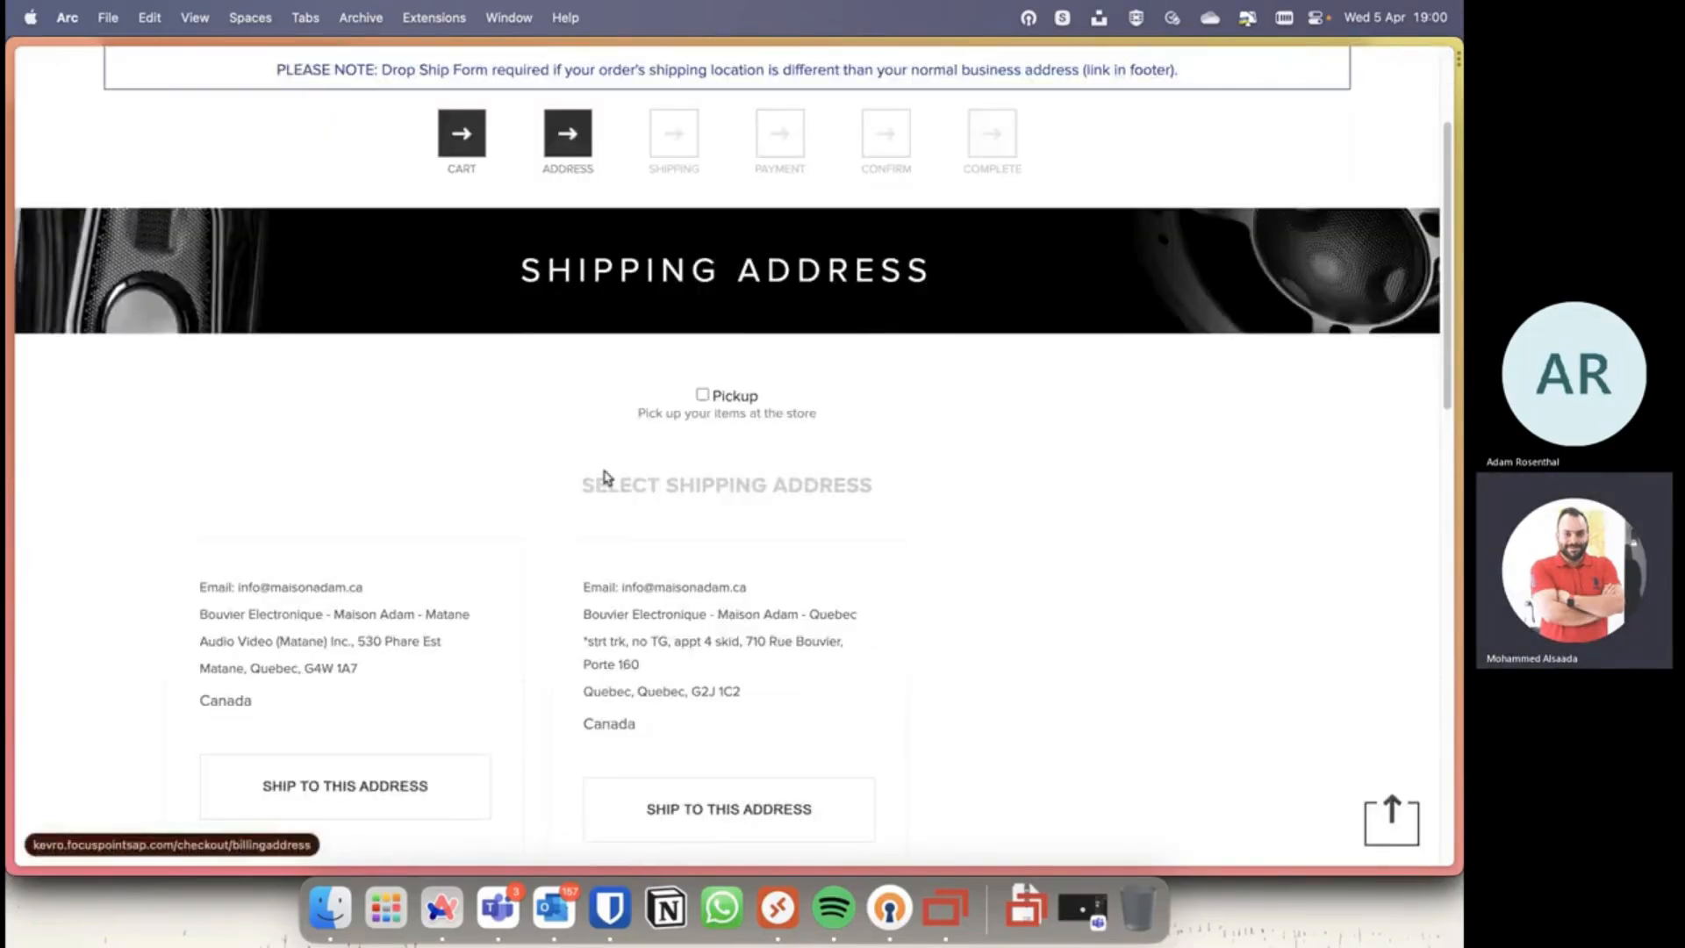
scroll(638, 369, "down", 4)
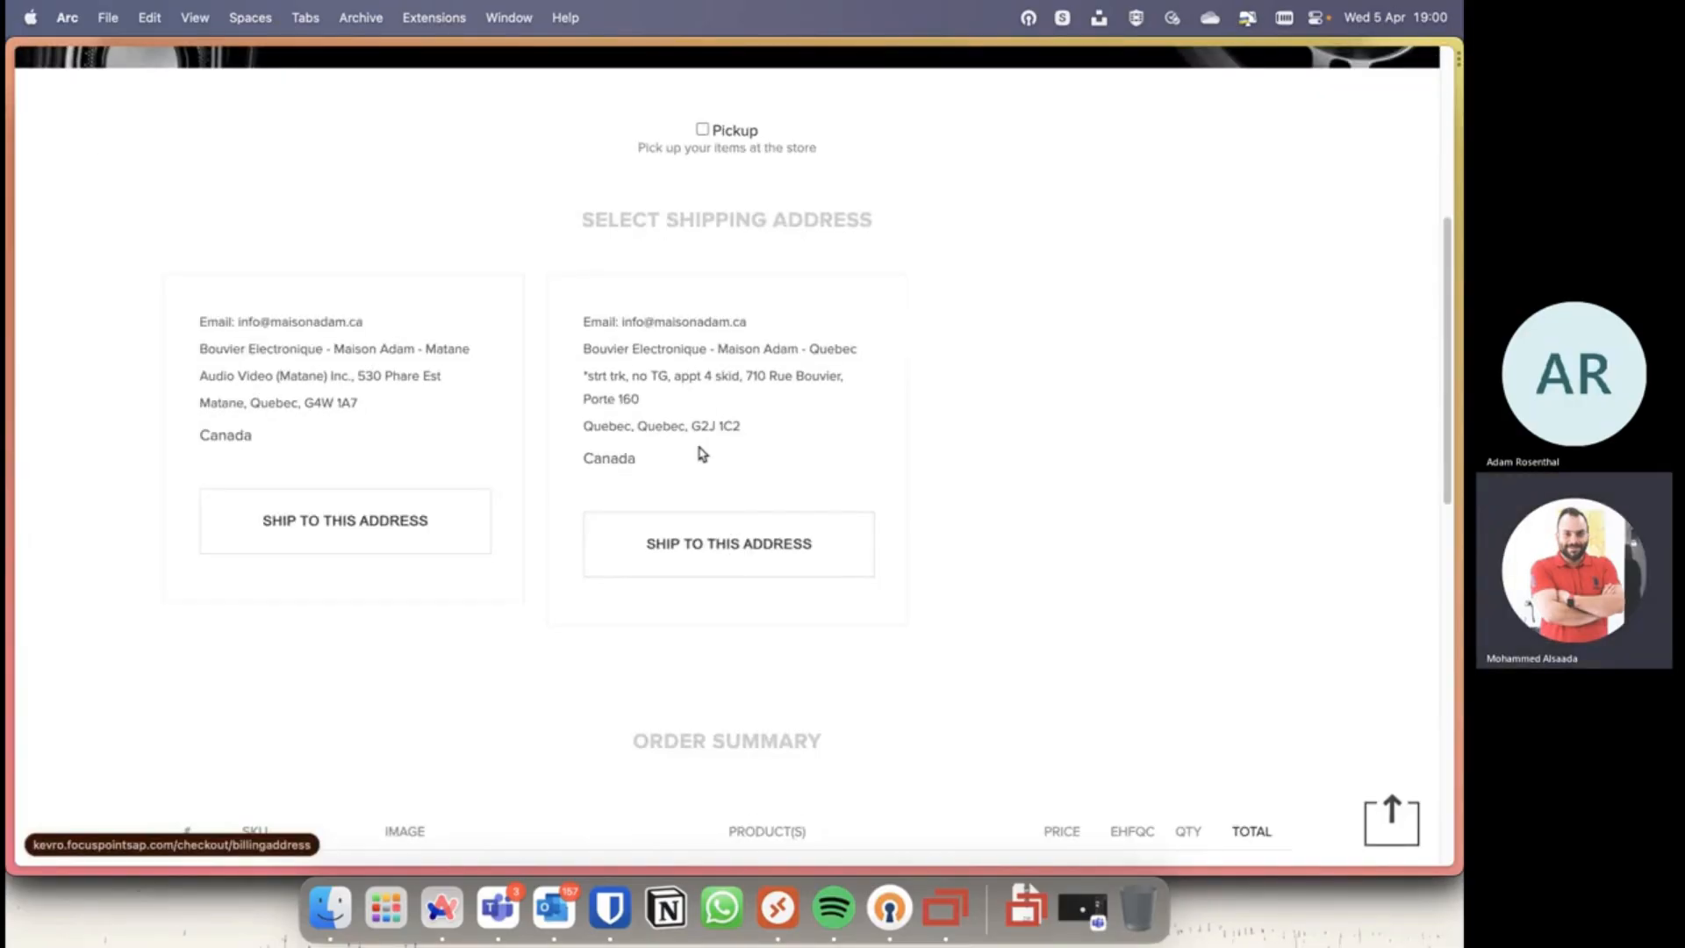
scroll(857, 377, "up", 1)
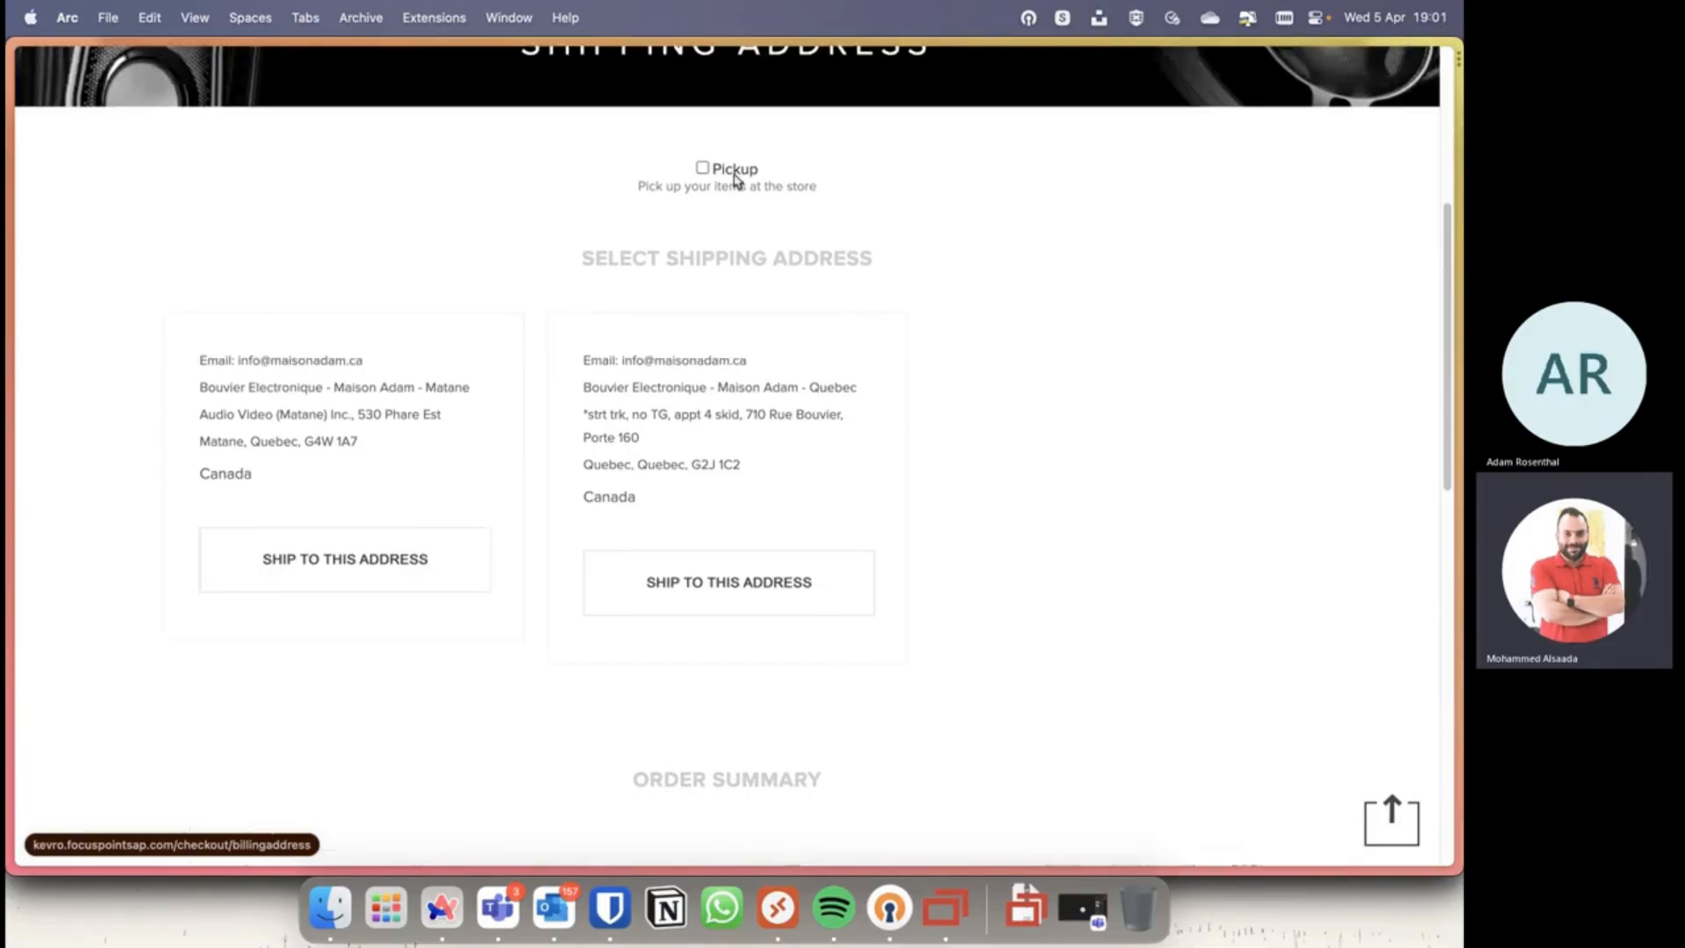
left_click(737, 601)
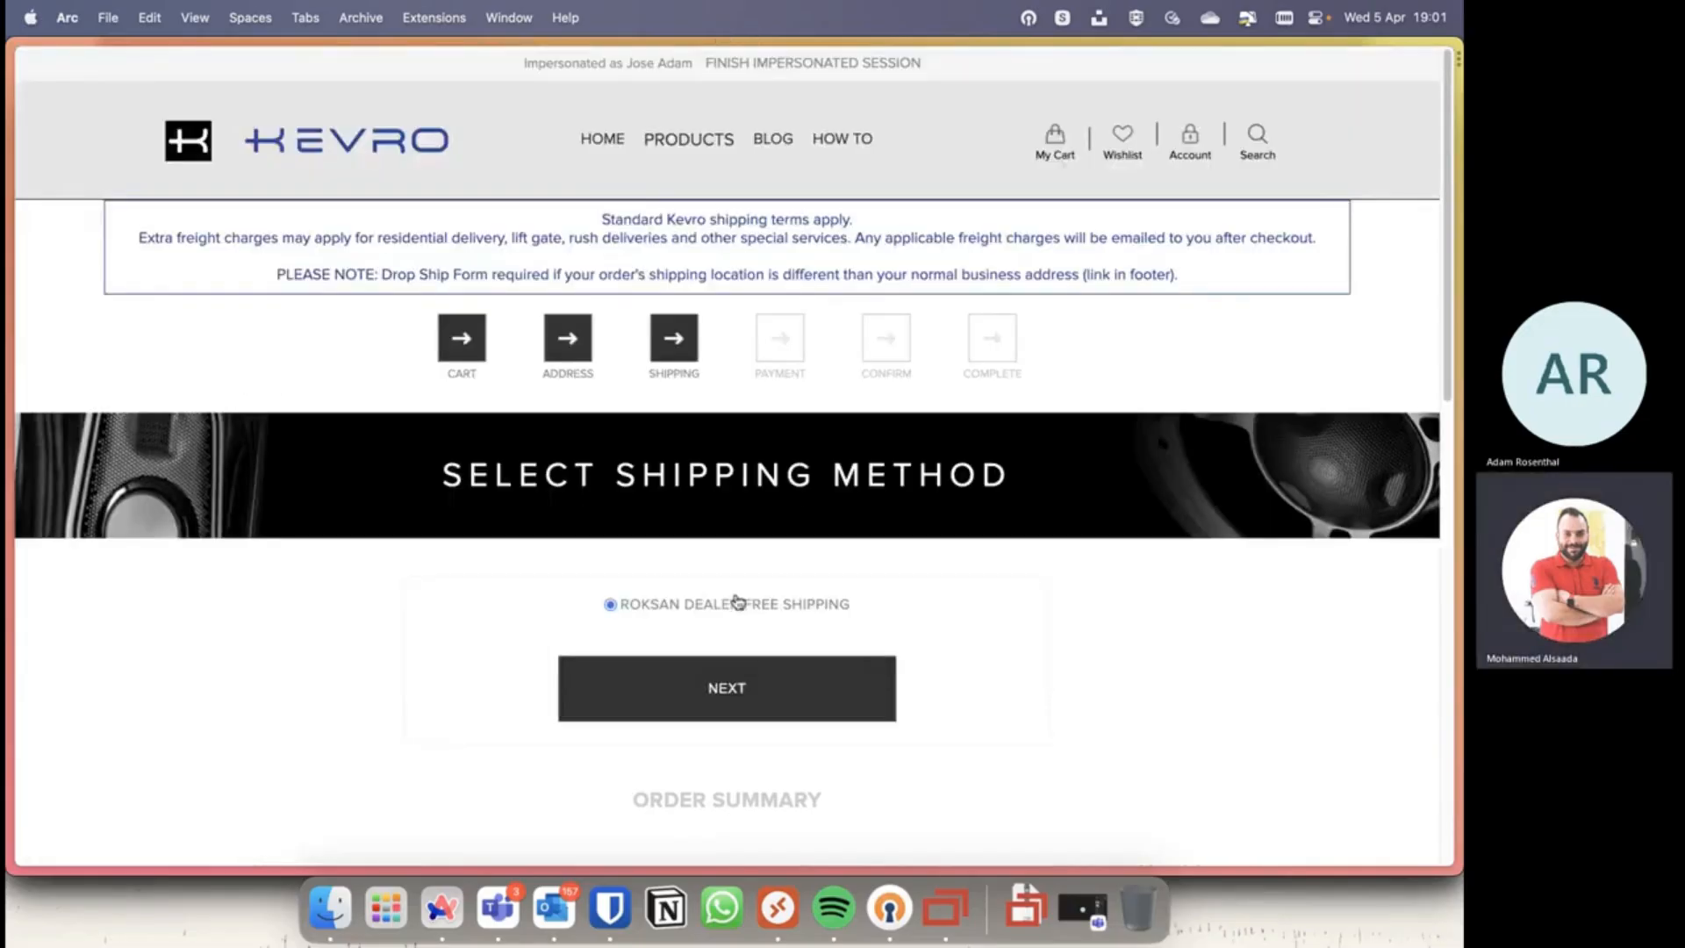
scroll(1072, 558, "down", 3)
scroll(741, 334, "up", 2)
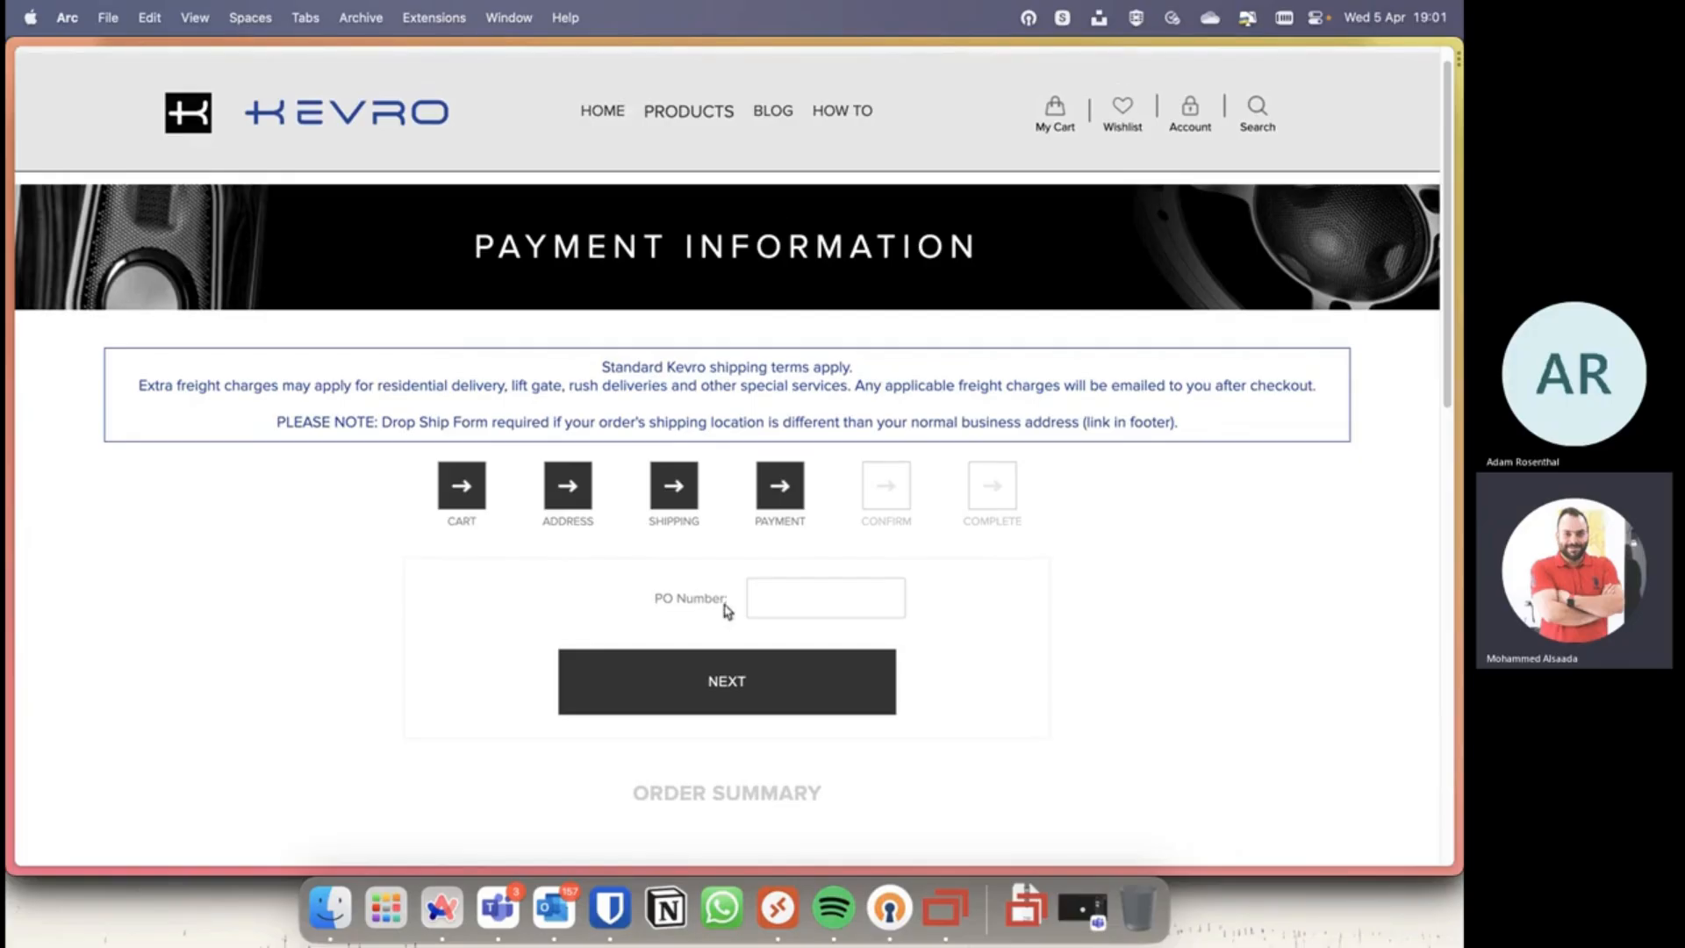
Step: Enter a test PO number as the payment information and continue to the order confirmation
left_click(785, 597)
scroll(925, 625, "down", 2)
scroll(1071, 526, "up", 1)
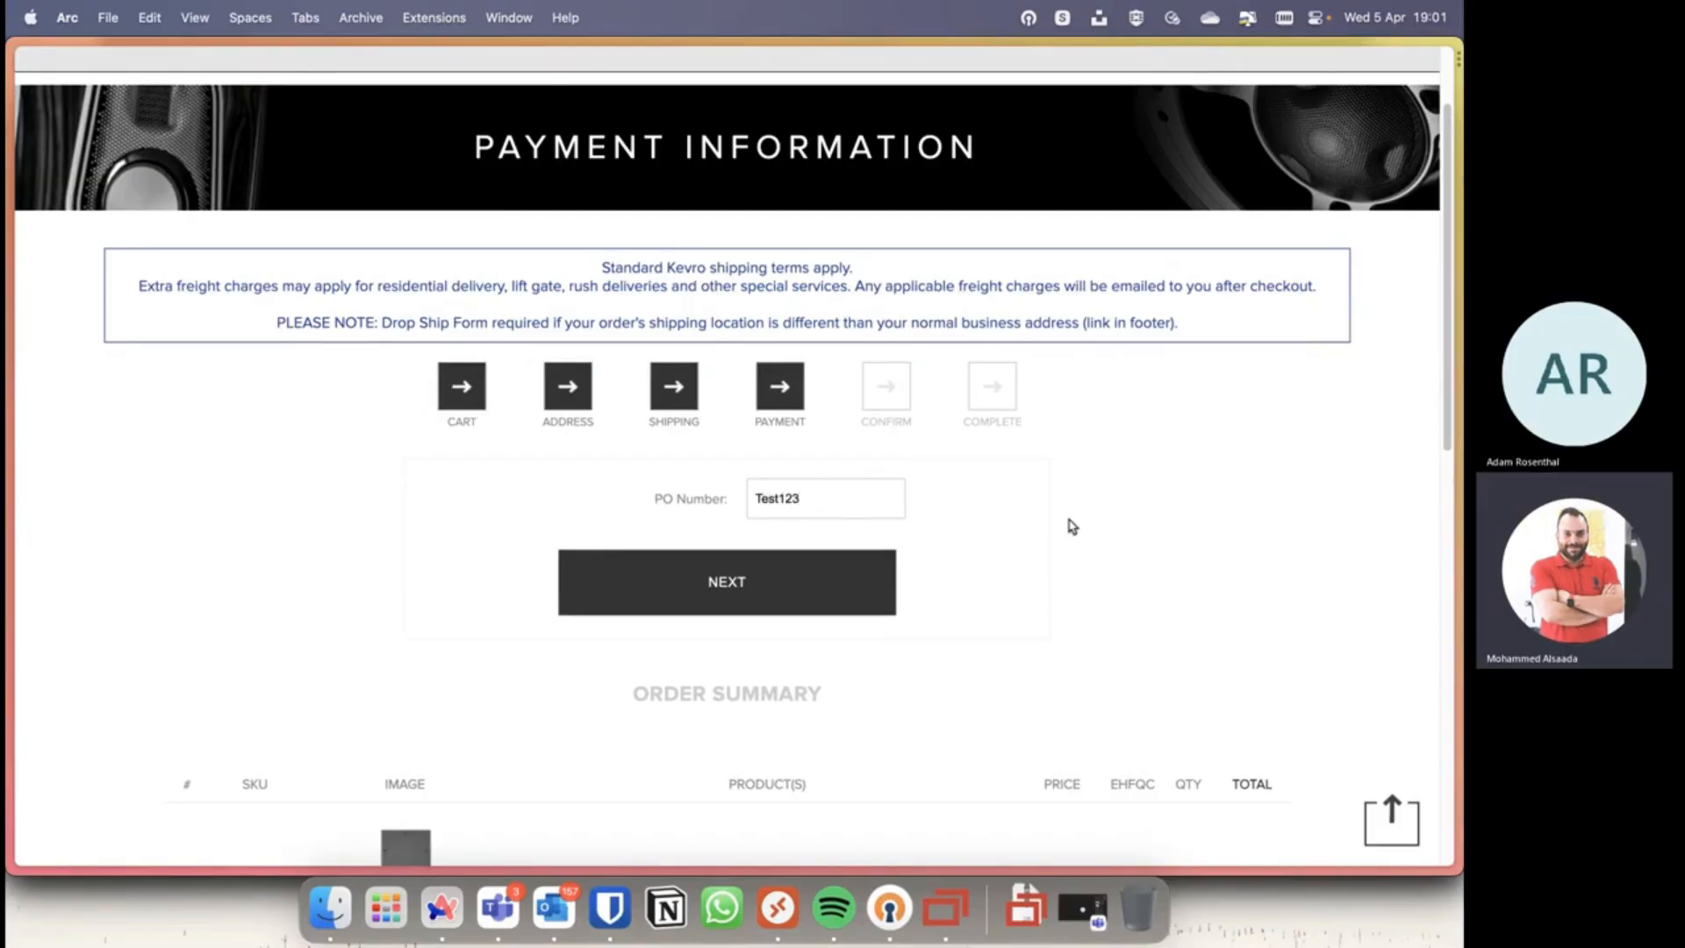
scroll(1214, 547, "down", 2)
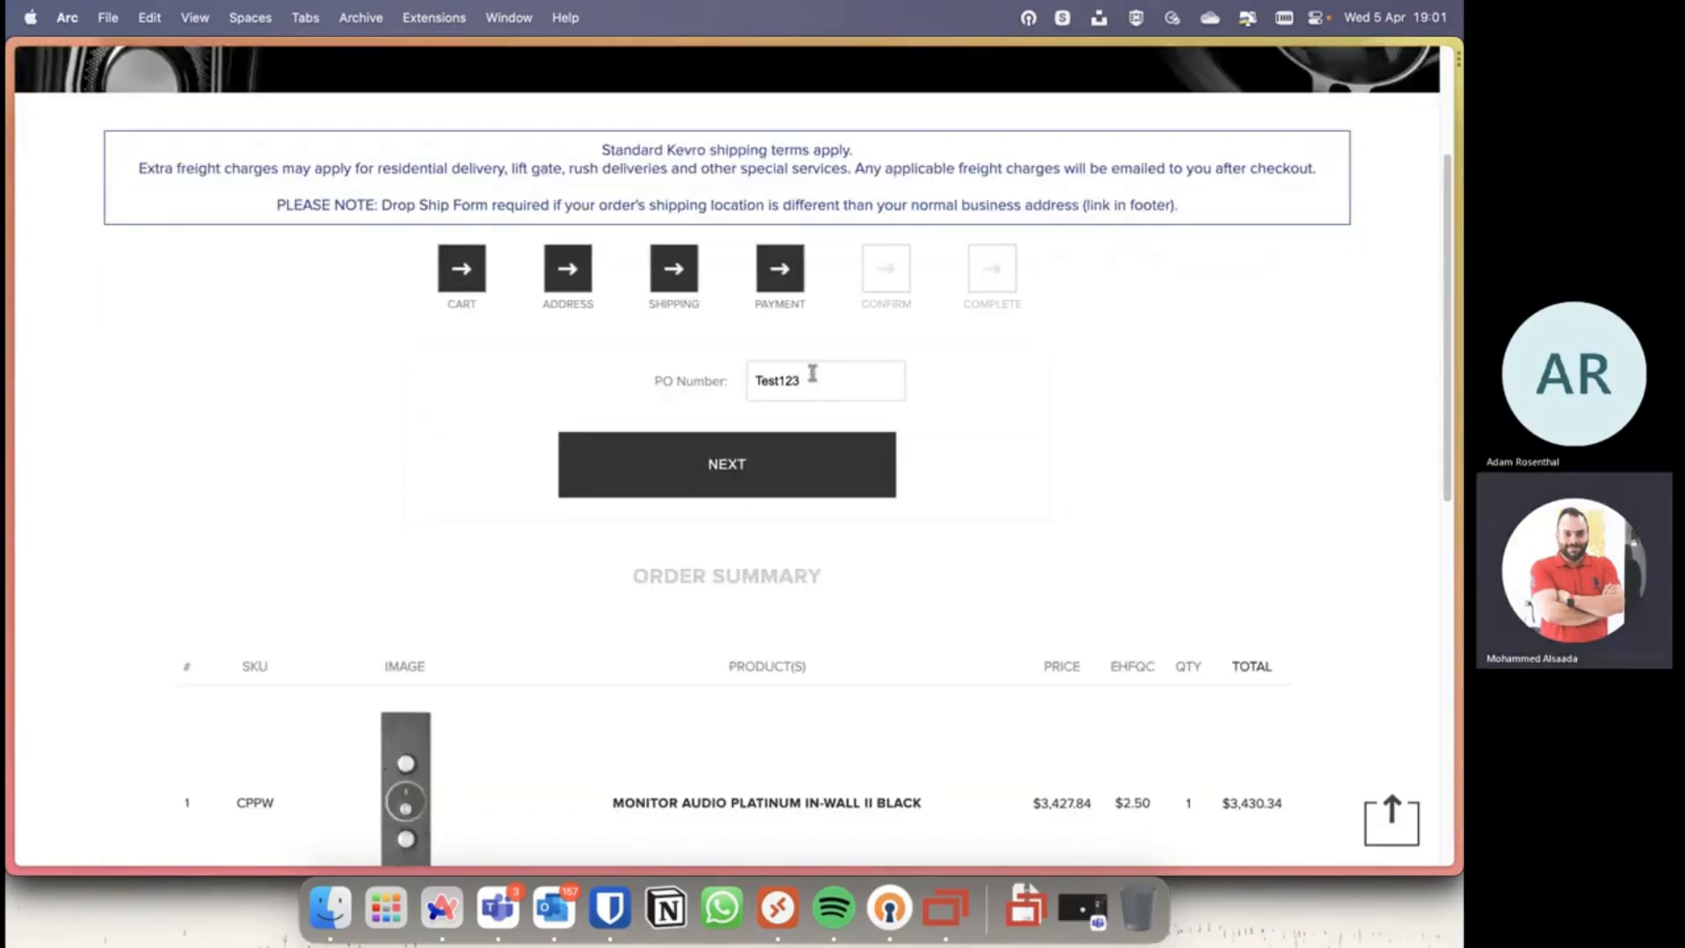
double_click(791, 379)
left_click(995, 373)
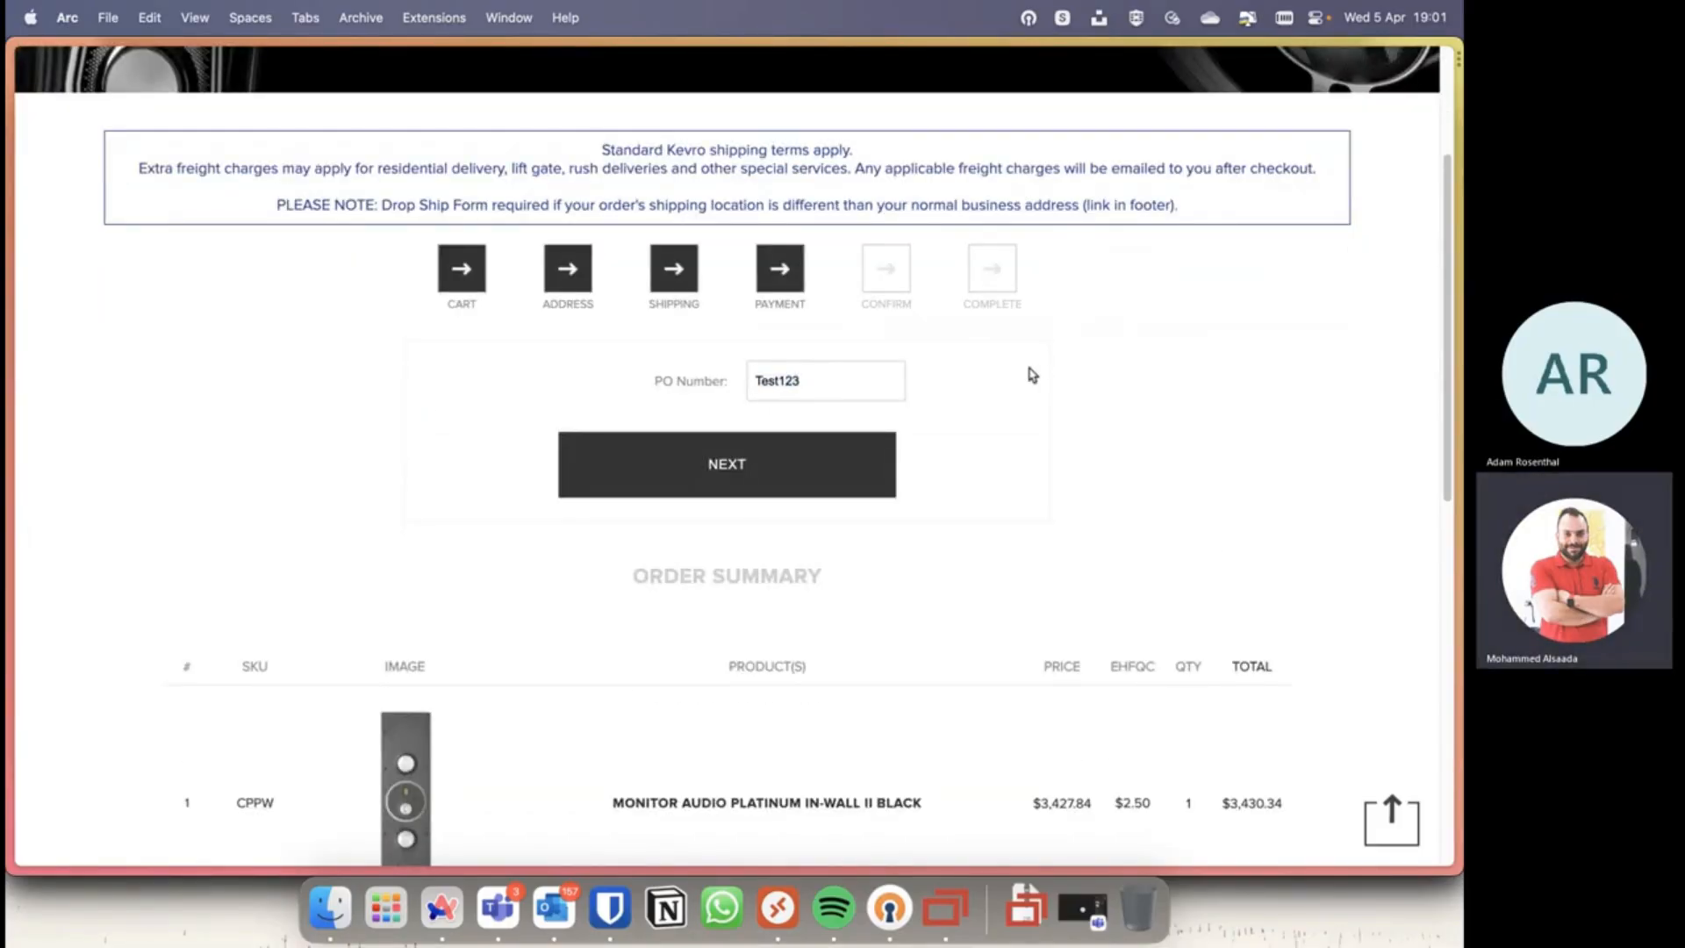
left_click(745, 478)
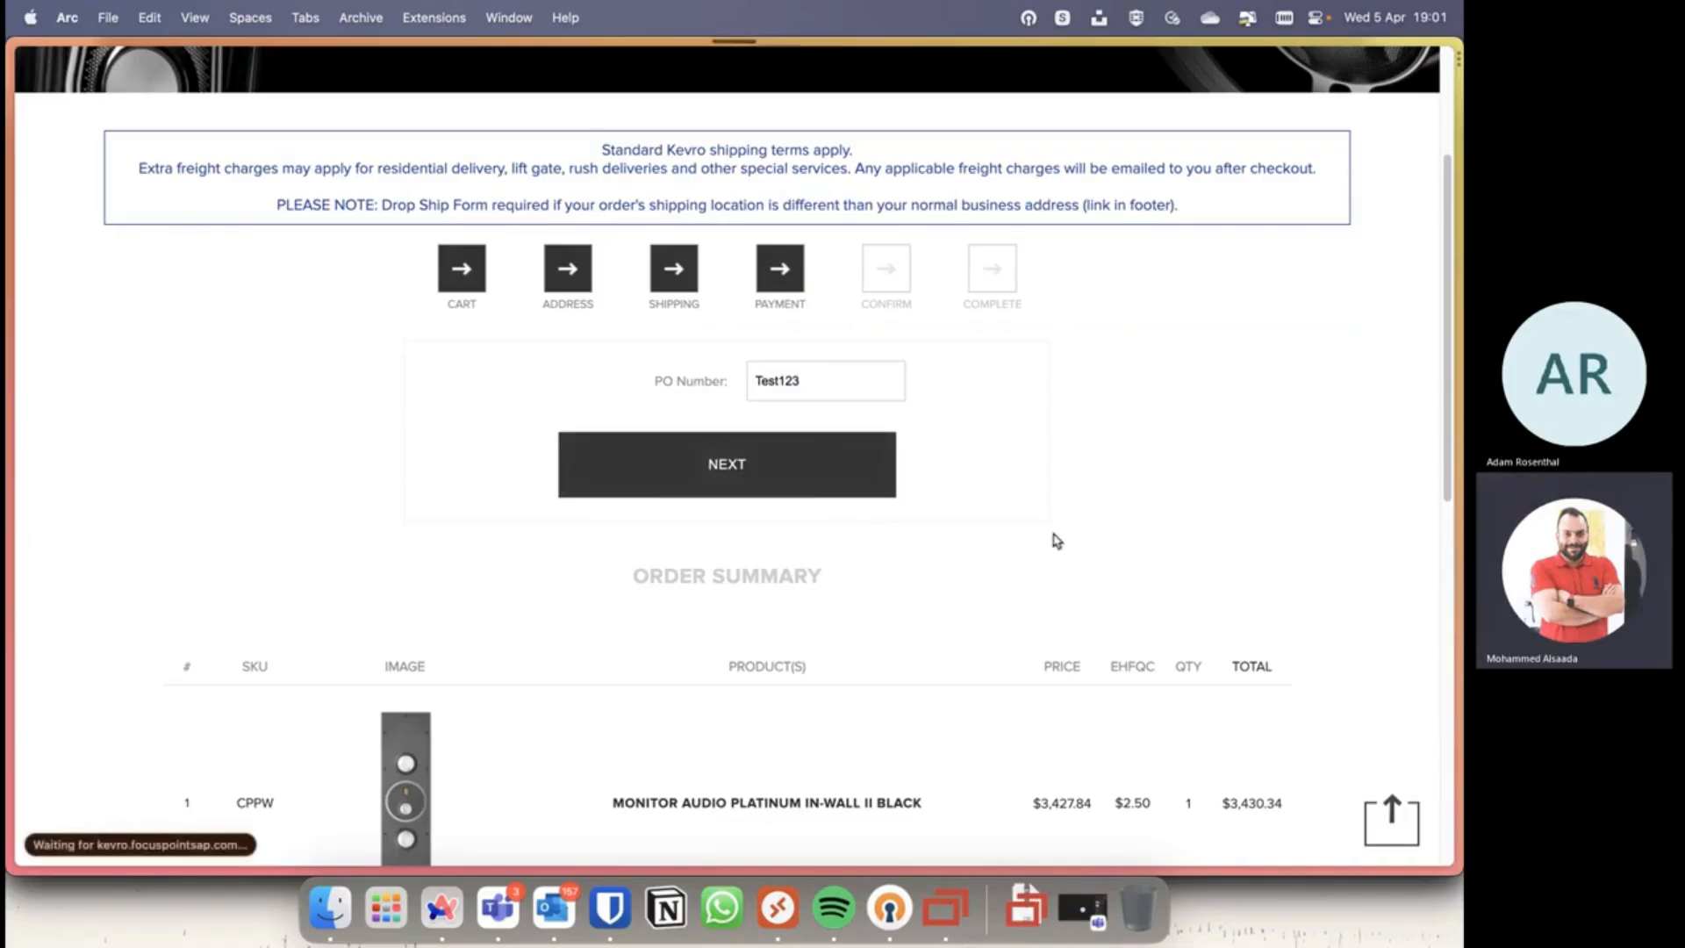
Step: Review the addresses, payment and shipping methods, line item and totals on the confirmation page, and confirm the order
scroll(1018, 631, "down", 10)
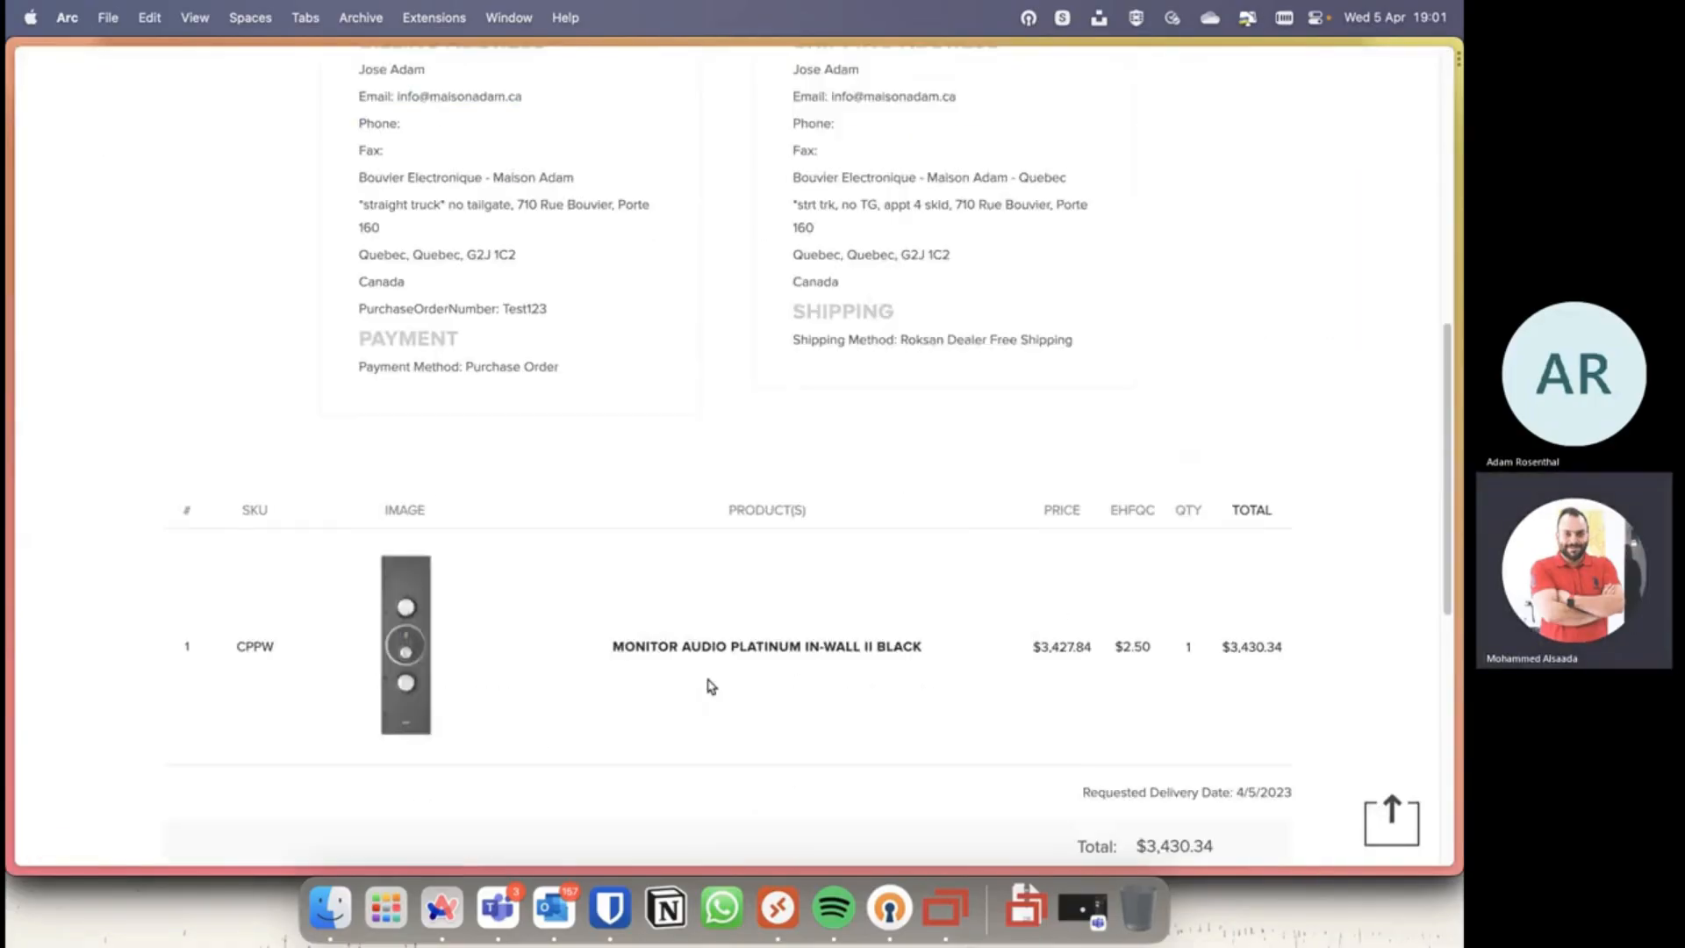
scroll(710, 686, "up", 7)
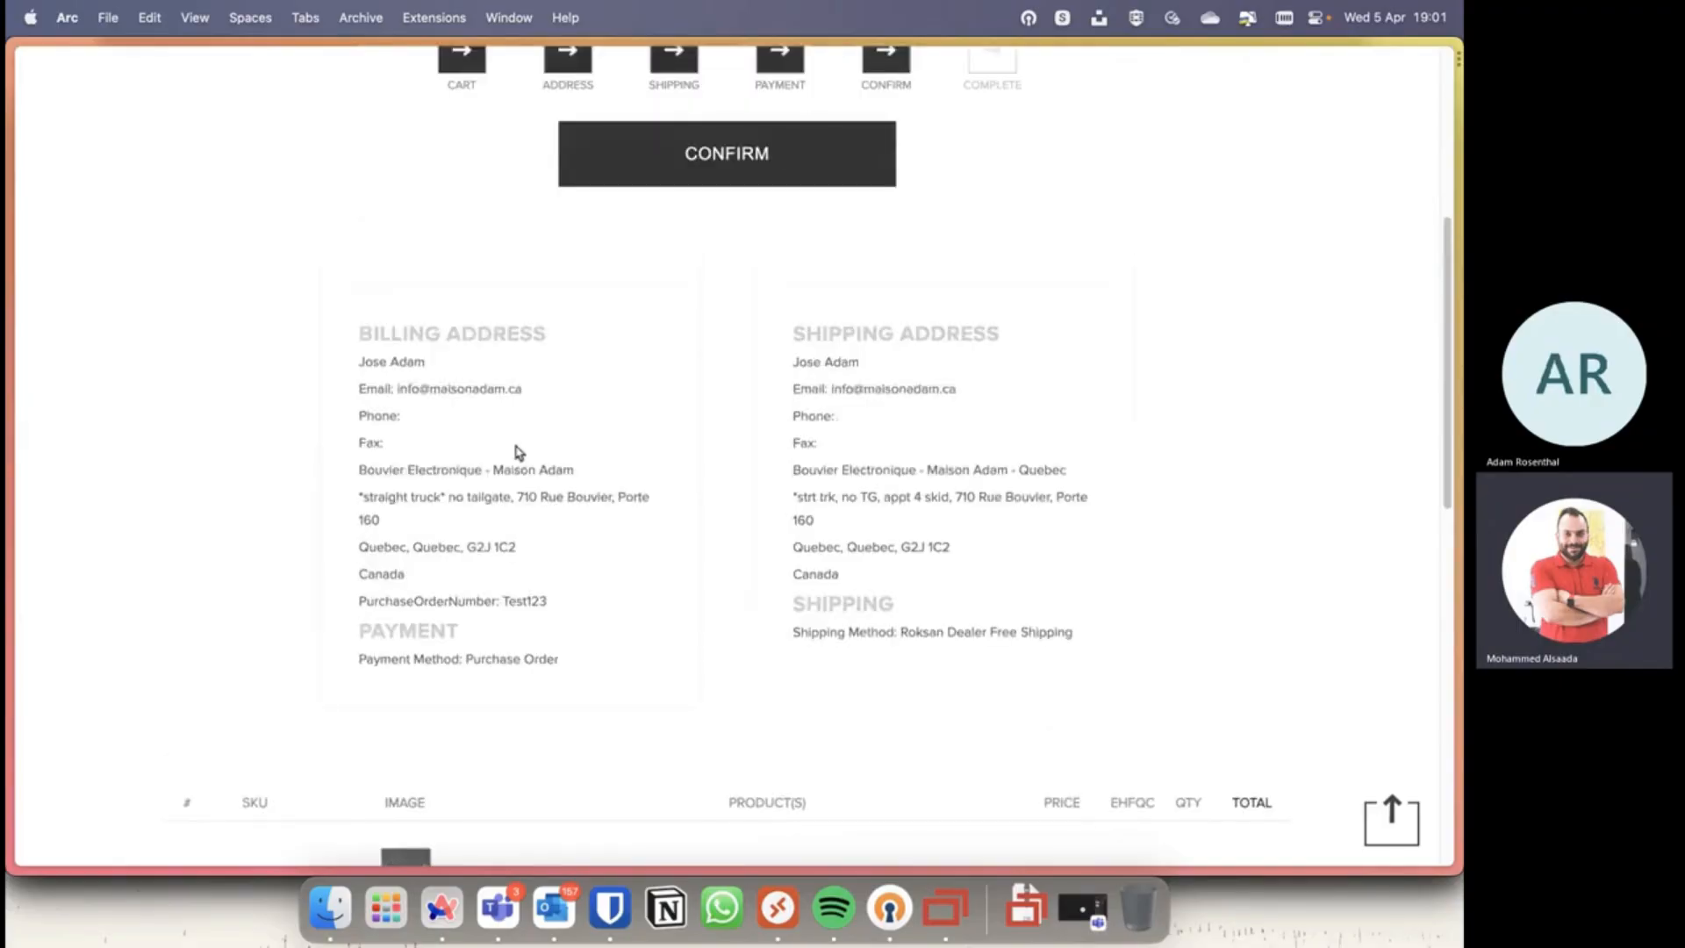
scroll(688, 617, "down", 5)
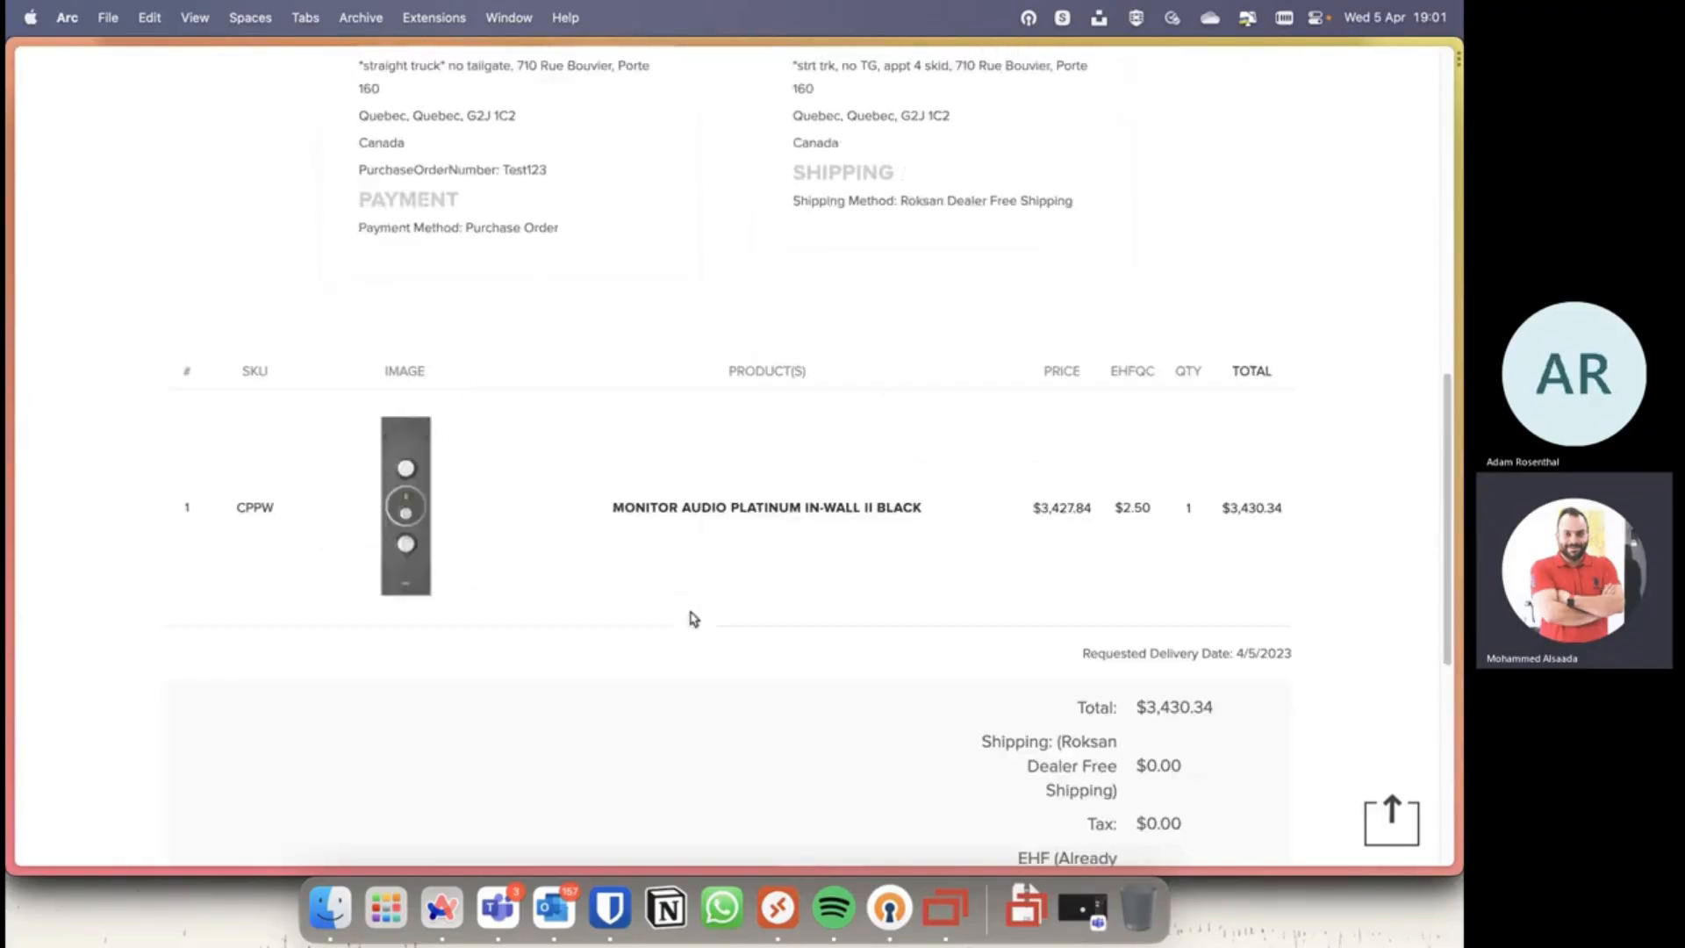
scroll(1089, 701, "down", 3)
scroll(1090, 700, "up", 12)
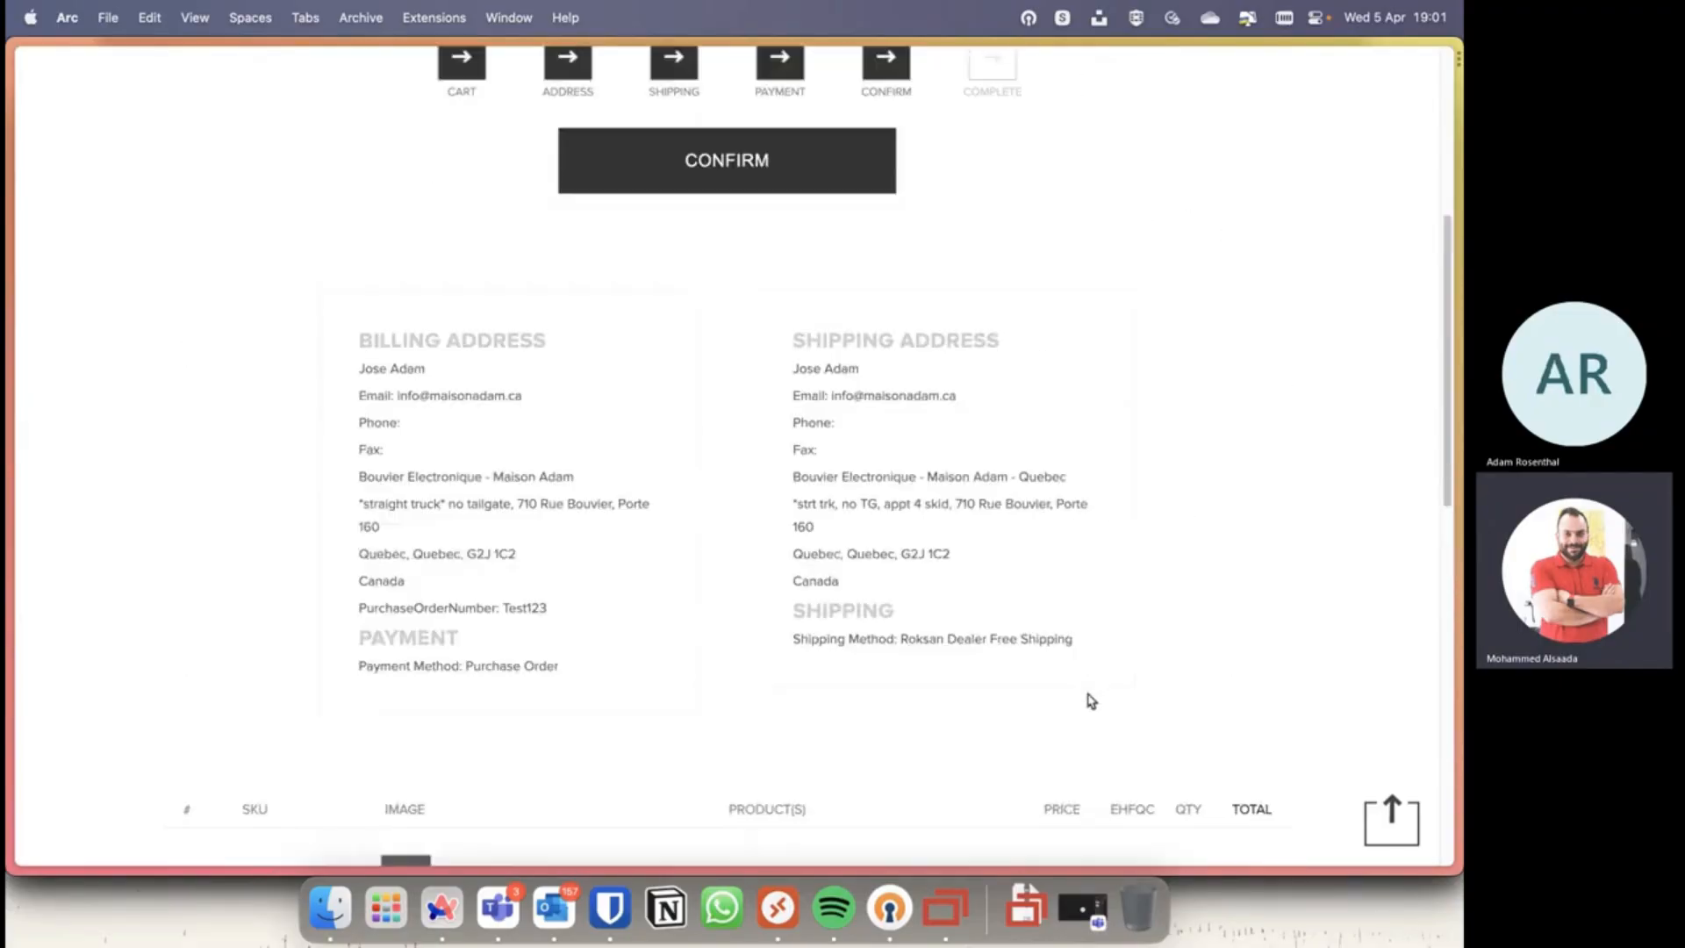
left_click(795, 484)
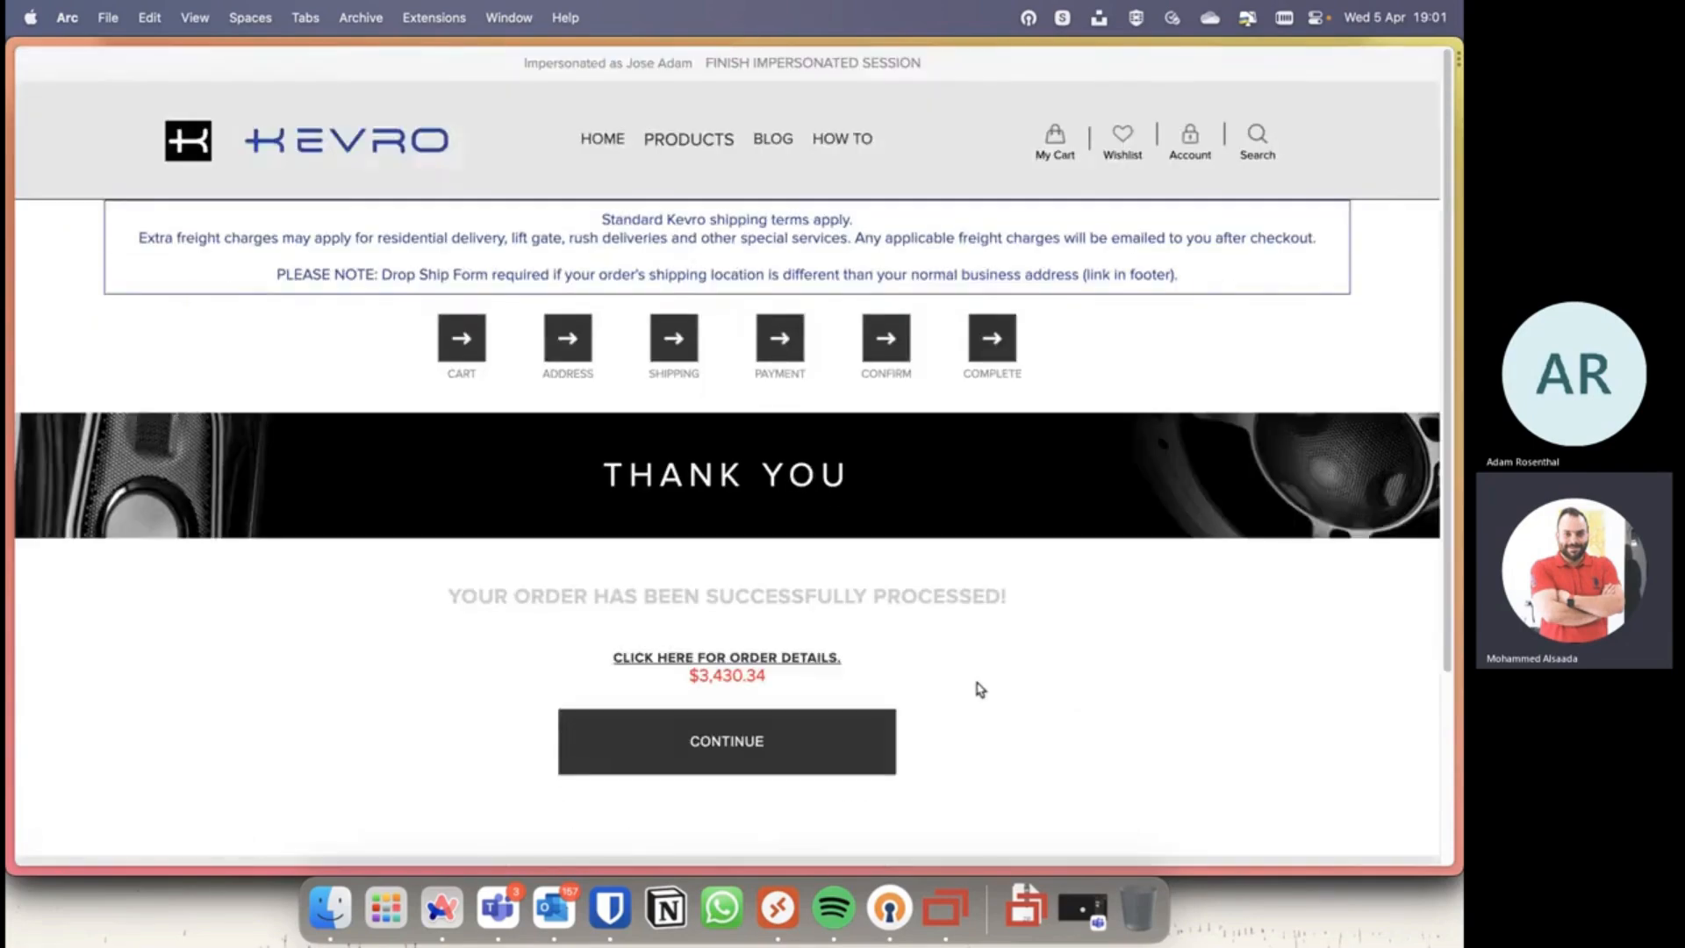
Step: Read the order completion message, continue to the store's home page and look over its featured products
triple_click(760, 598)
left_click(457, 638)
scroll(440, 733, "down", 5)
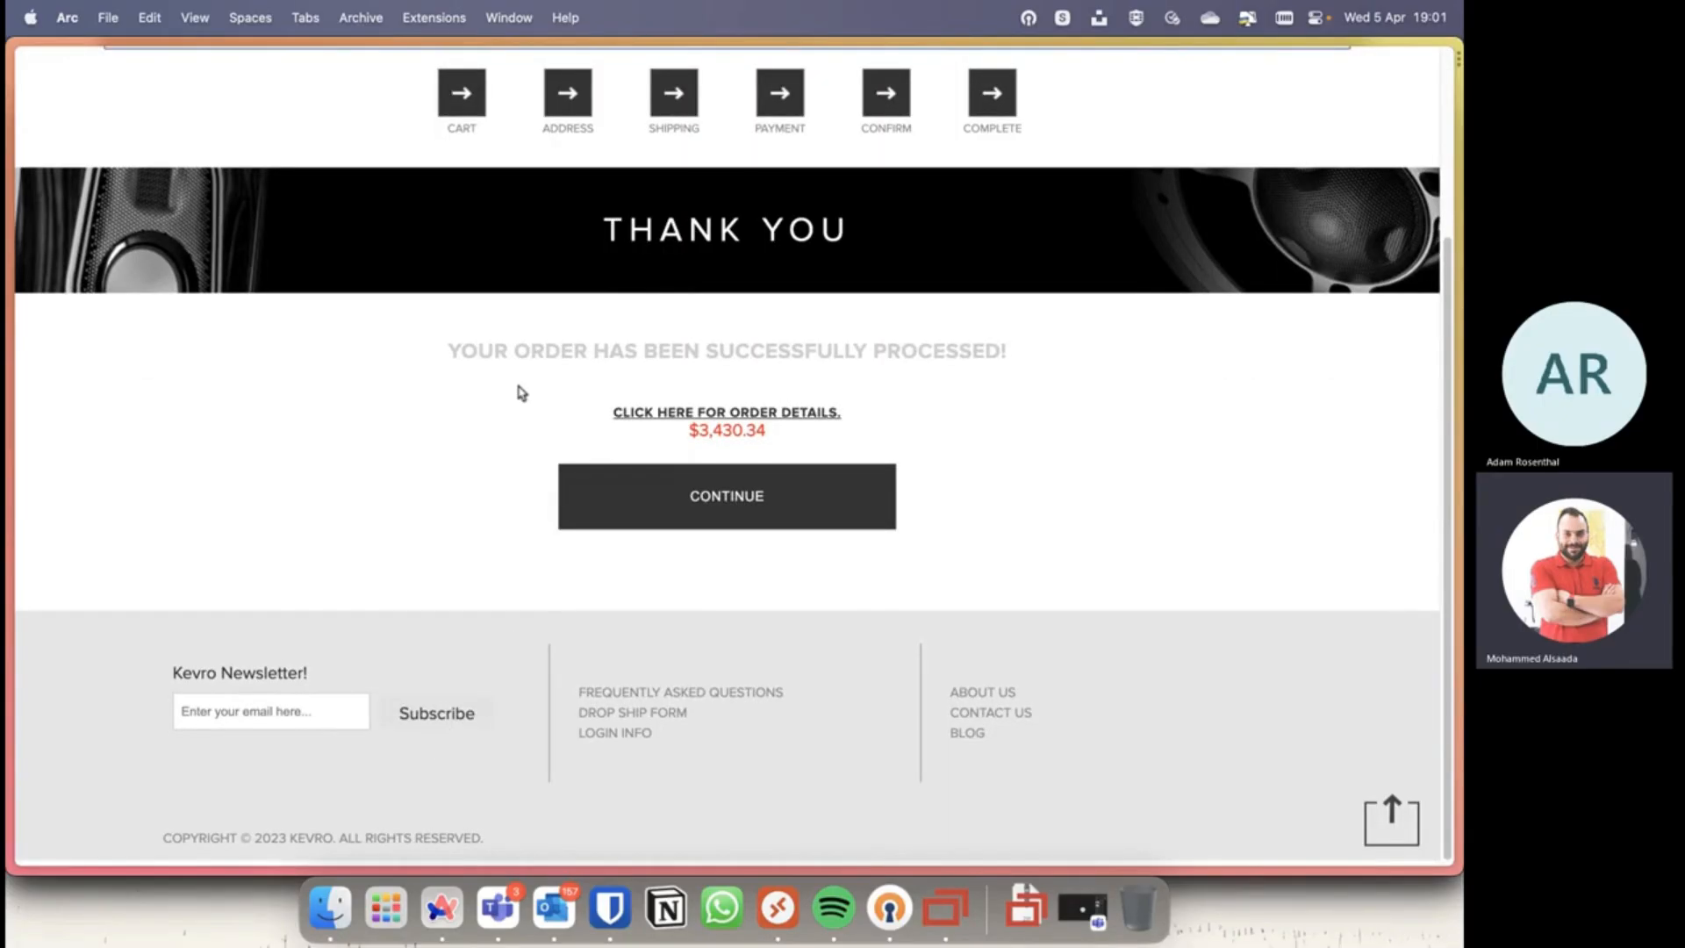
left_click_drag(477, 351, 1018, 354)
left_click(1101, 458)
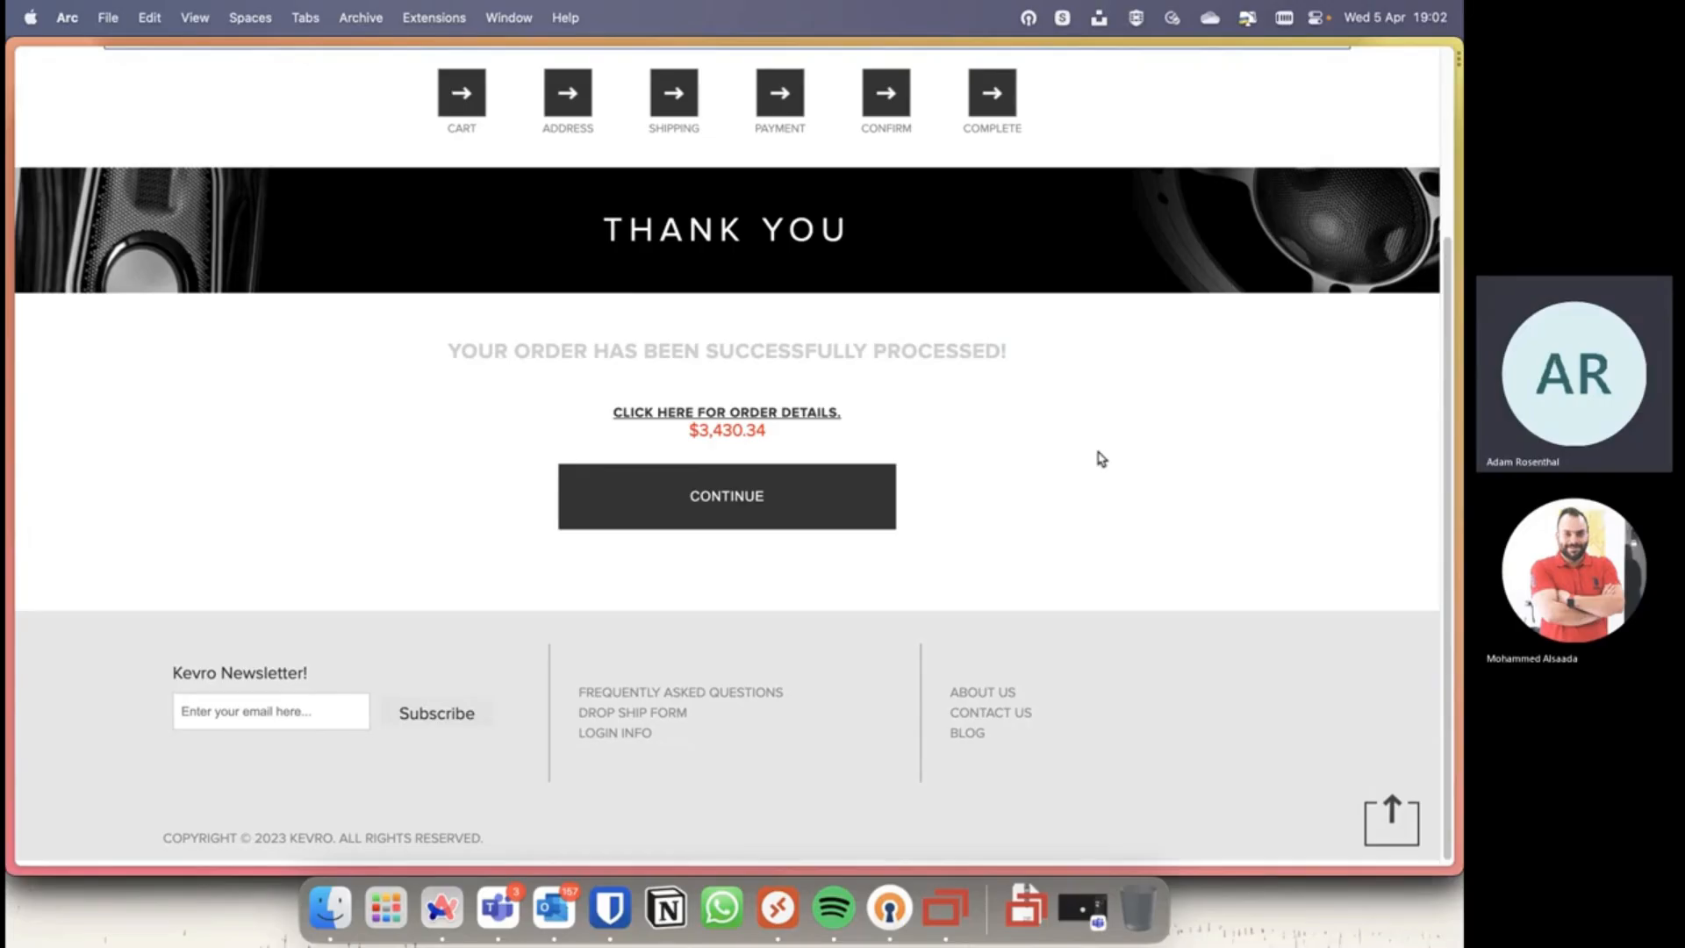
scroll(1101, 458, "up", 3)
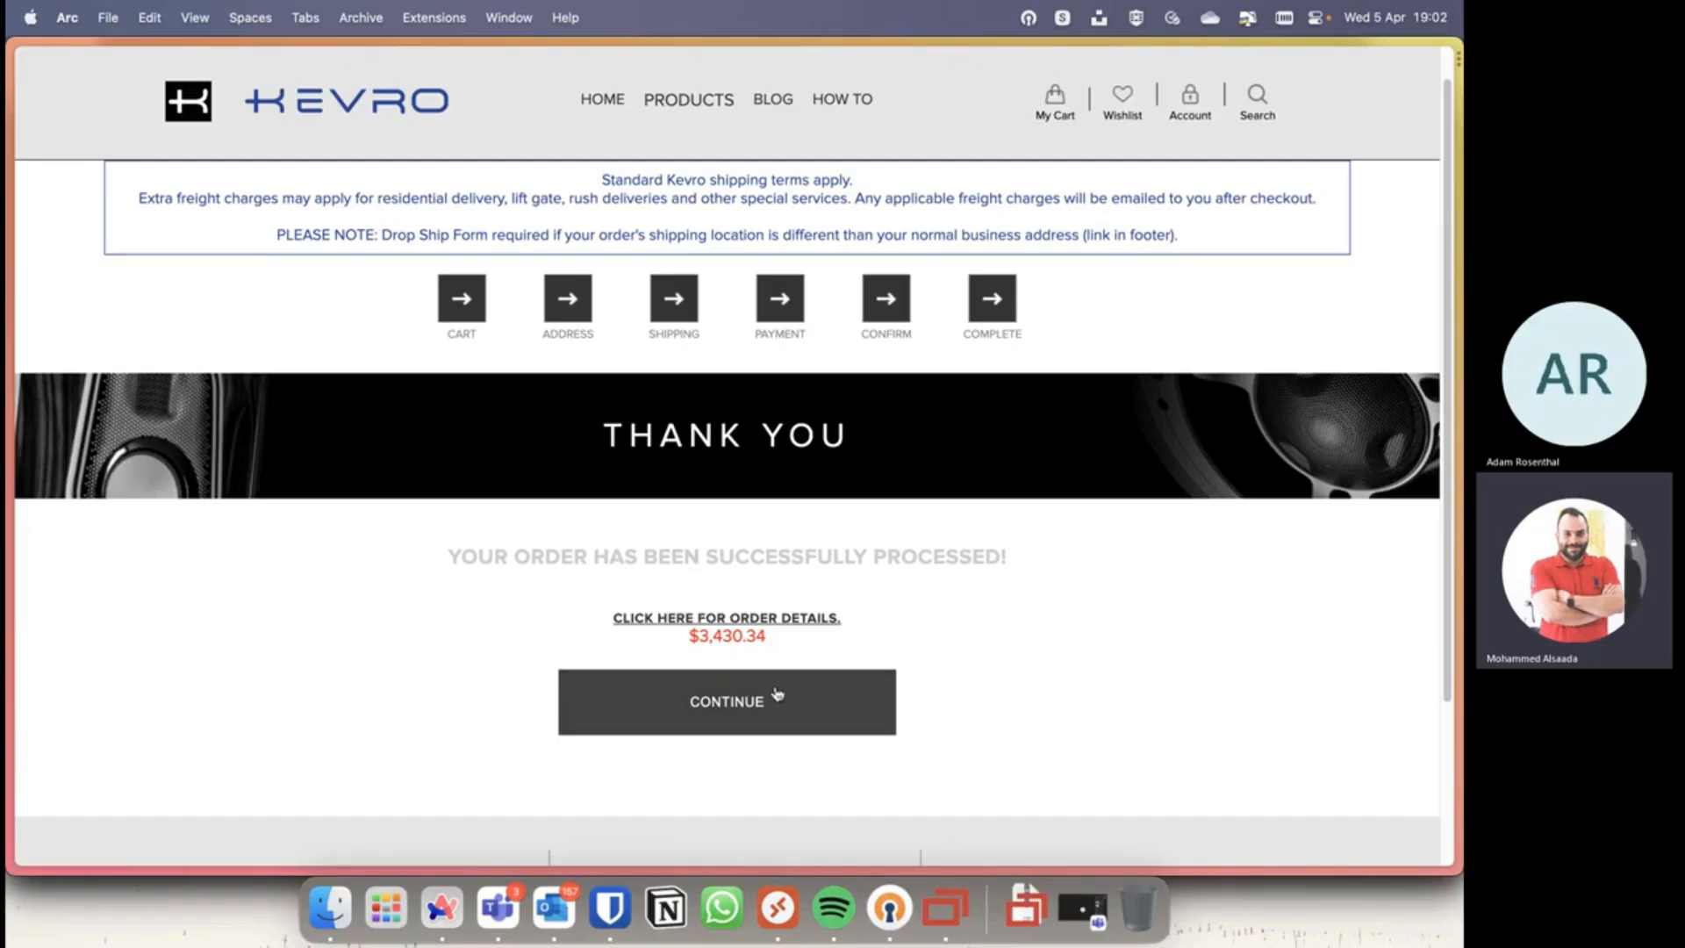
left_click(760, 702)
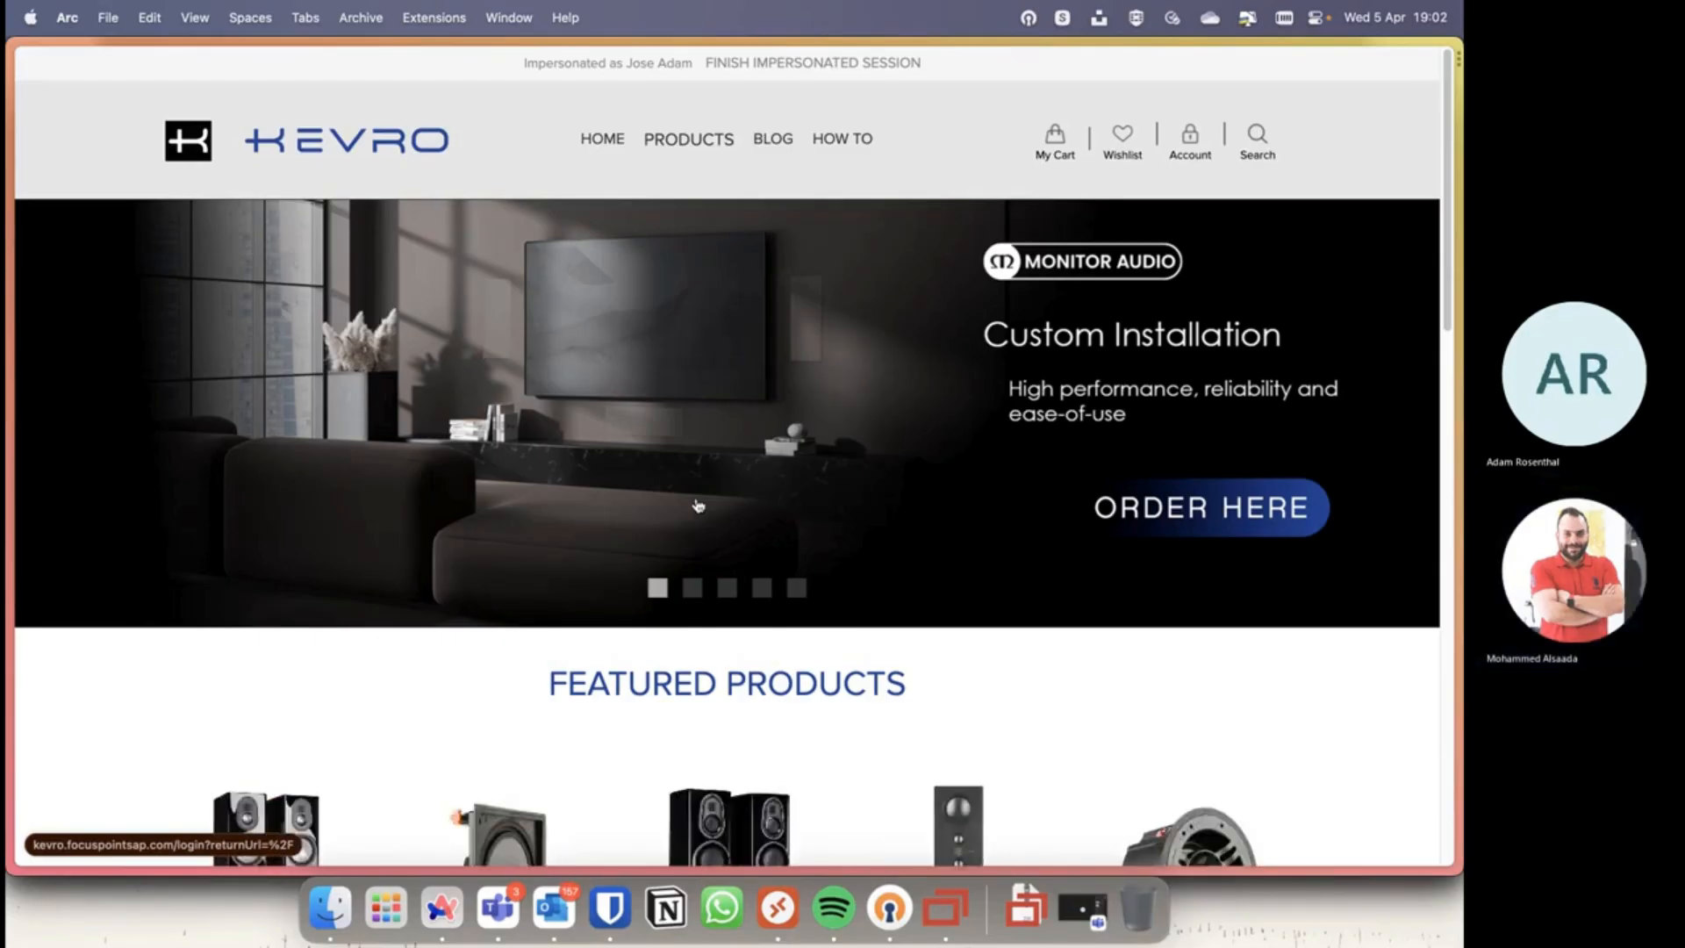
scroll(698, 505, "down", 7)
scroll(772, 526, "up", 7)
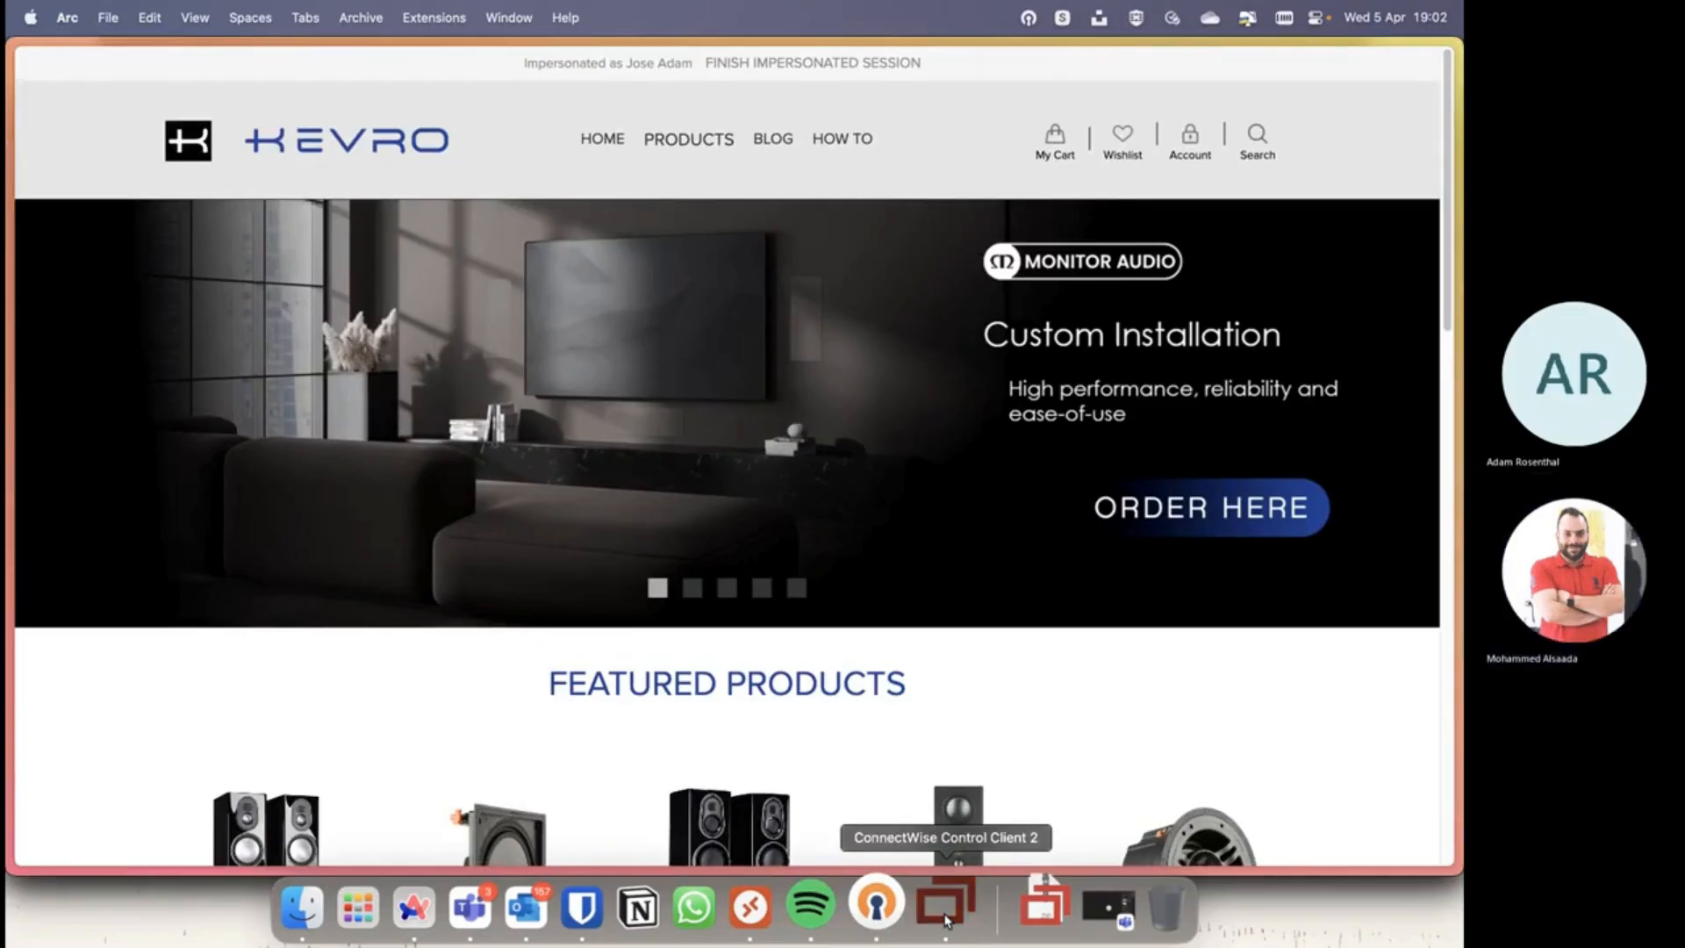
Step: Switch to the ConnectWise Control session running SAP Business One and maximize the Messages/Alerts Overview
left_click(946, 920)
left_click_drag(963, 301, 693, 319)
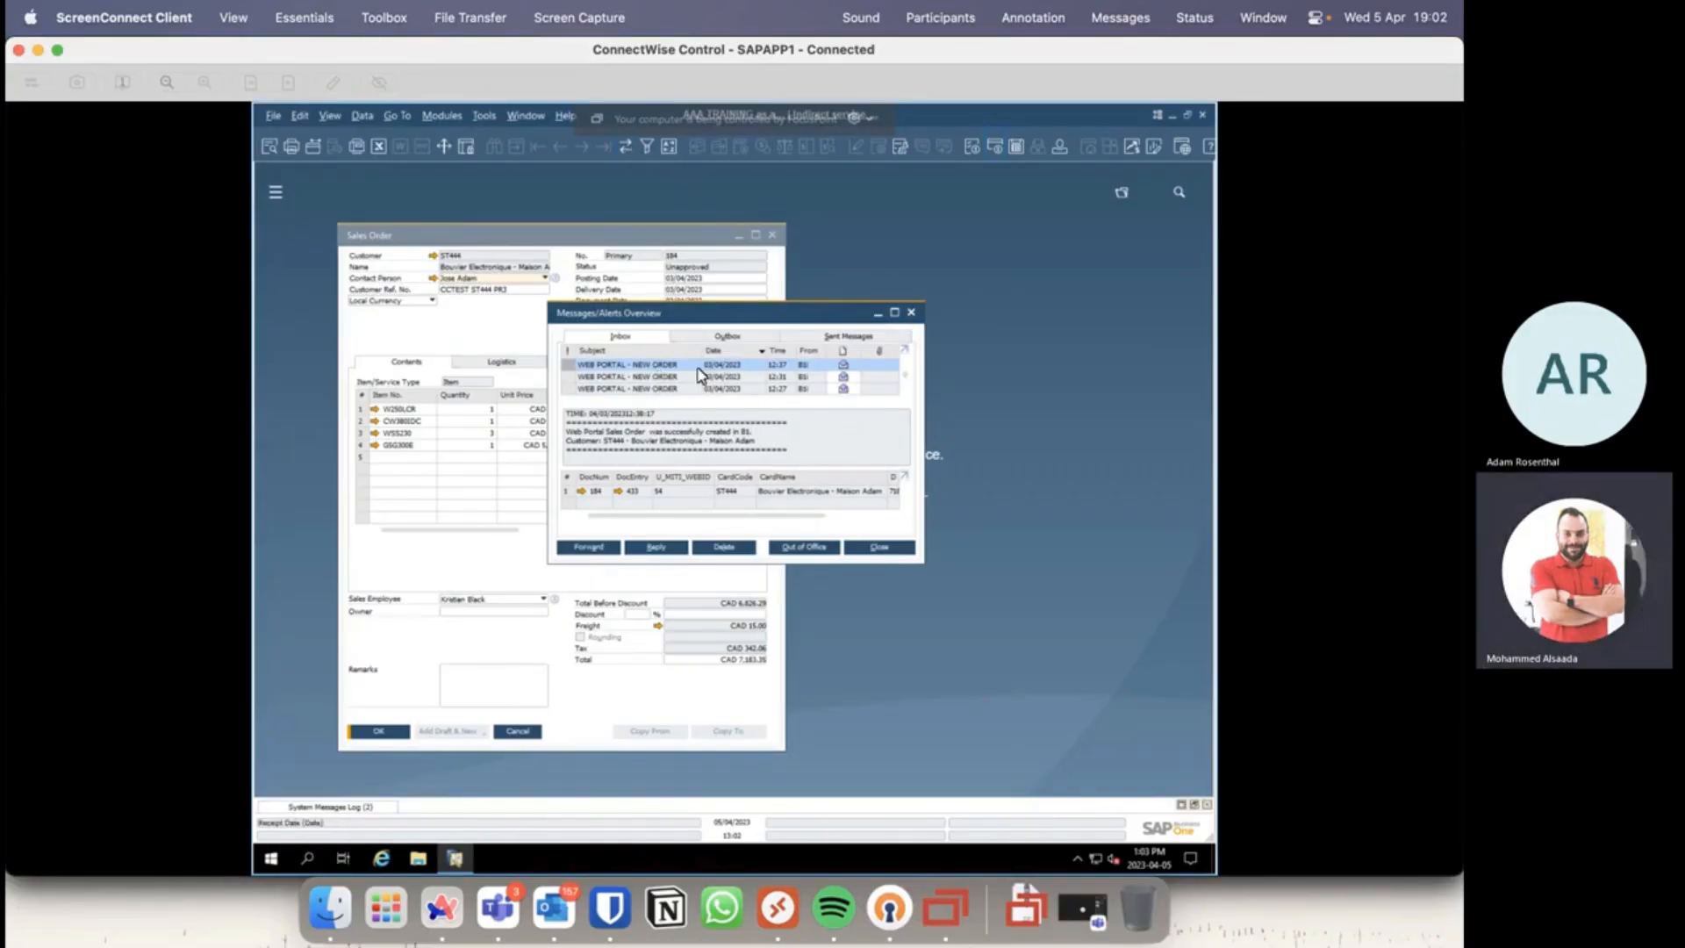
left_click(895, 313)
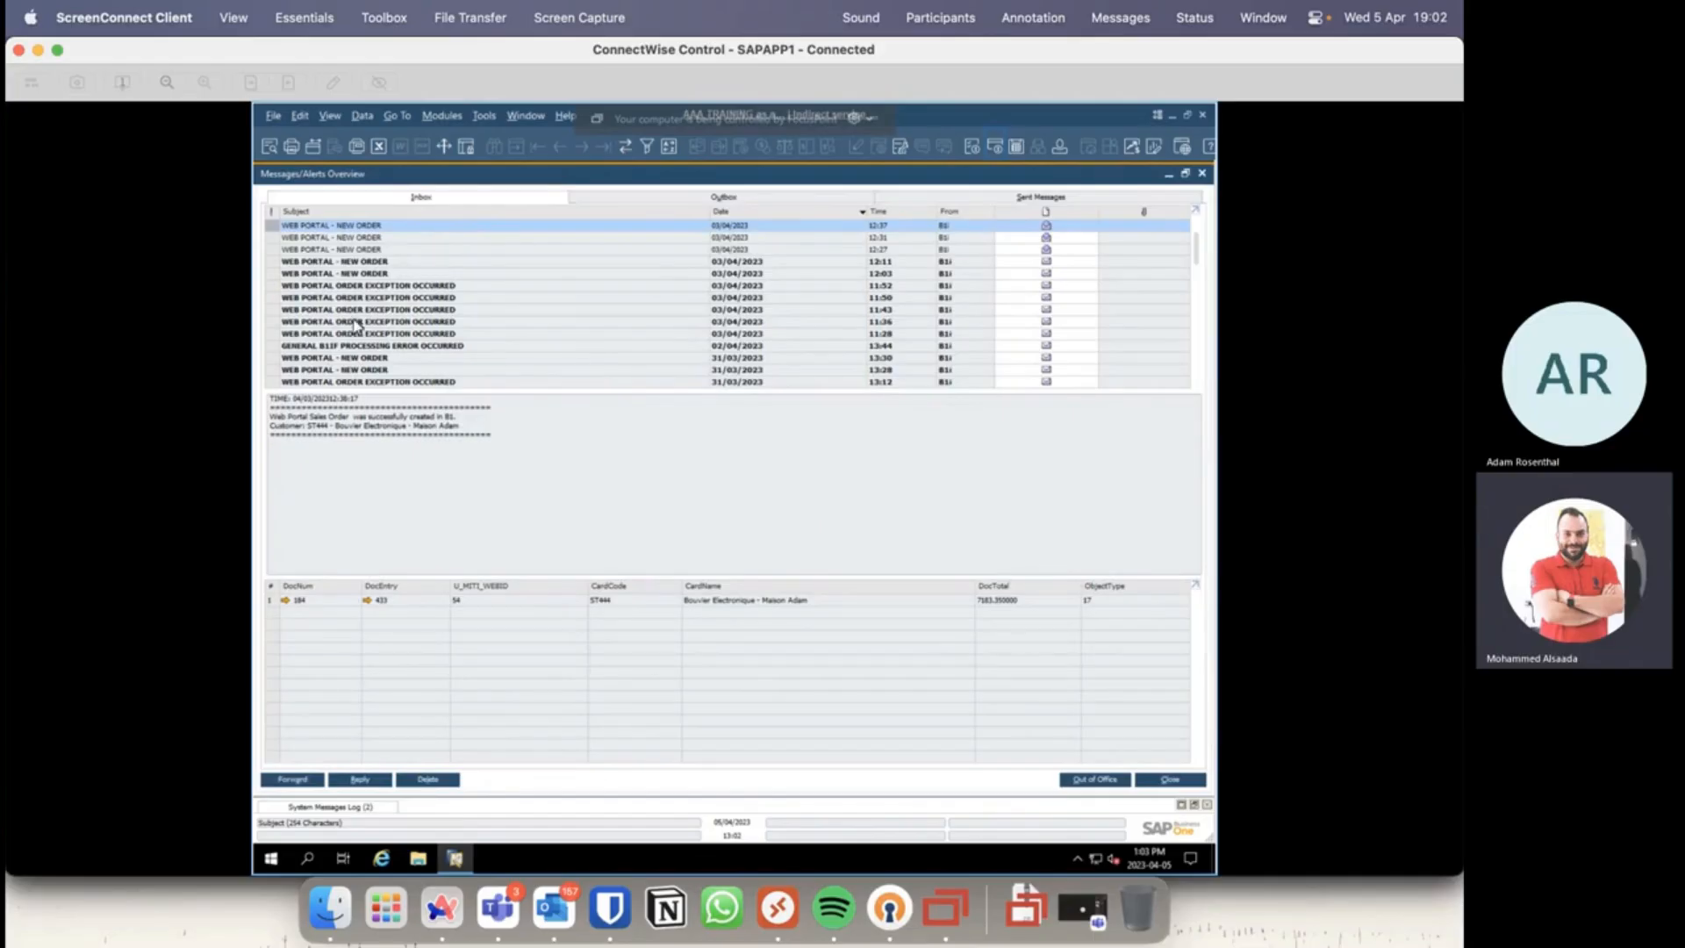
Step: Select the 12:31 web portal new-order alert and open the Sound Hounds sales order linked to it
left_click(377, 238)
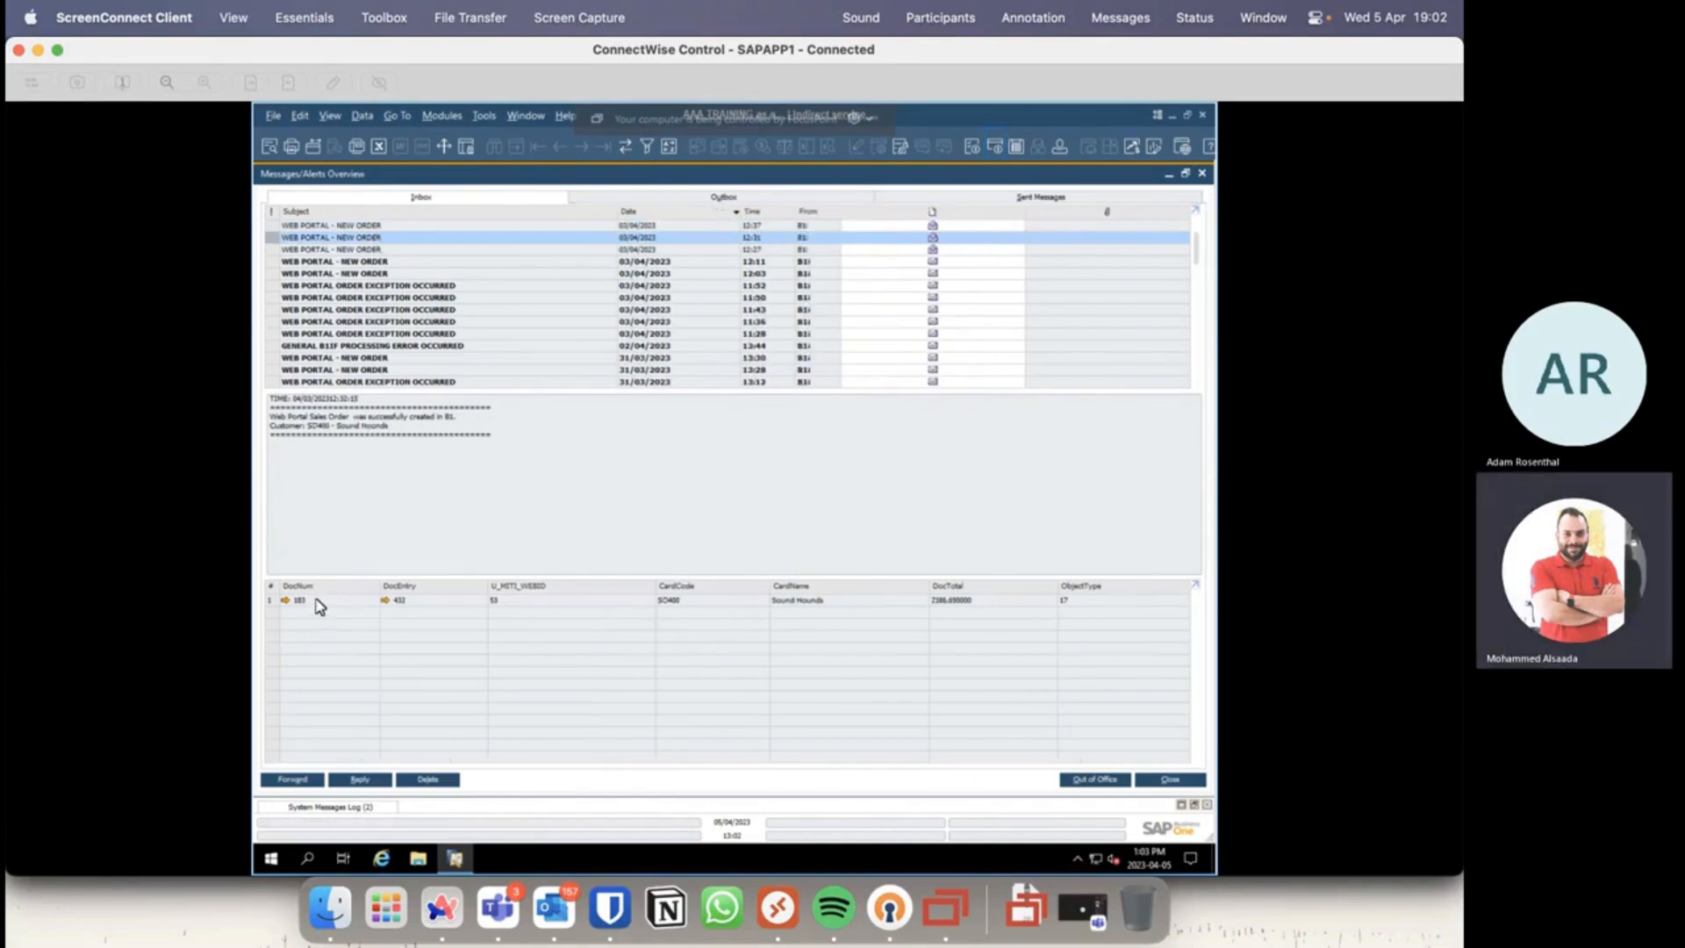
left_click(318, 602)
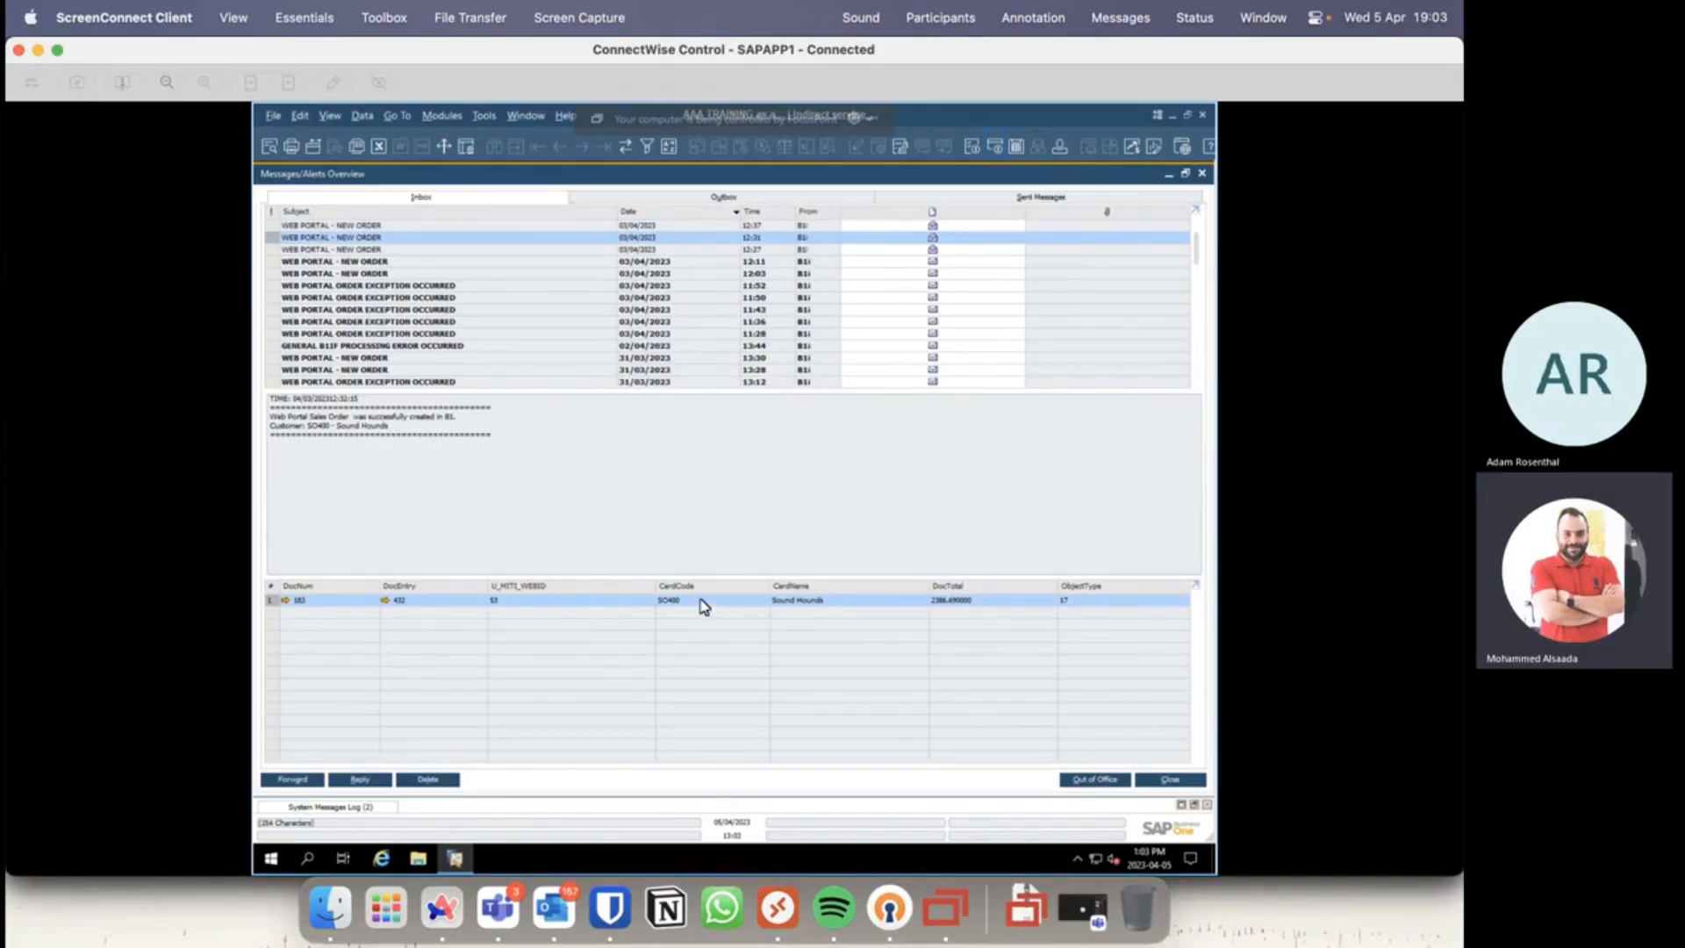
left_click(285, 601)
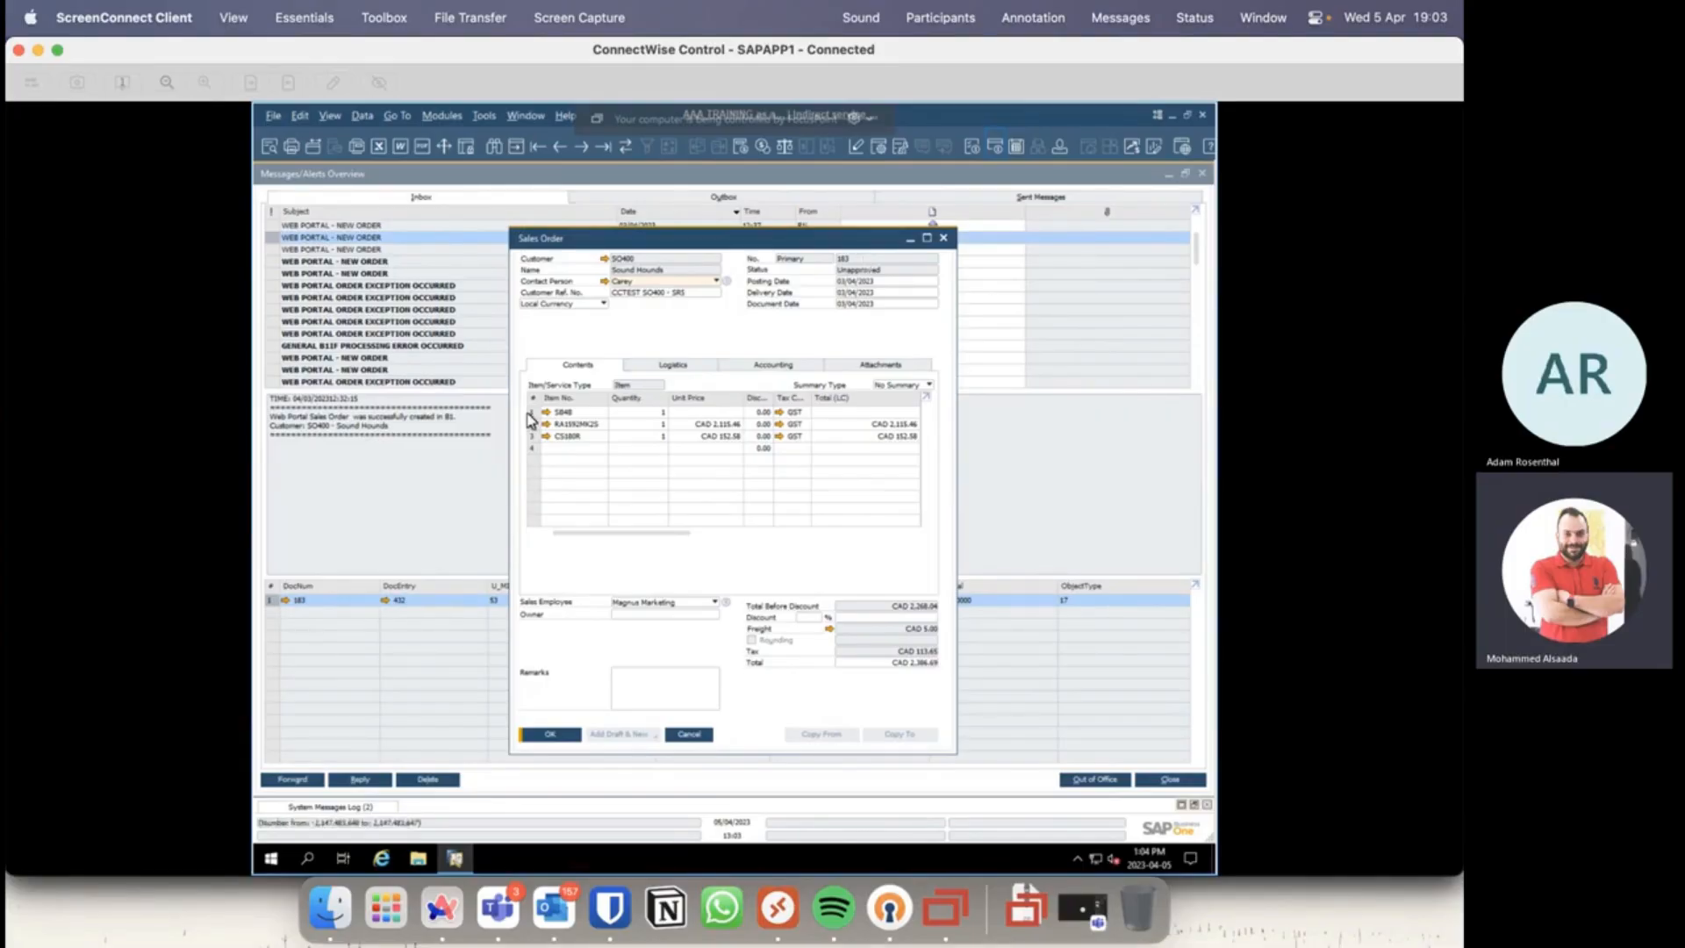
Step: Show the Sound Hounds sales order's user-defined fields, check its Web Order field and close the order
left_click(331, 116)
left_click(354, 141)
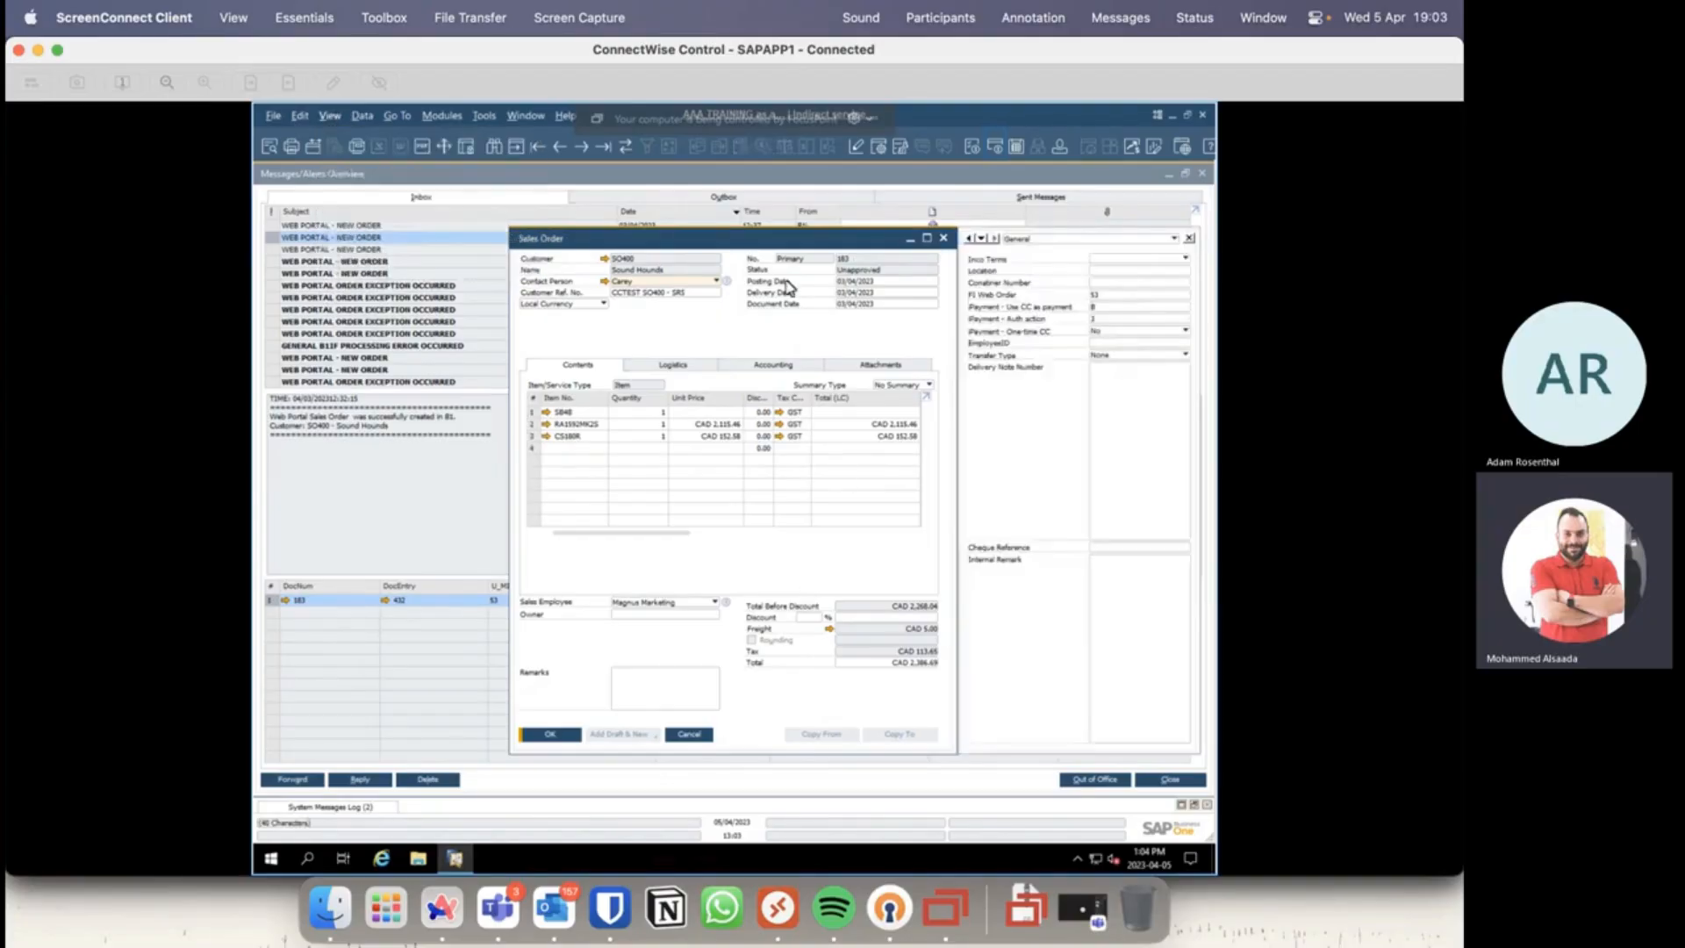
left_click_drag(664, 249, 483, 248)
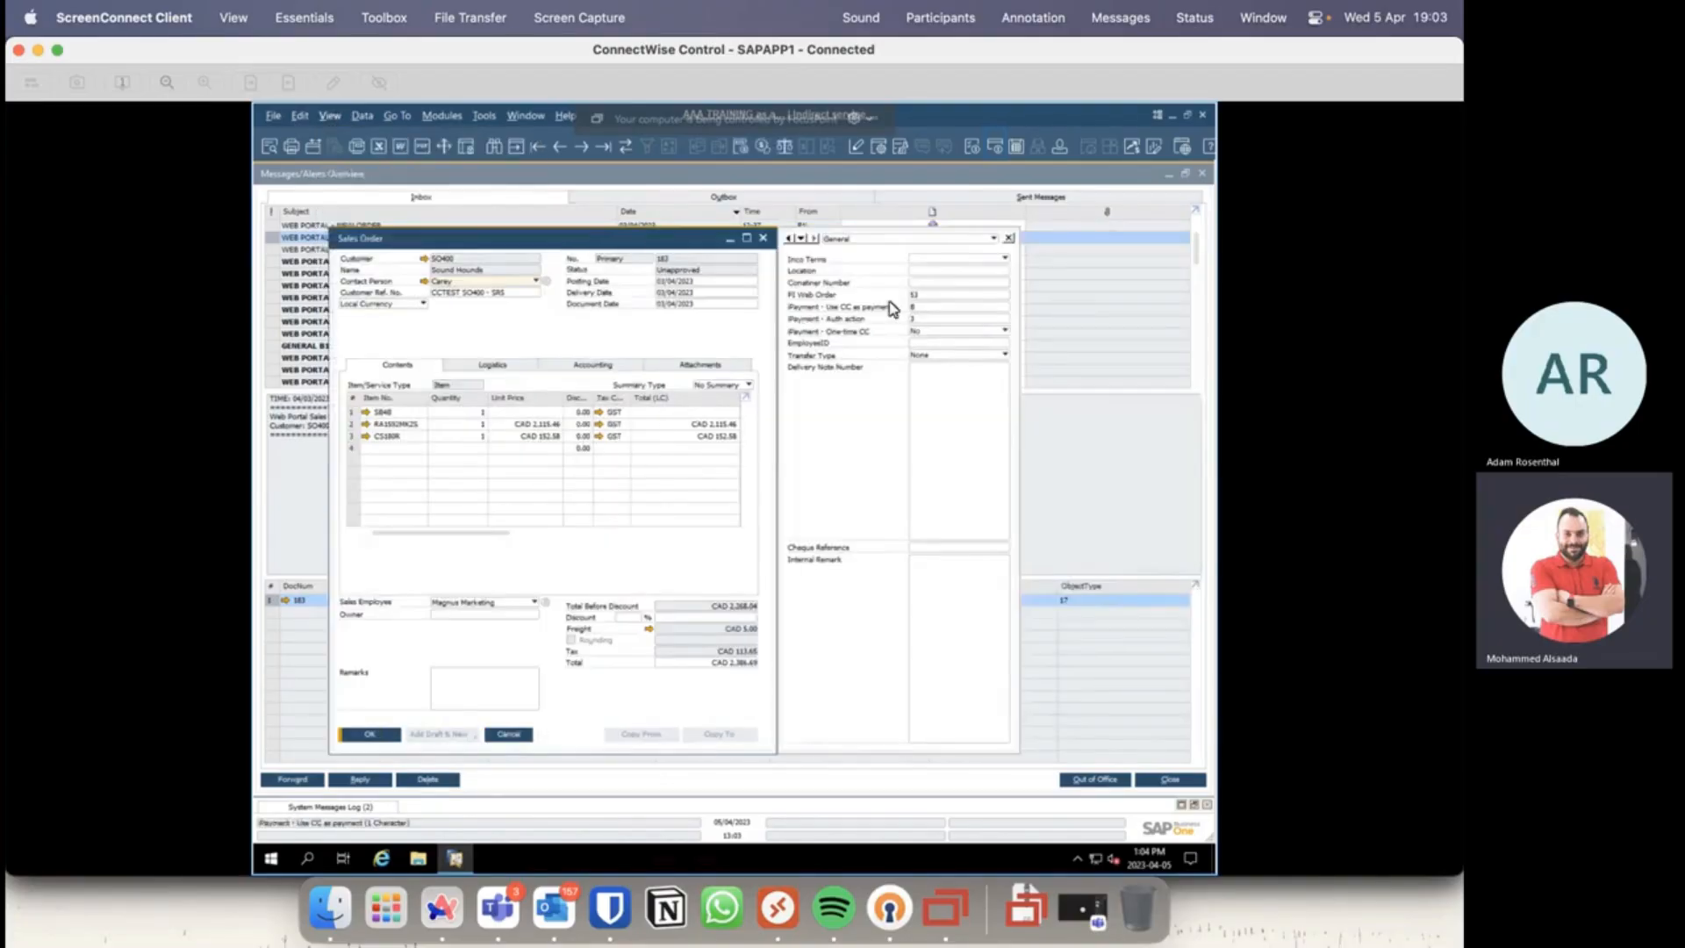
double_click(918, 295)
left_click(945, 295)
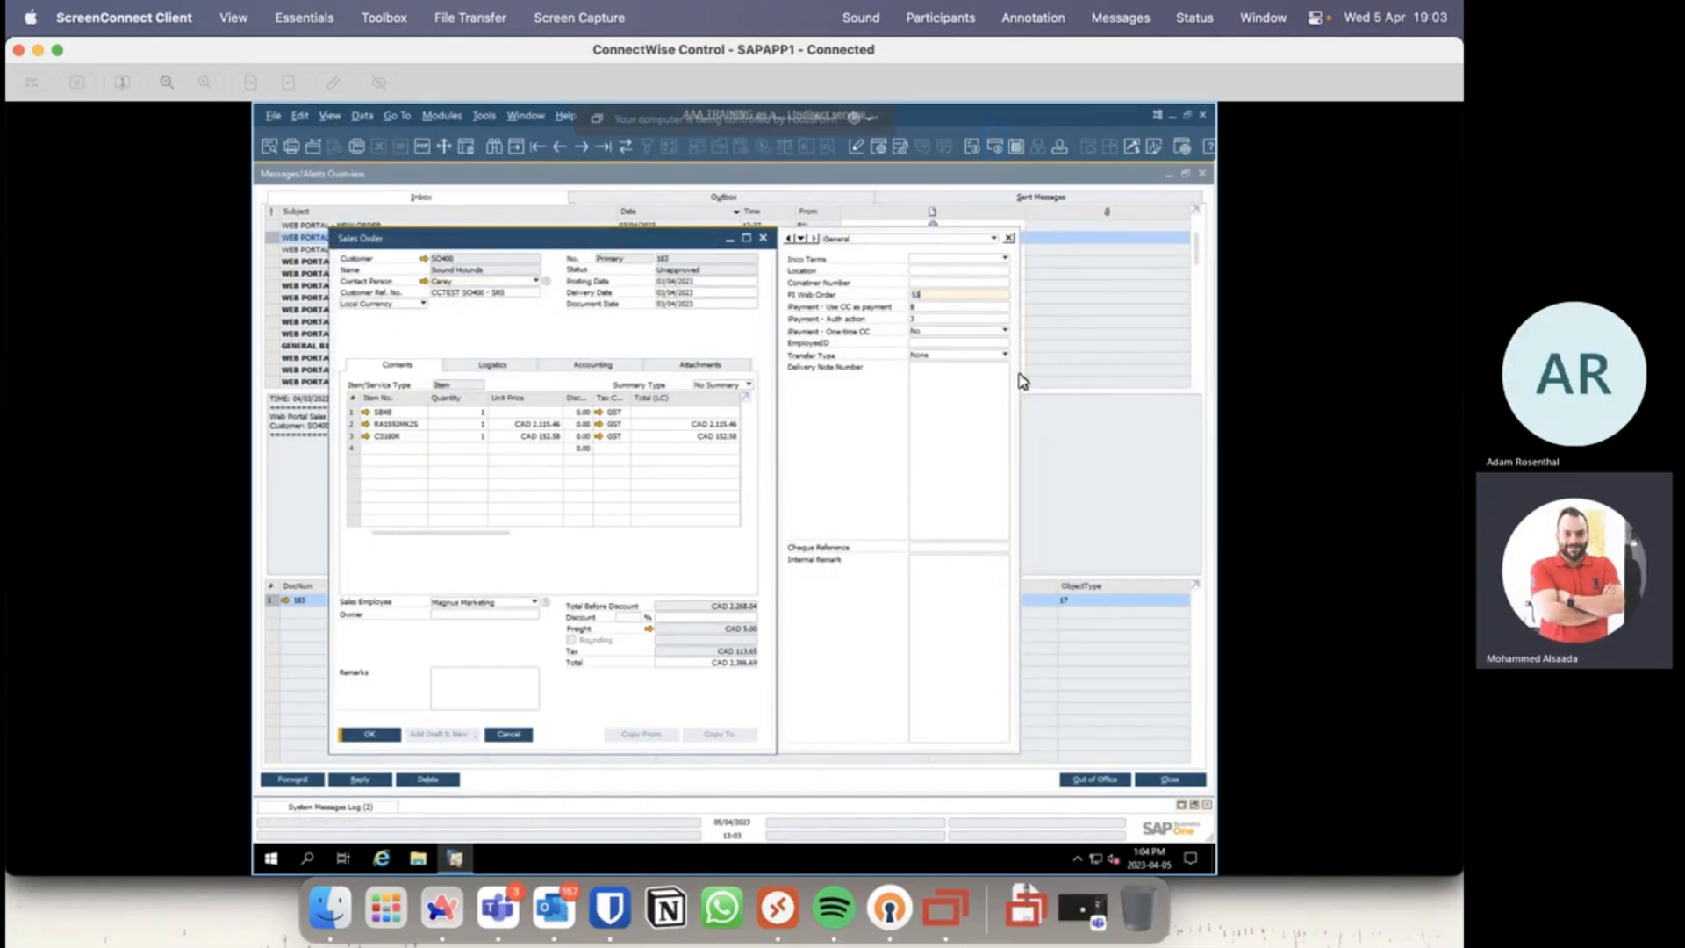
left_click(762, 238)
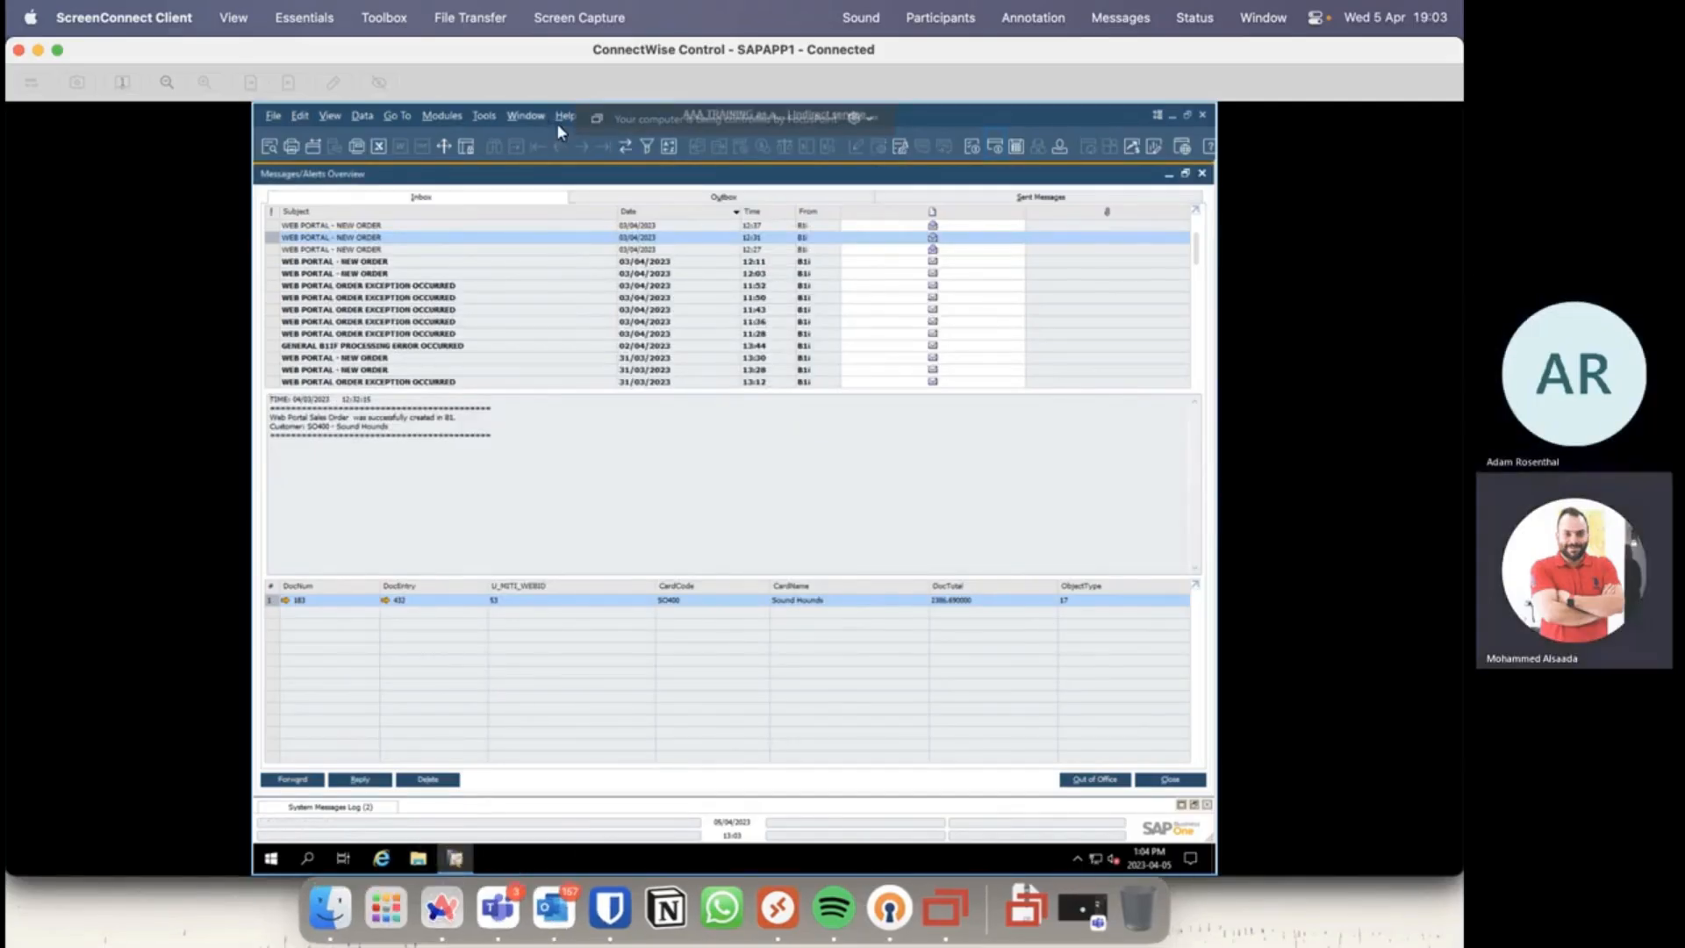
Step: Bring the open Bouvier Electronique - Maison Adam sales order to the front and move its window over the alerts overview
left_click(530, 115)
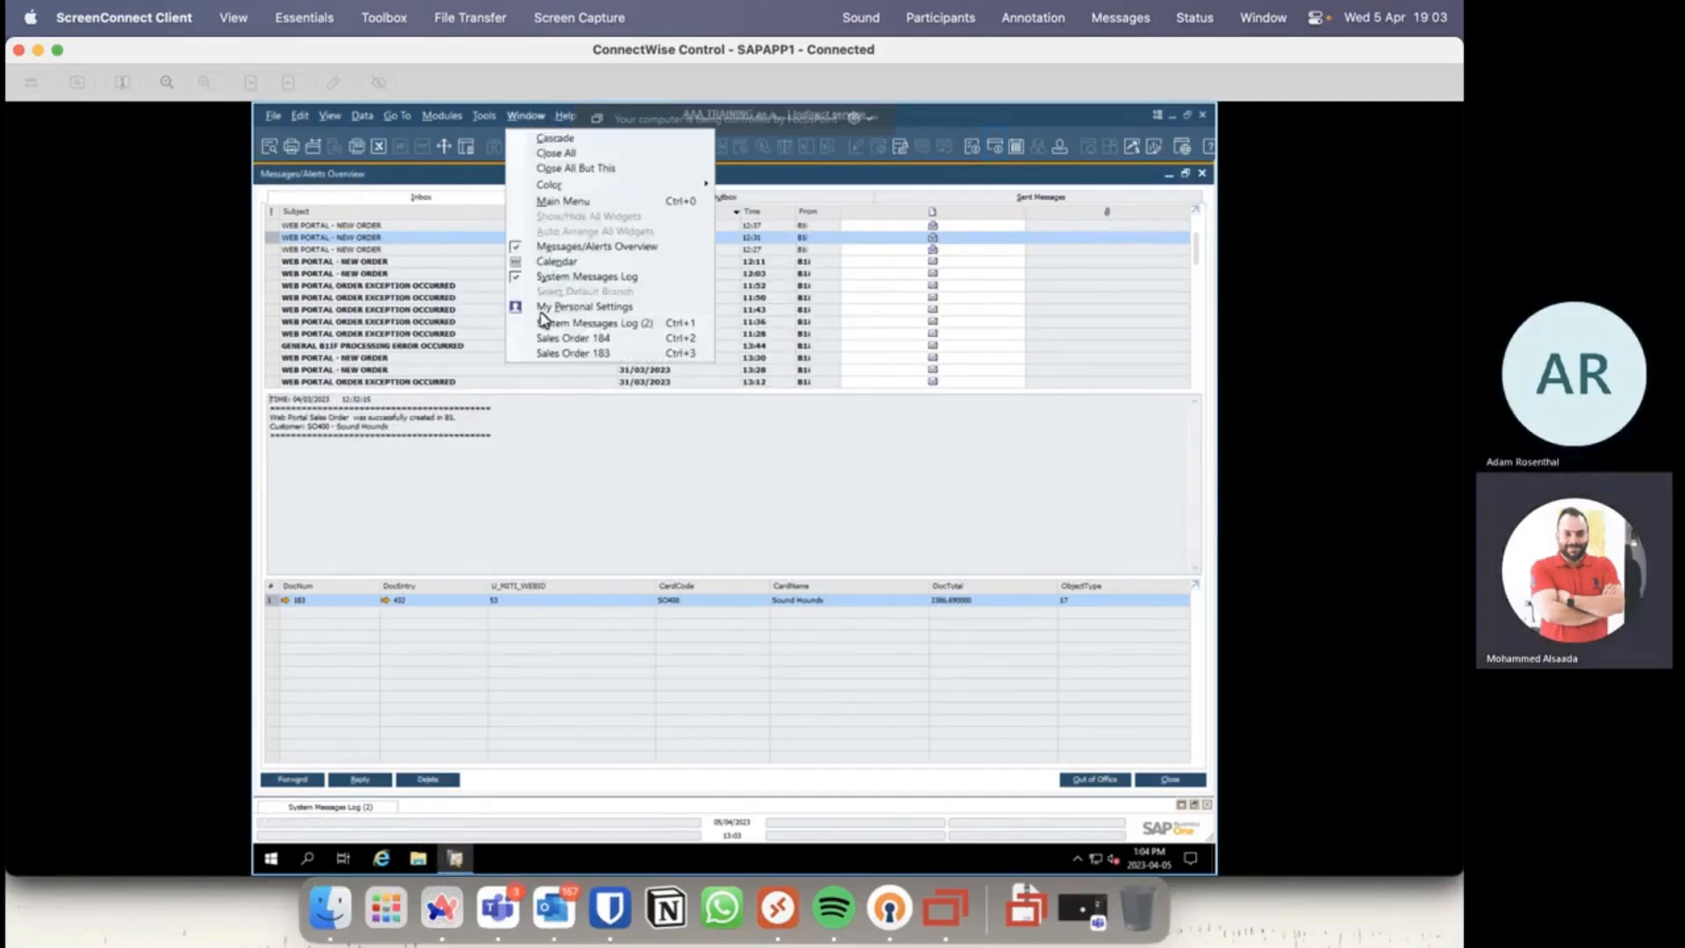
left_click(601, 341)
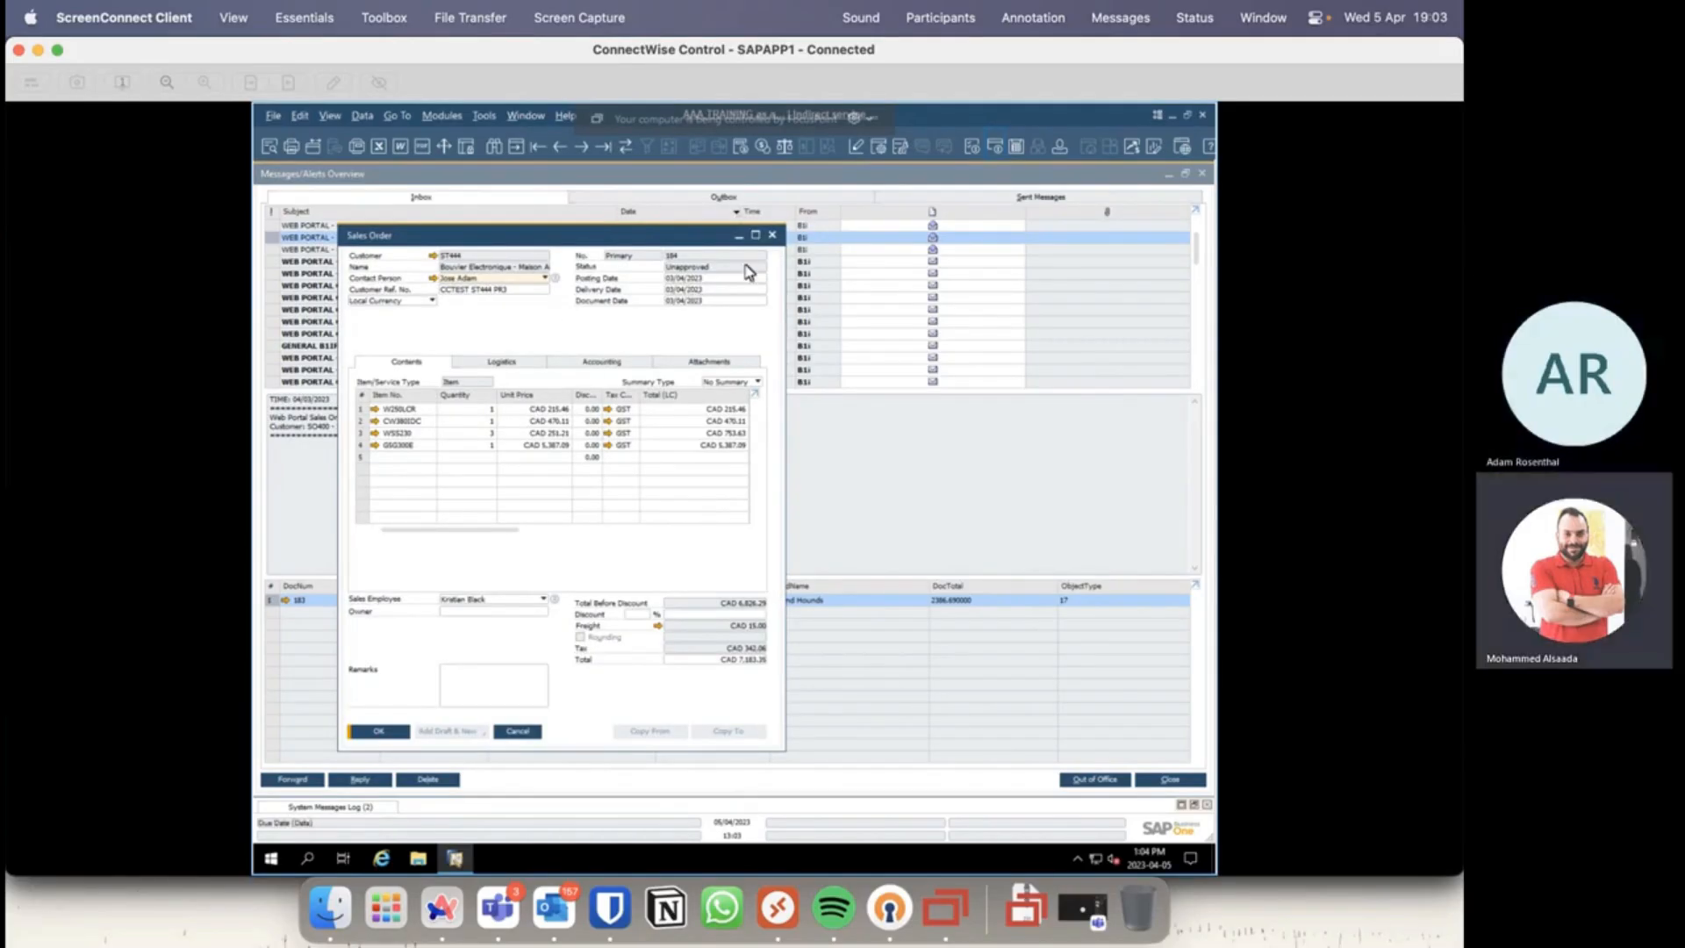
left_click_drag(568, 246, 744, 246)
Step: View the Relationship Map of the Bouvier Electronique - Maison Adam sales order, then close the map and the order
right_click(662, 341)
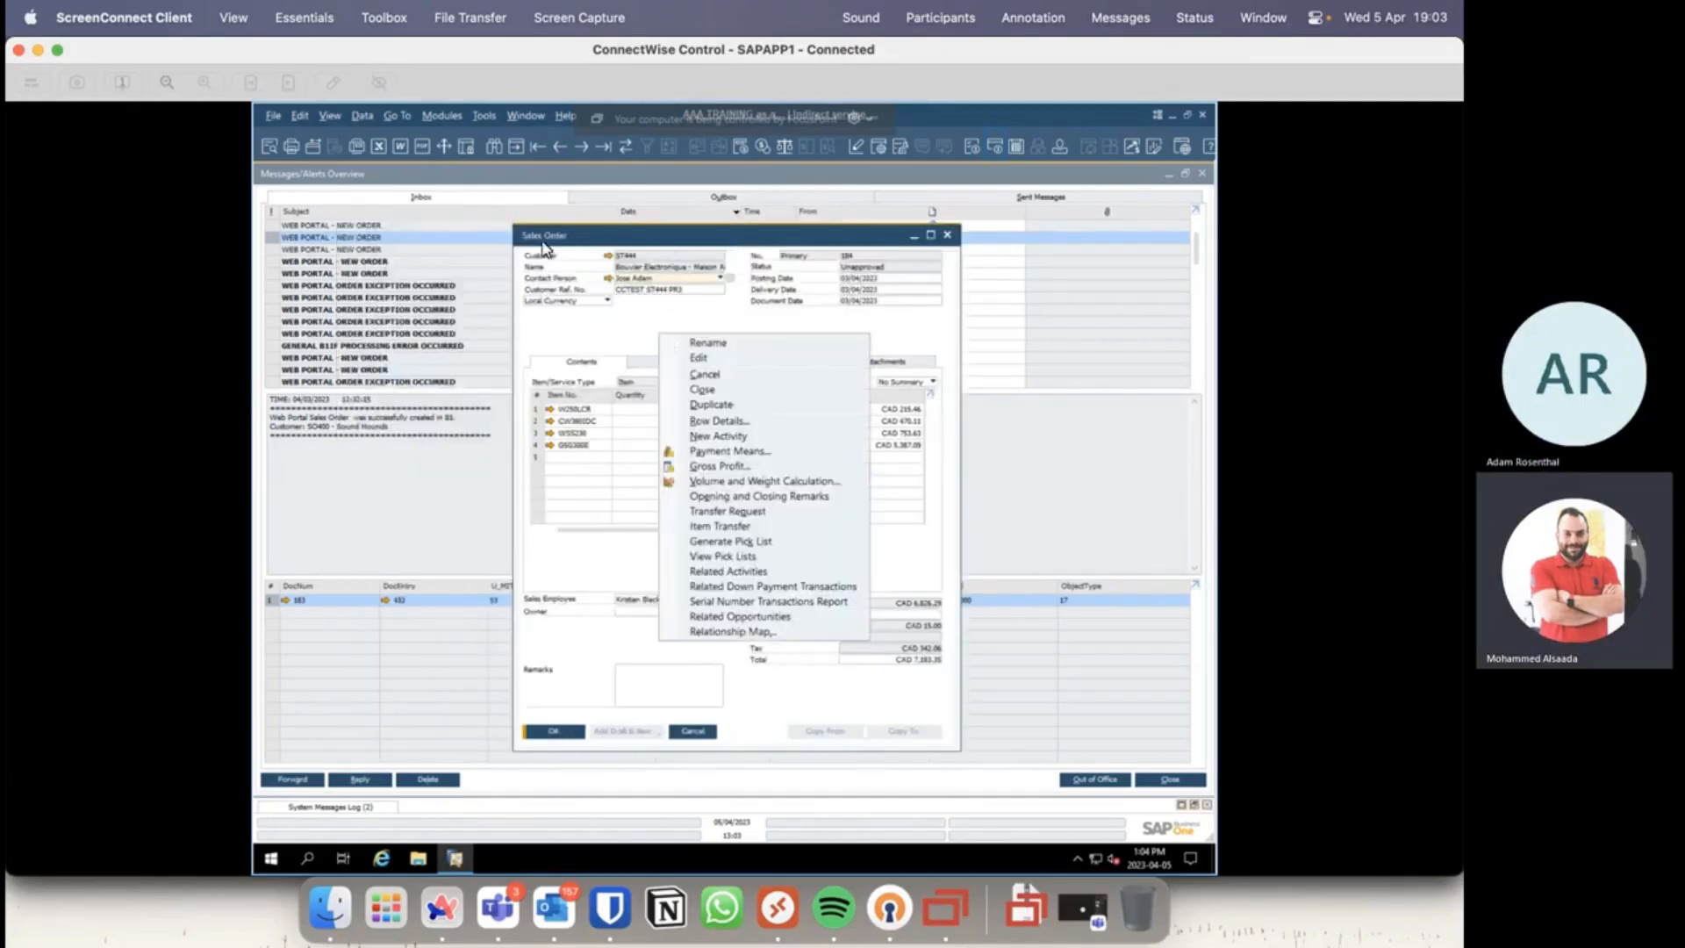
left_click(768, 632)
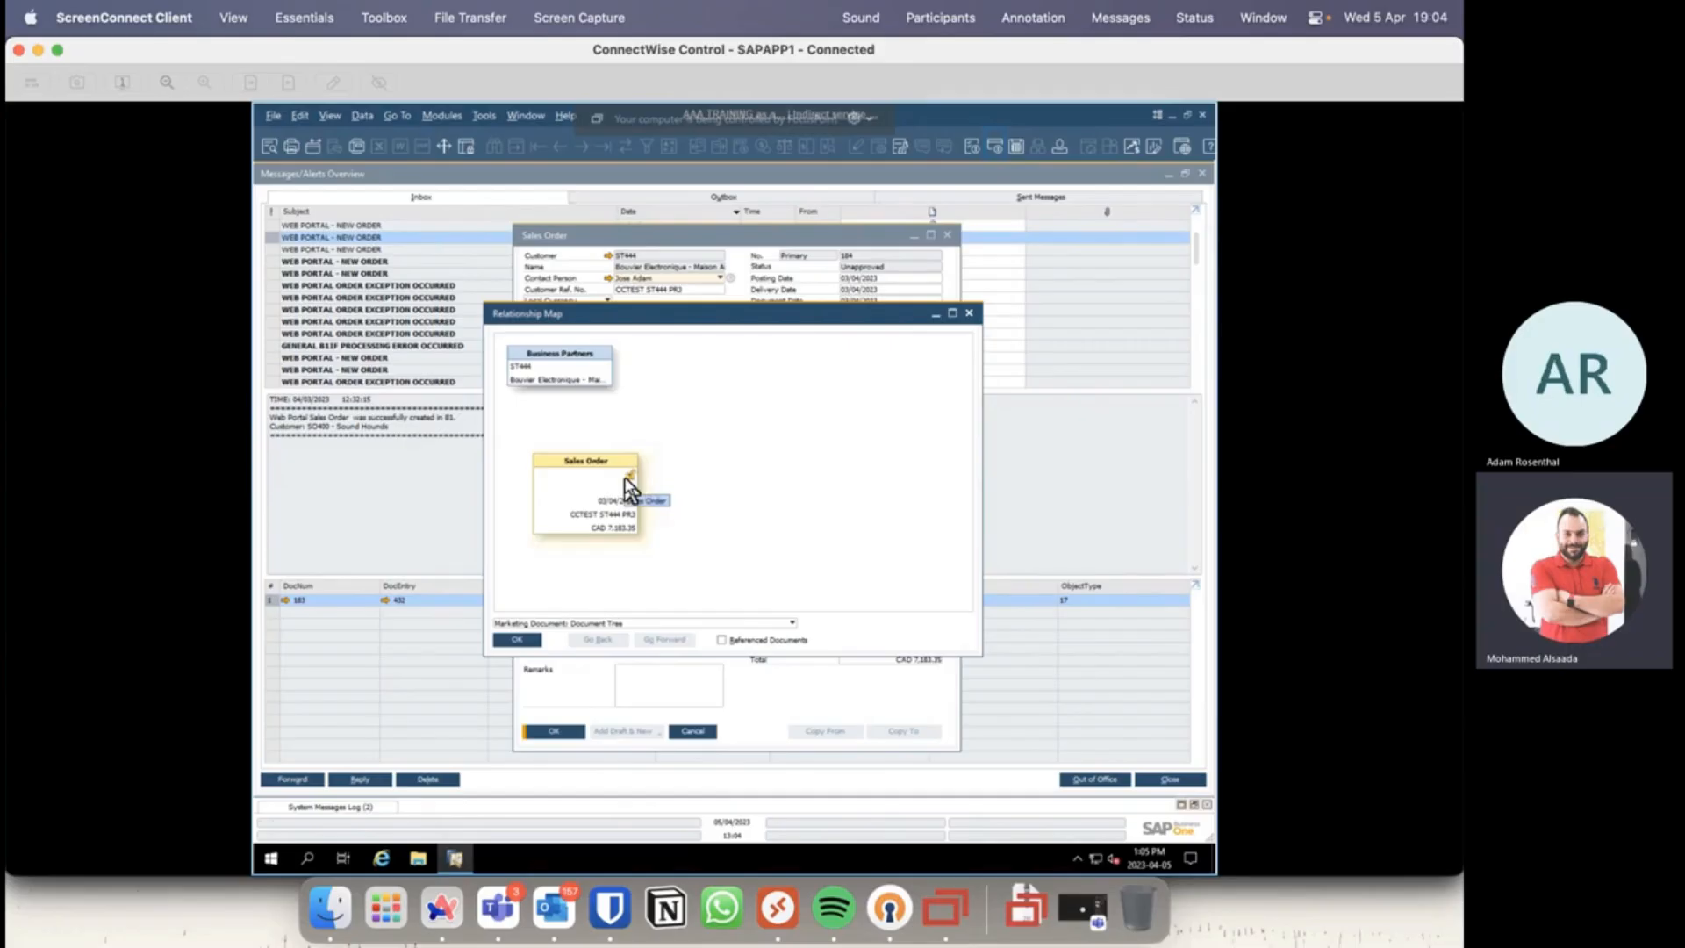
left_click(968, 313)
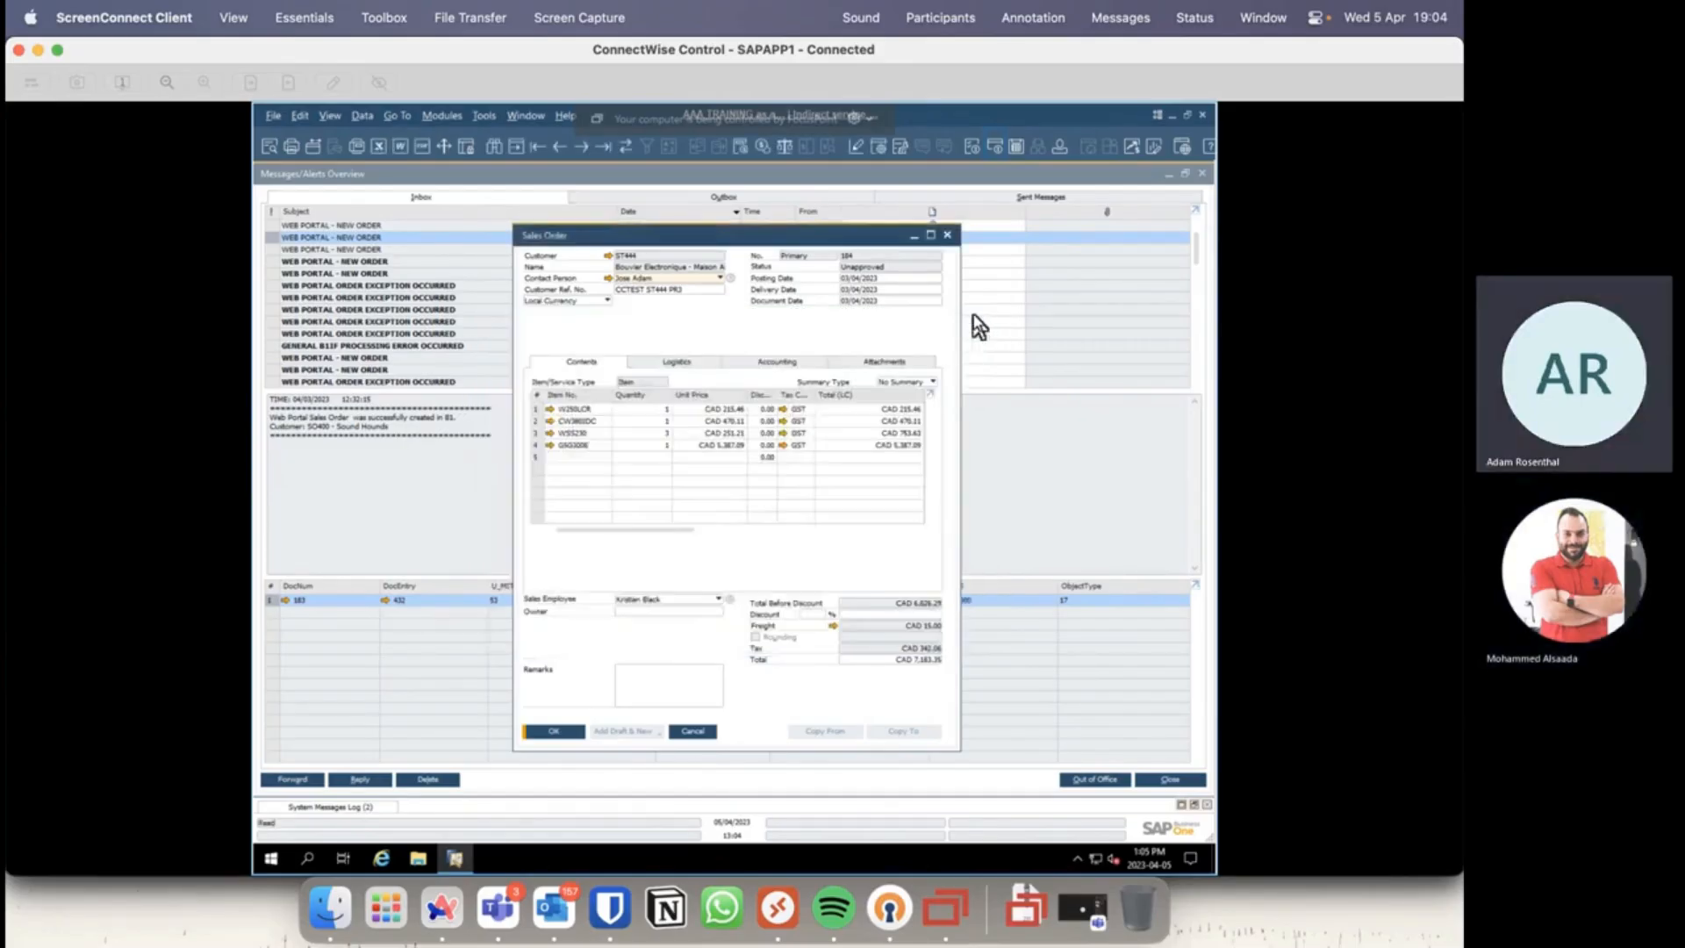
left_click(947, 235)
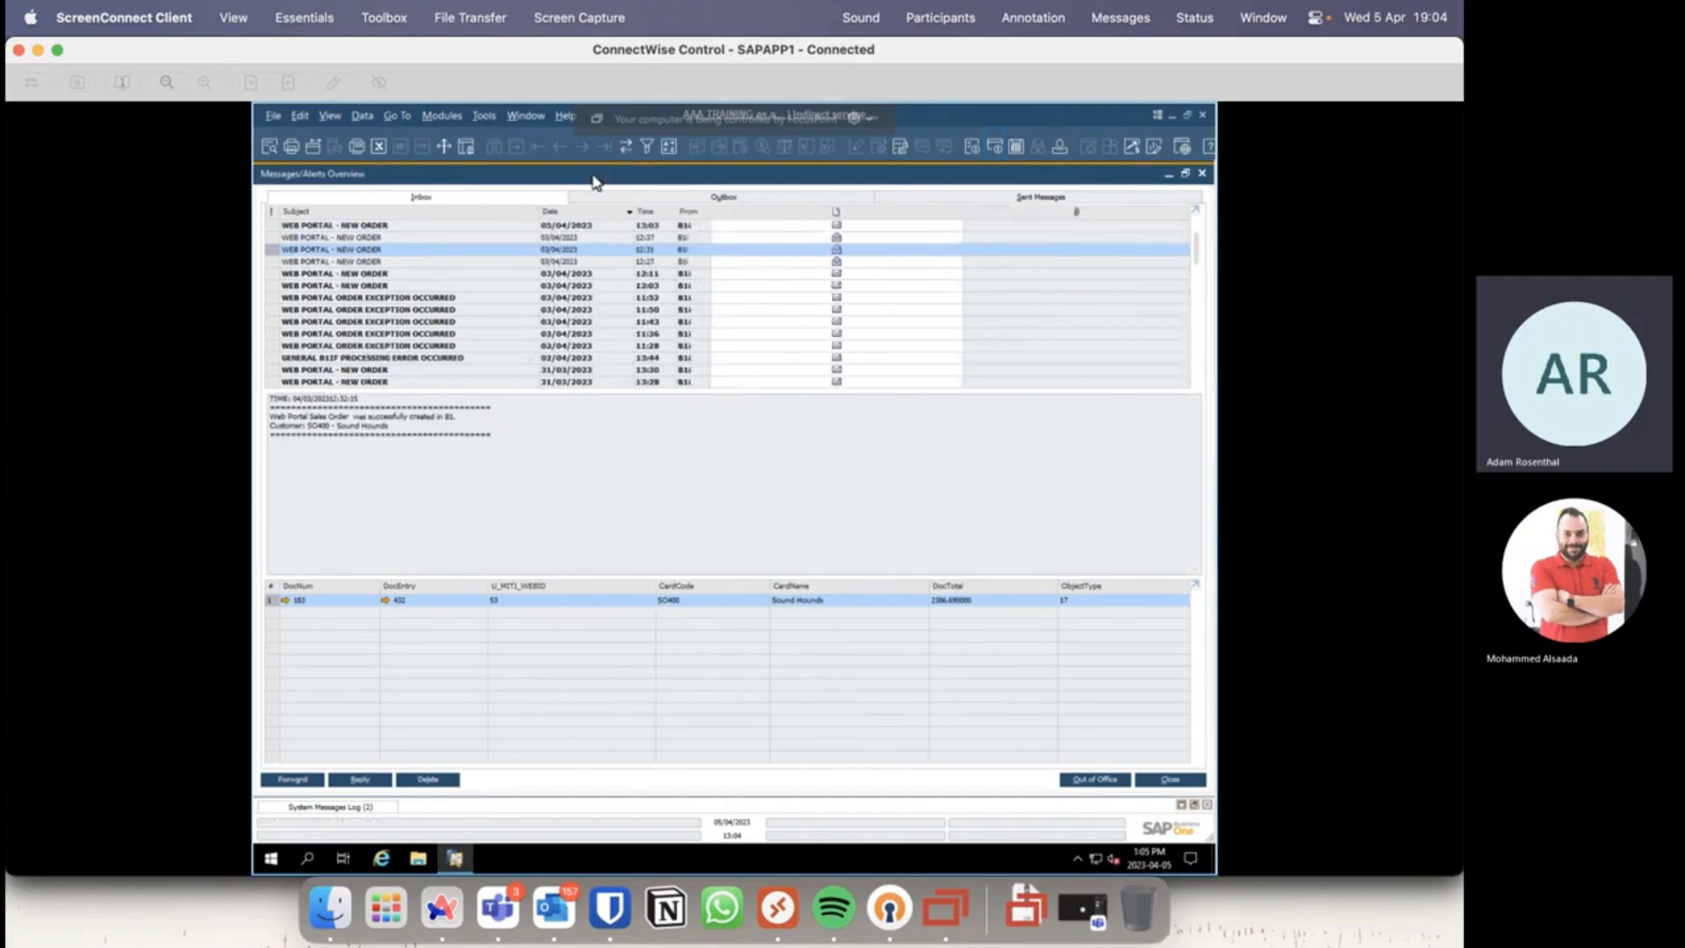
Step: Open the sales order linked to the newest web portal new-order alert and inspect its customer reference and user-defined fields
left_click(390, 226)
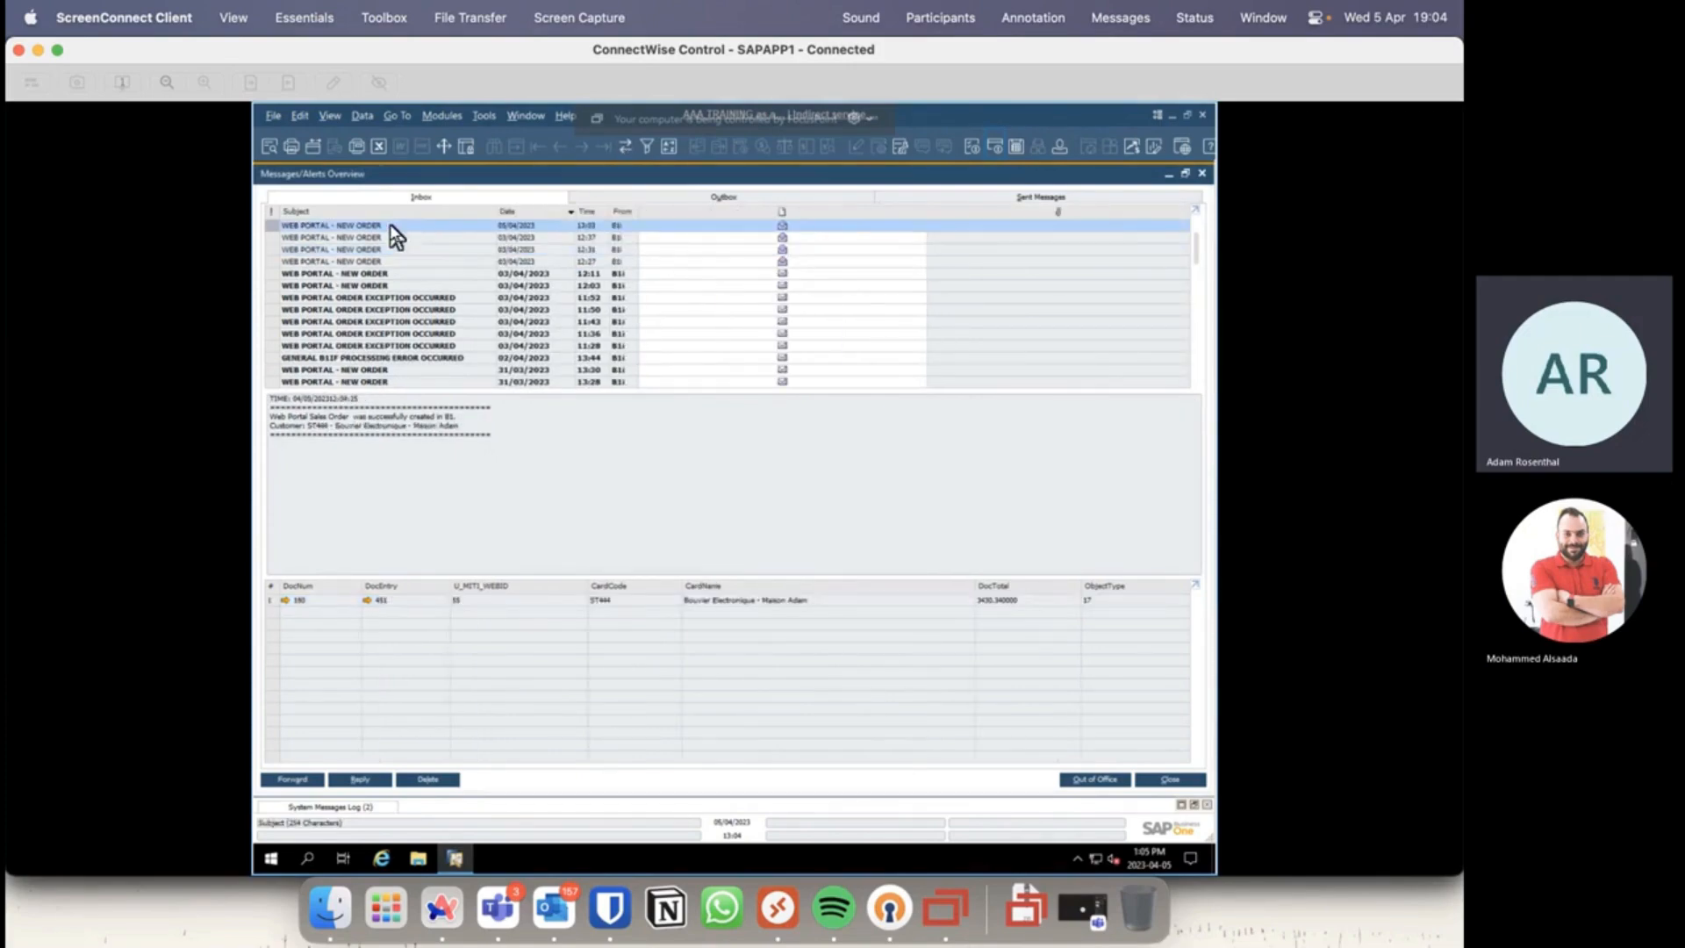
left_click(285, 600)
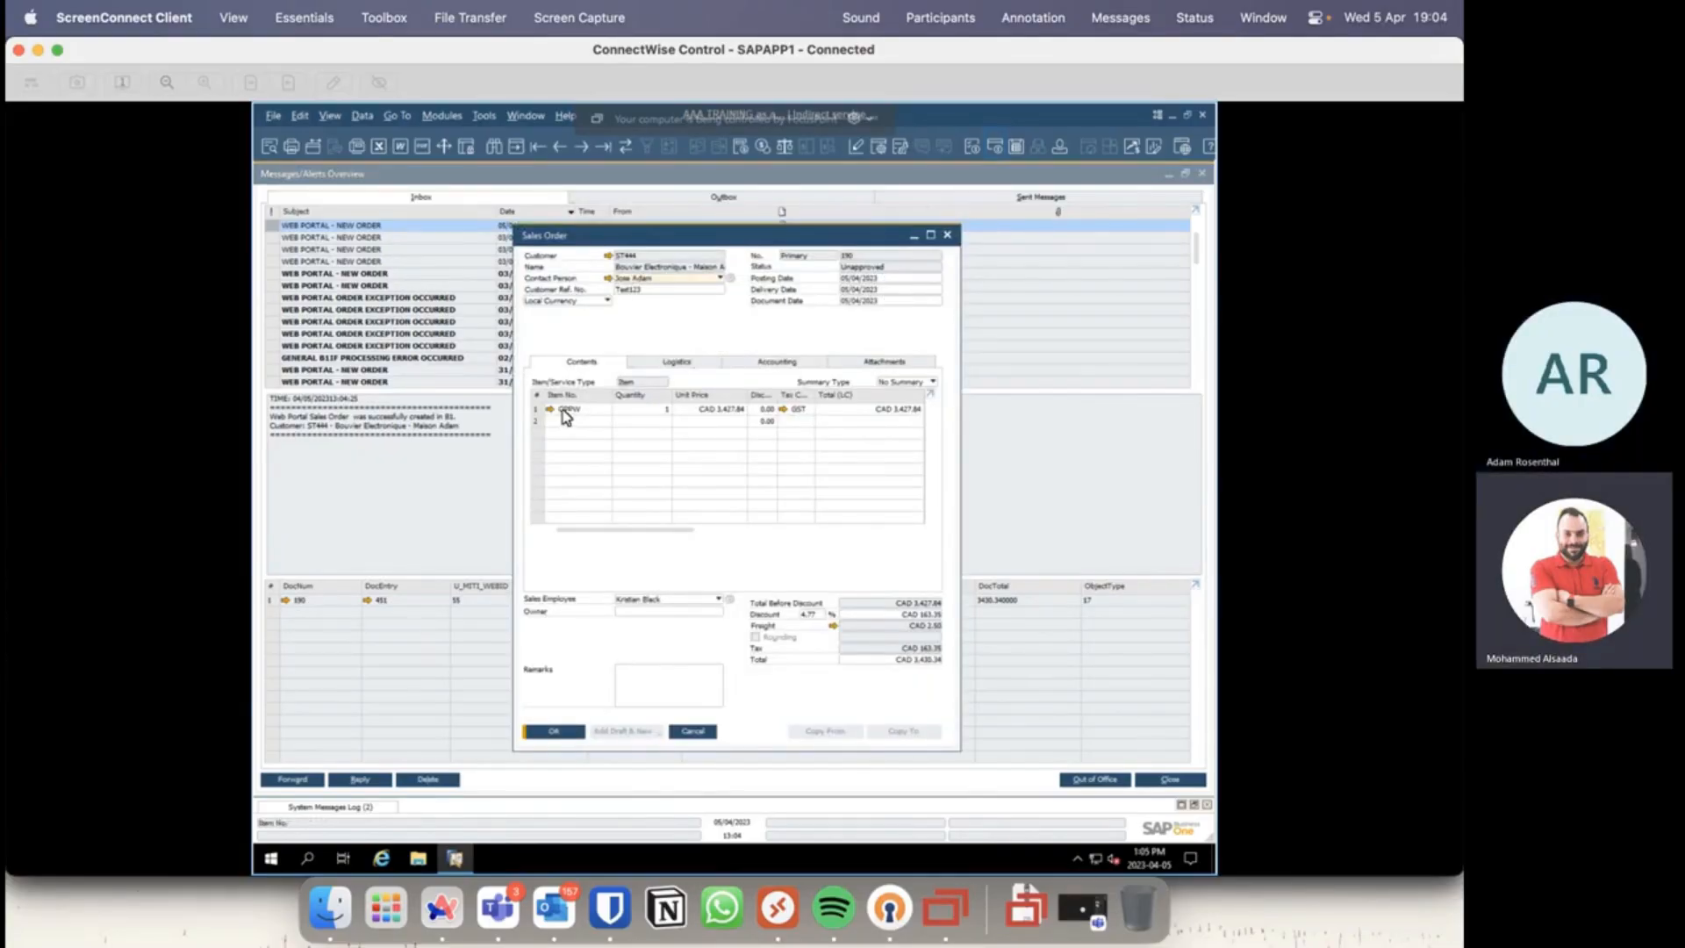
double_click(649, 293)
left_click(651, 300)
left_click(328, 115)
left_click(347, 143)
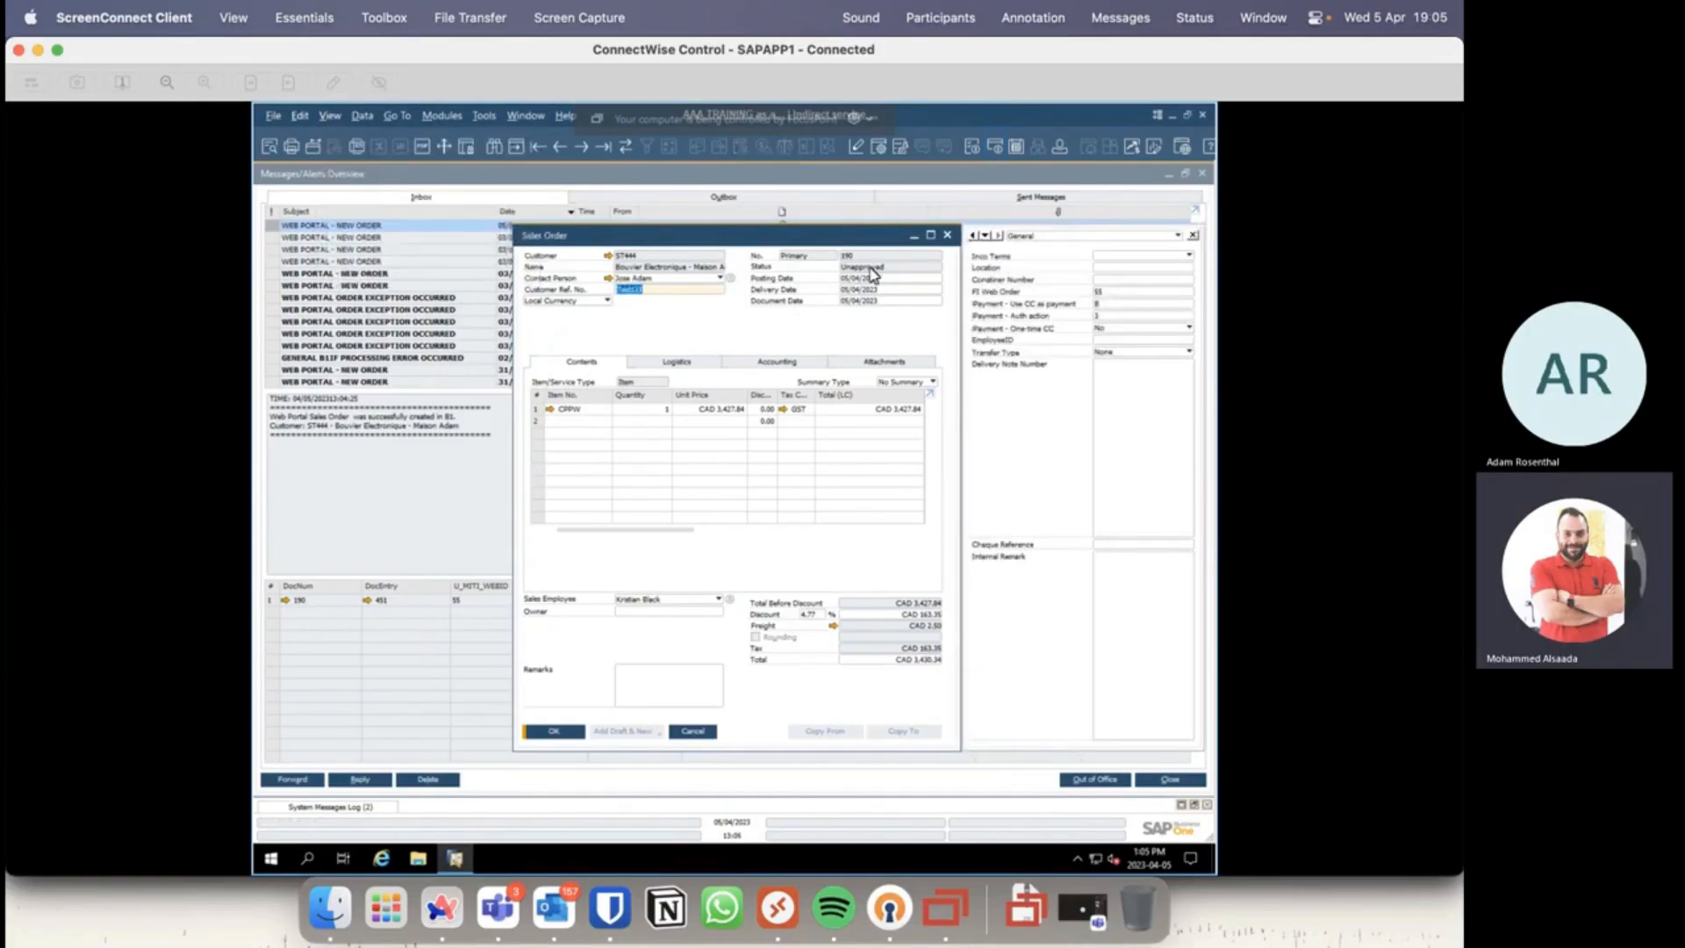
left_click(450, 116)
mouse_move(526, 138)
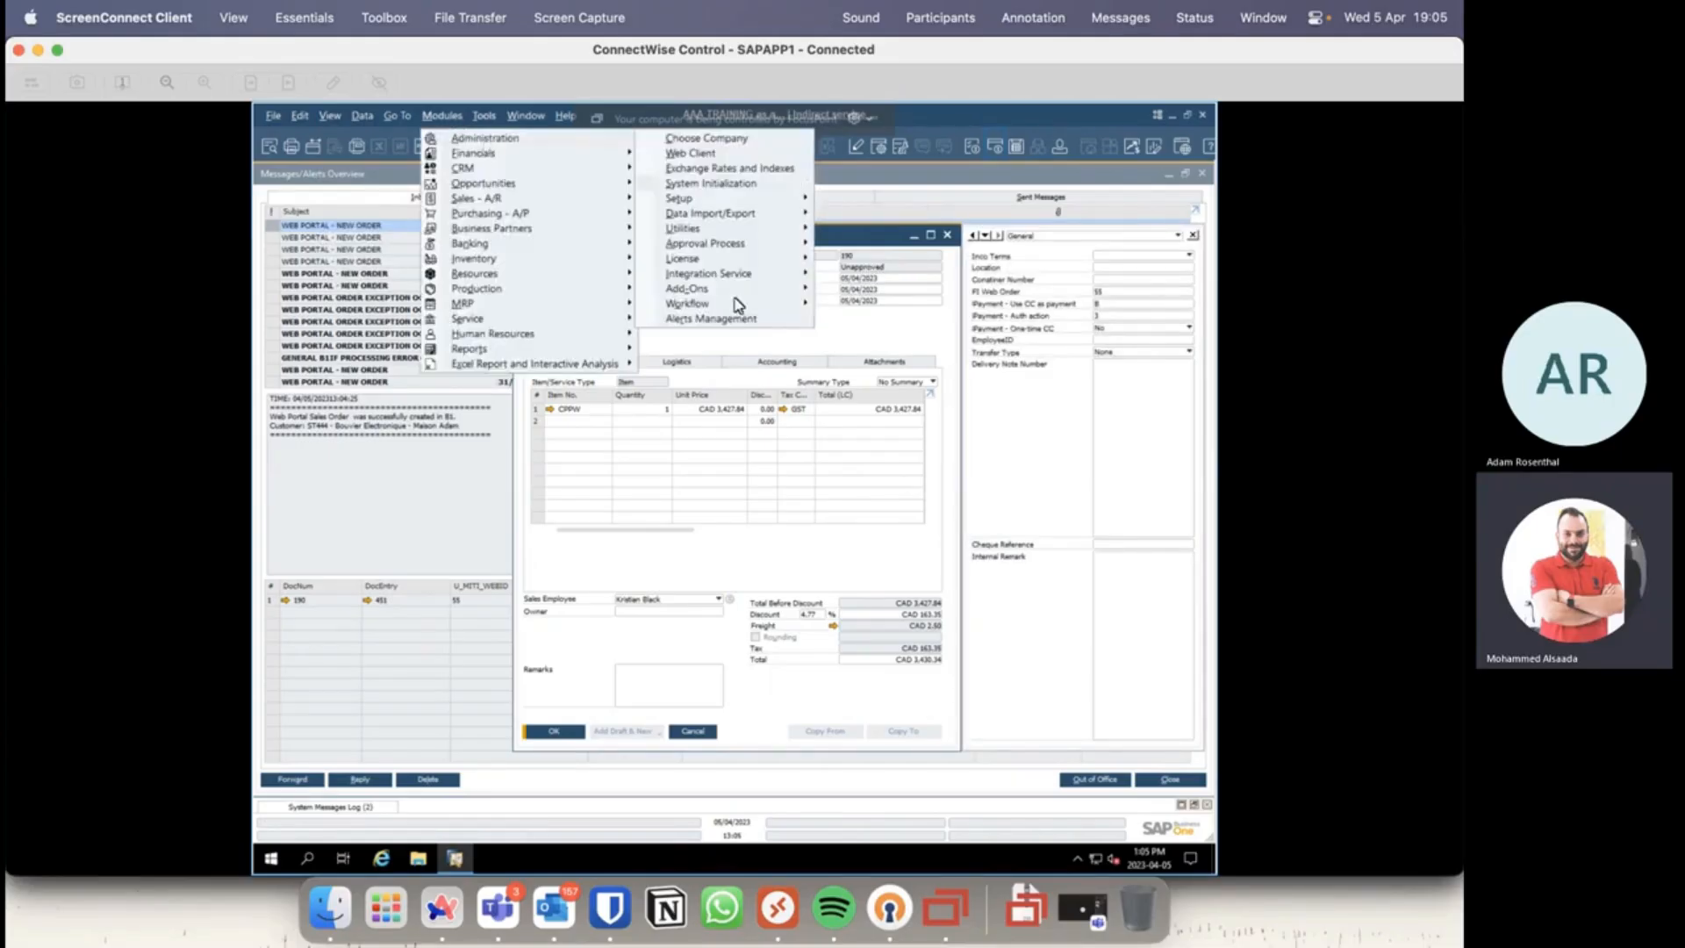
mouse_move(693, 289)
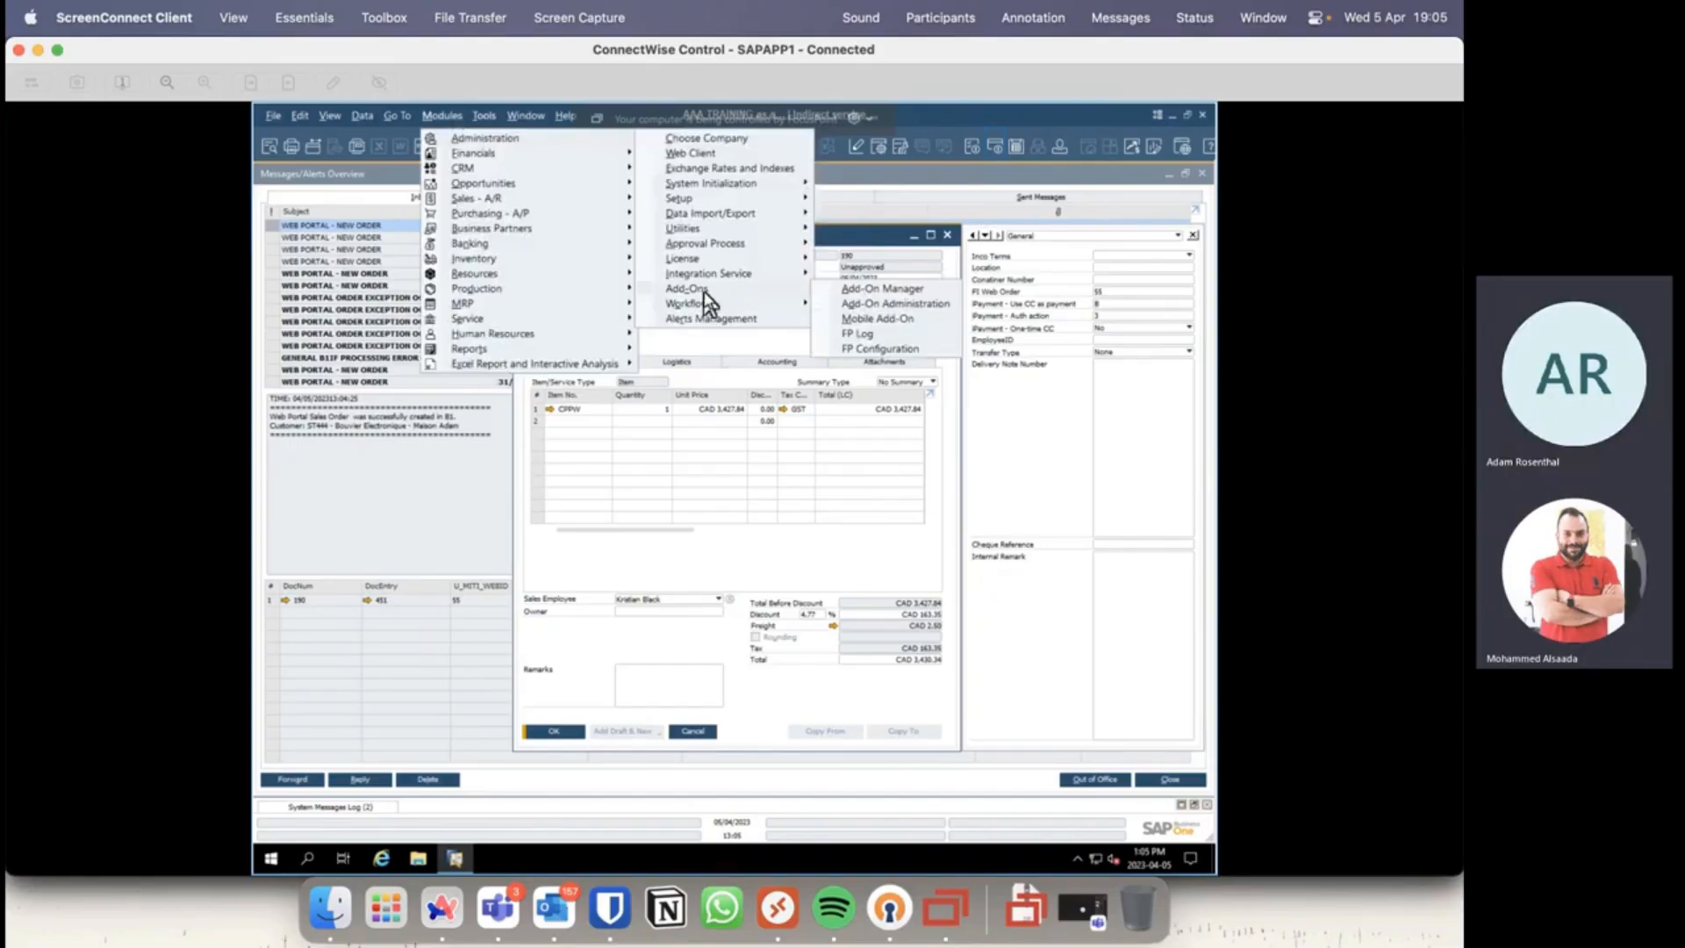
left_click(806, 558)
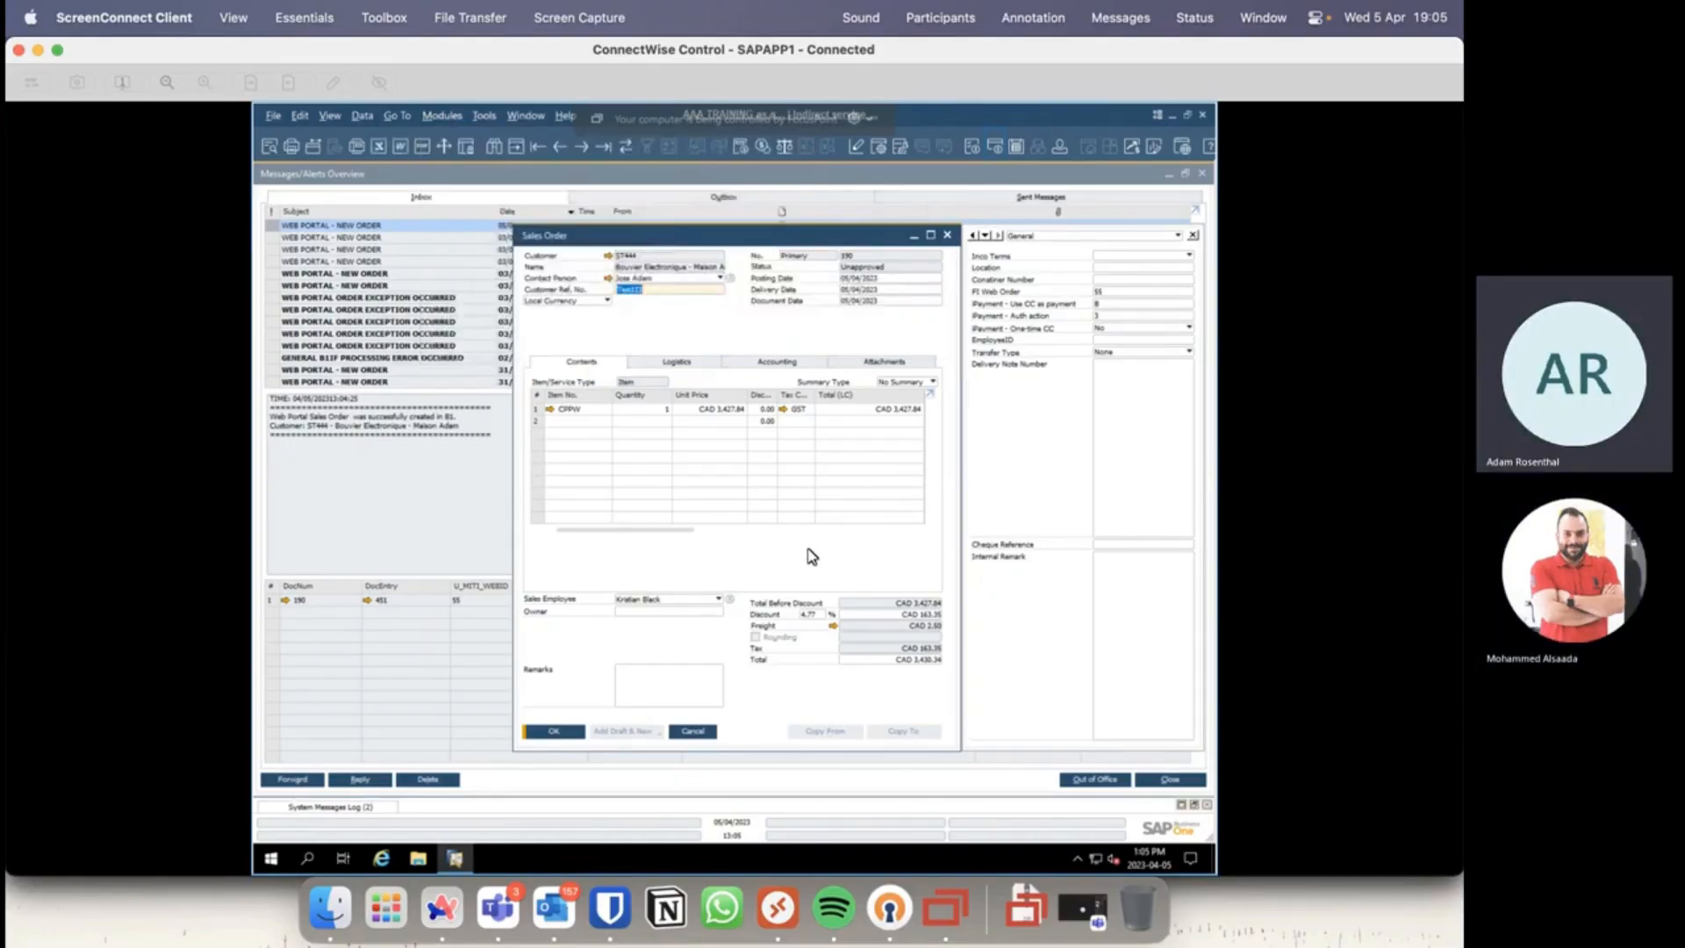
Step: Add the Rotel Acrylic clear cover item 011TP100 as the sales order's second row and update the order
left_click(575, 421)
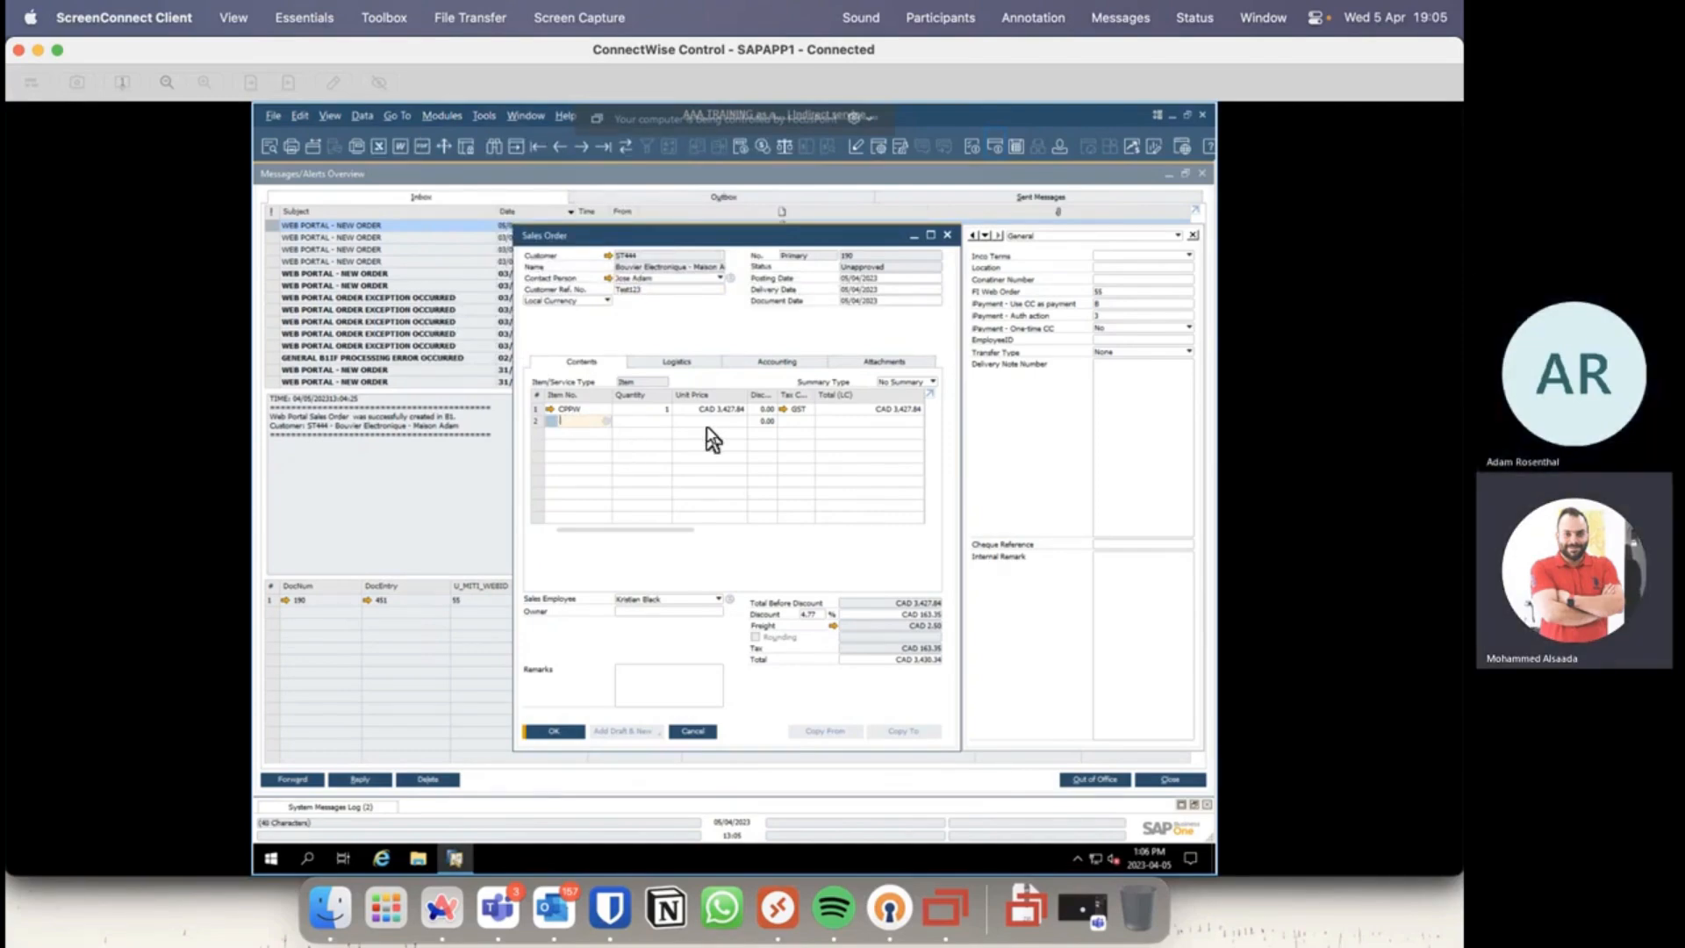
key("Tab")
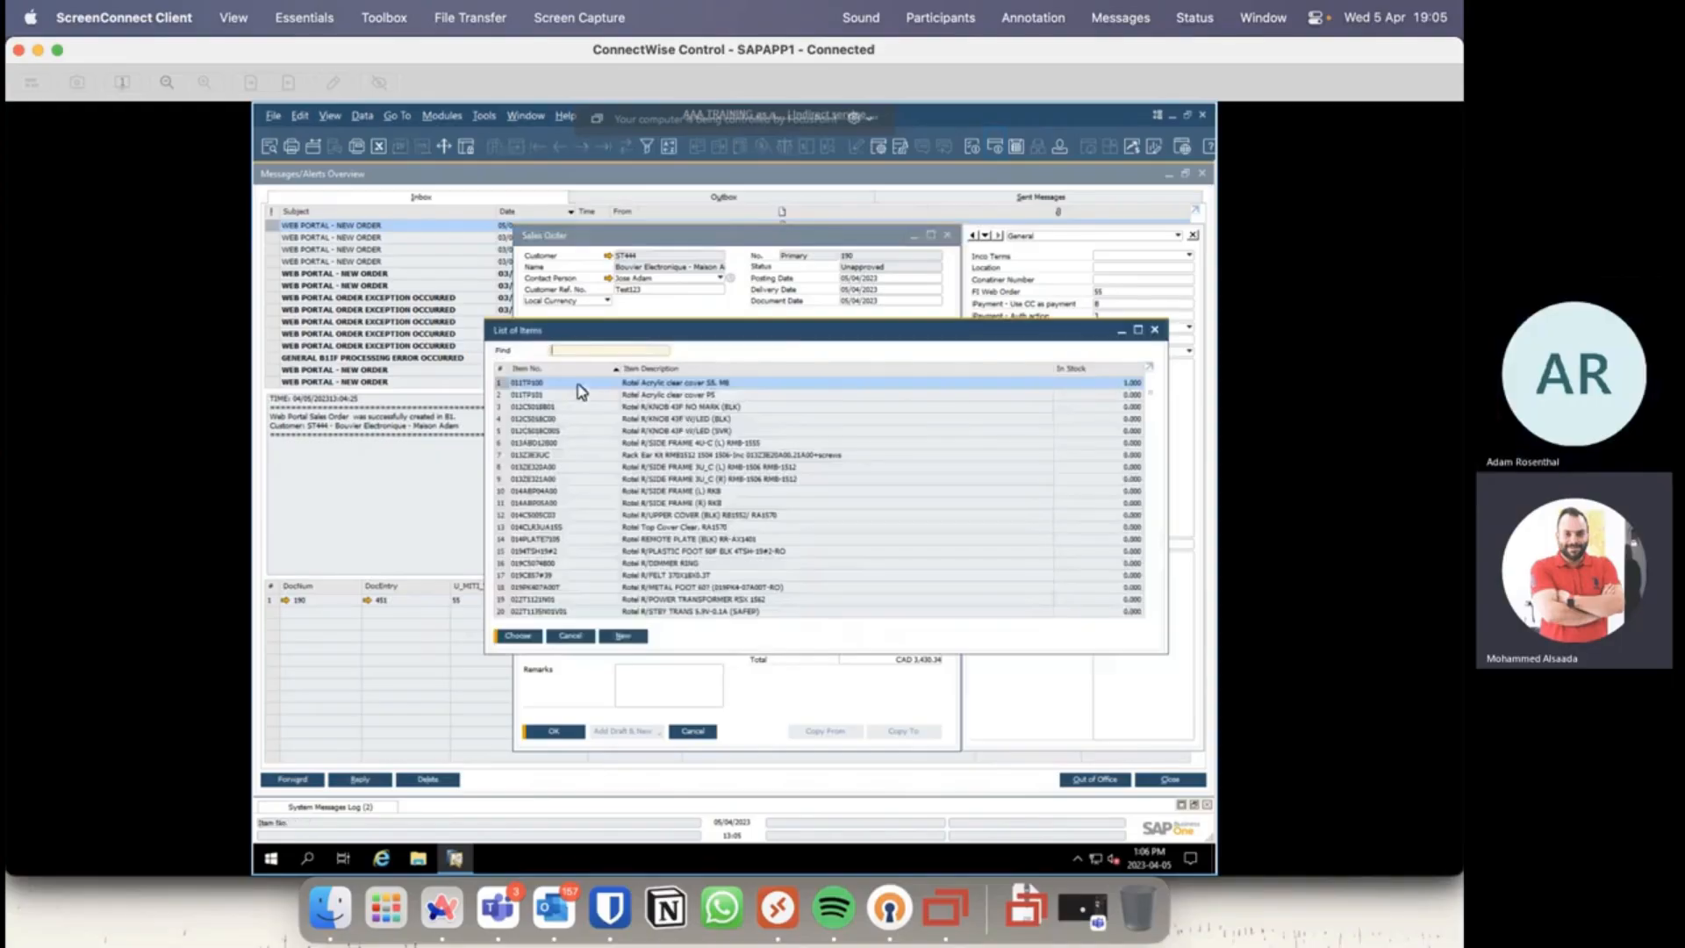
key("Return")
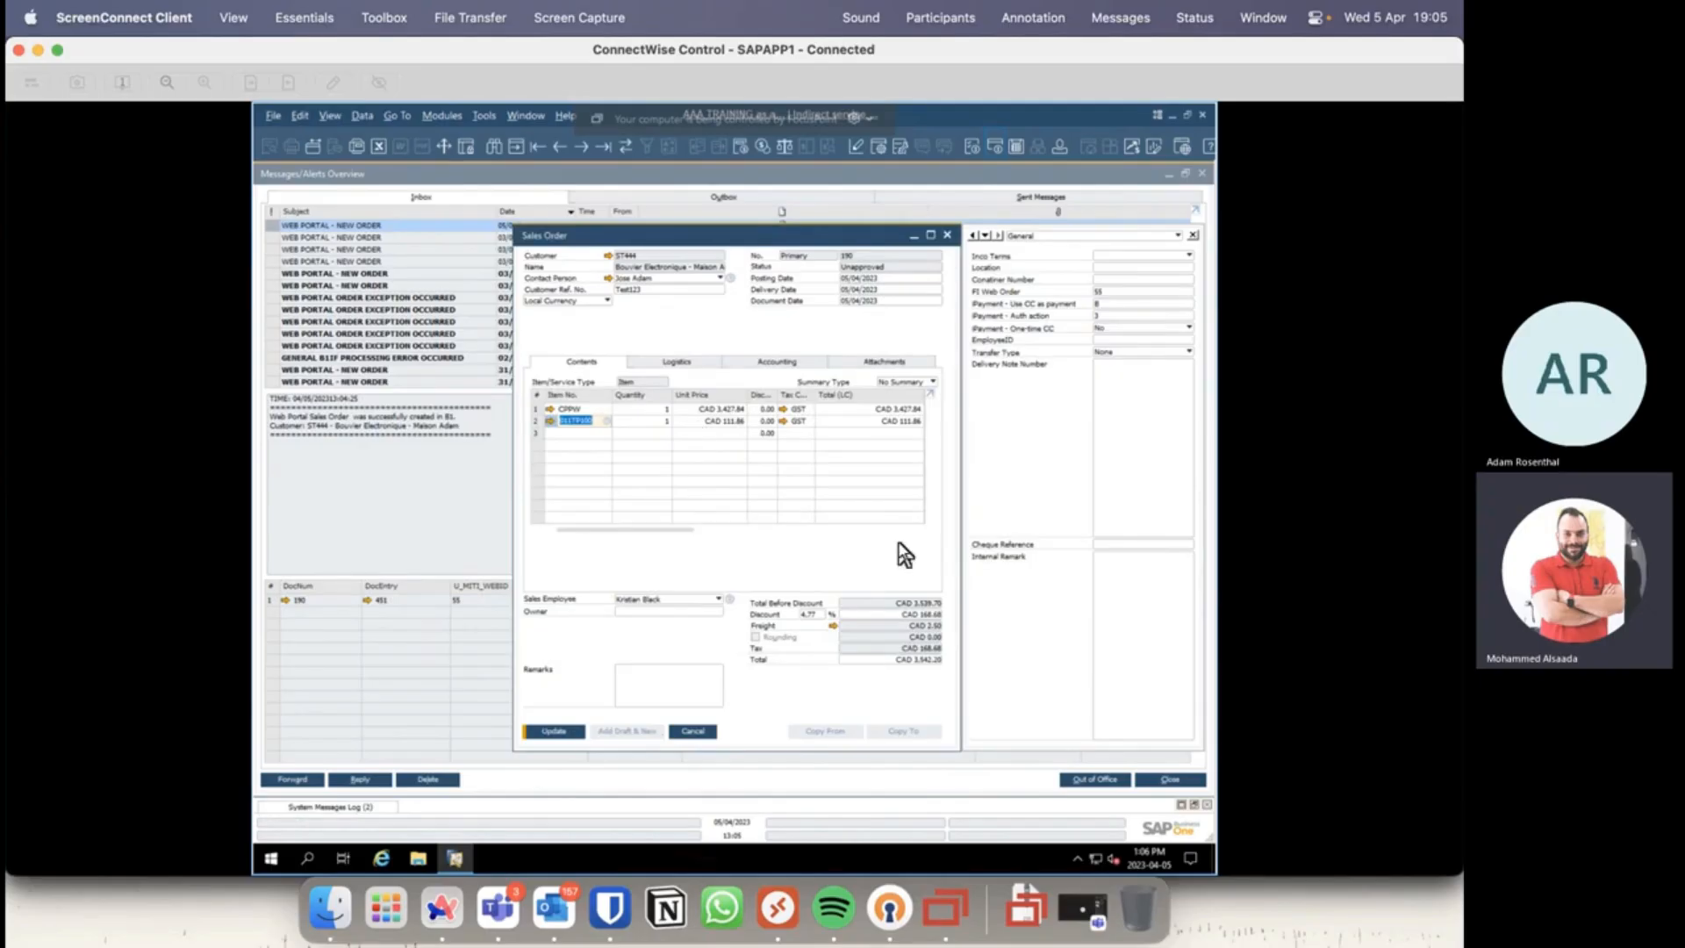
key("Return")
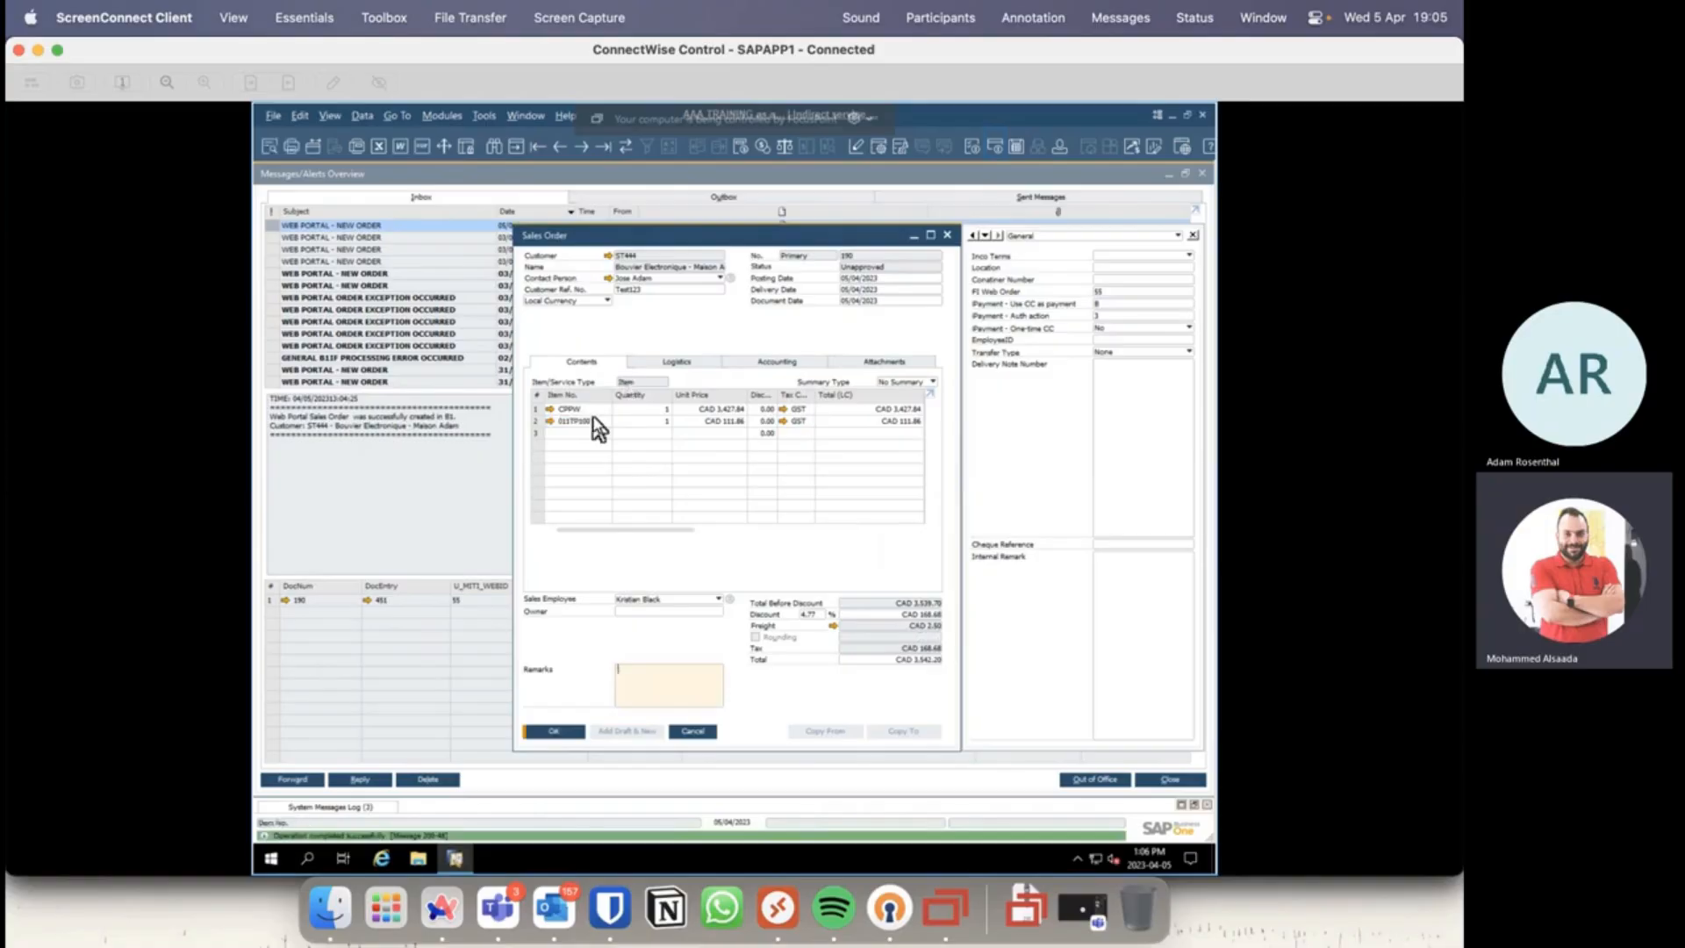
Step: Switch to the Arc browser, finish the impersonated store session and open the sales orders list in the FocusPoint admin
left_click(442, 908)
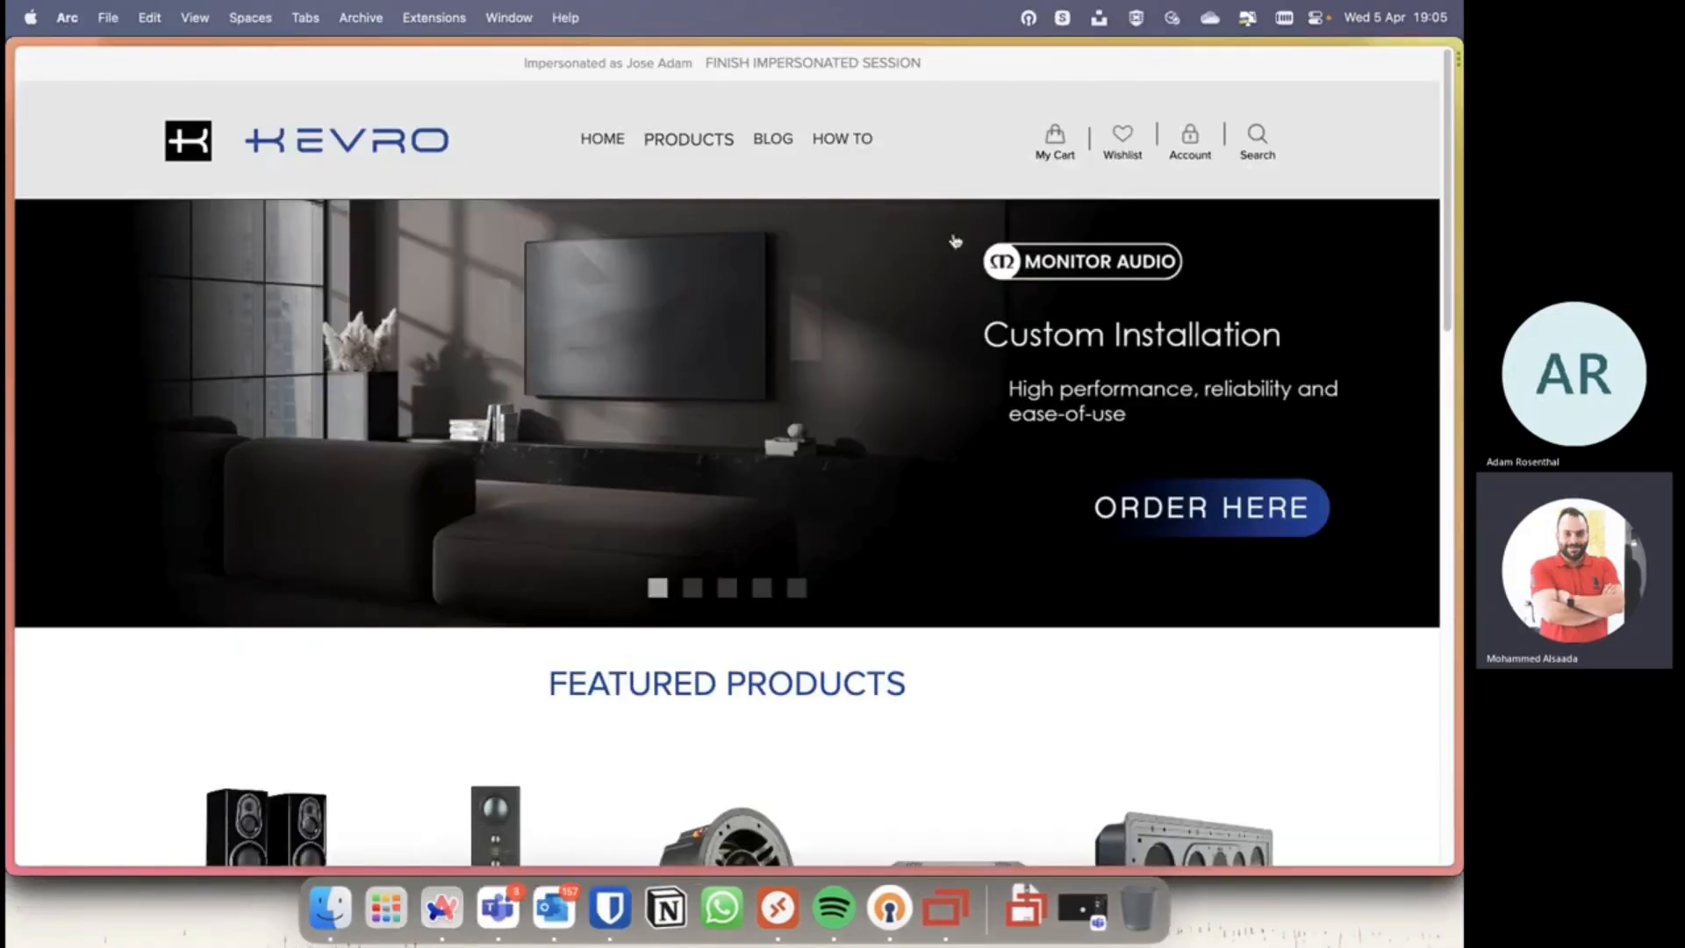
left_click(801, 66)
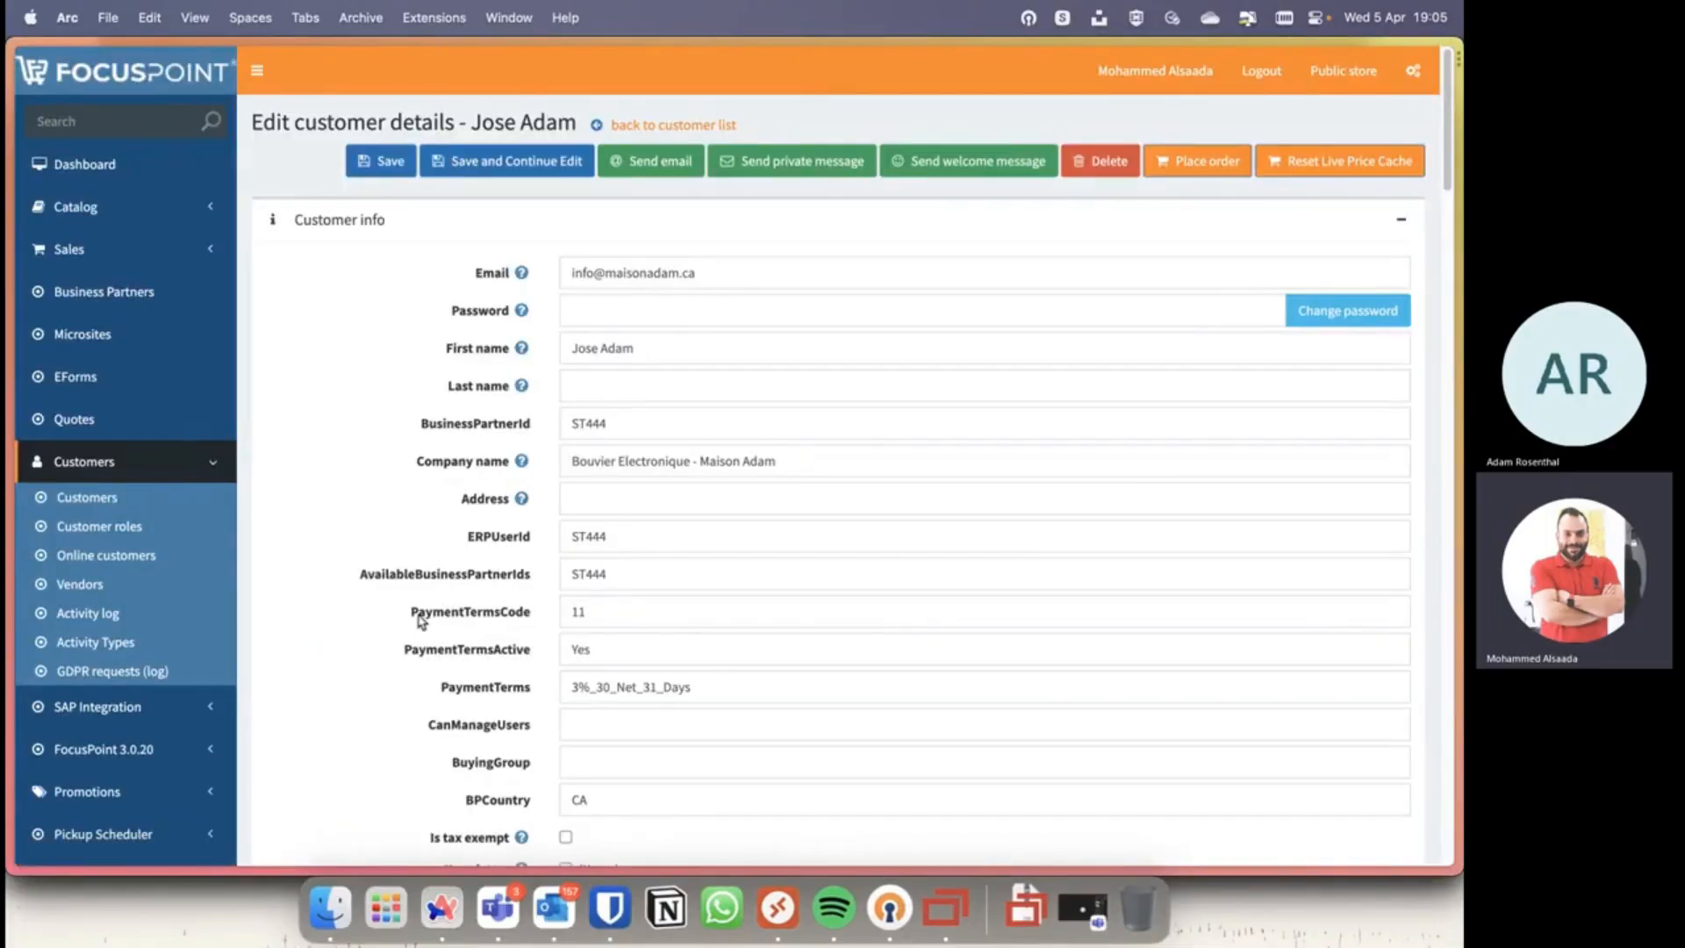
left_click(70, 249)
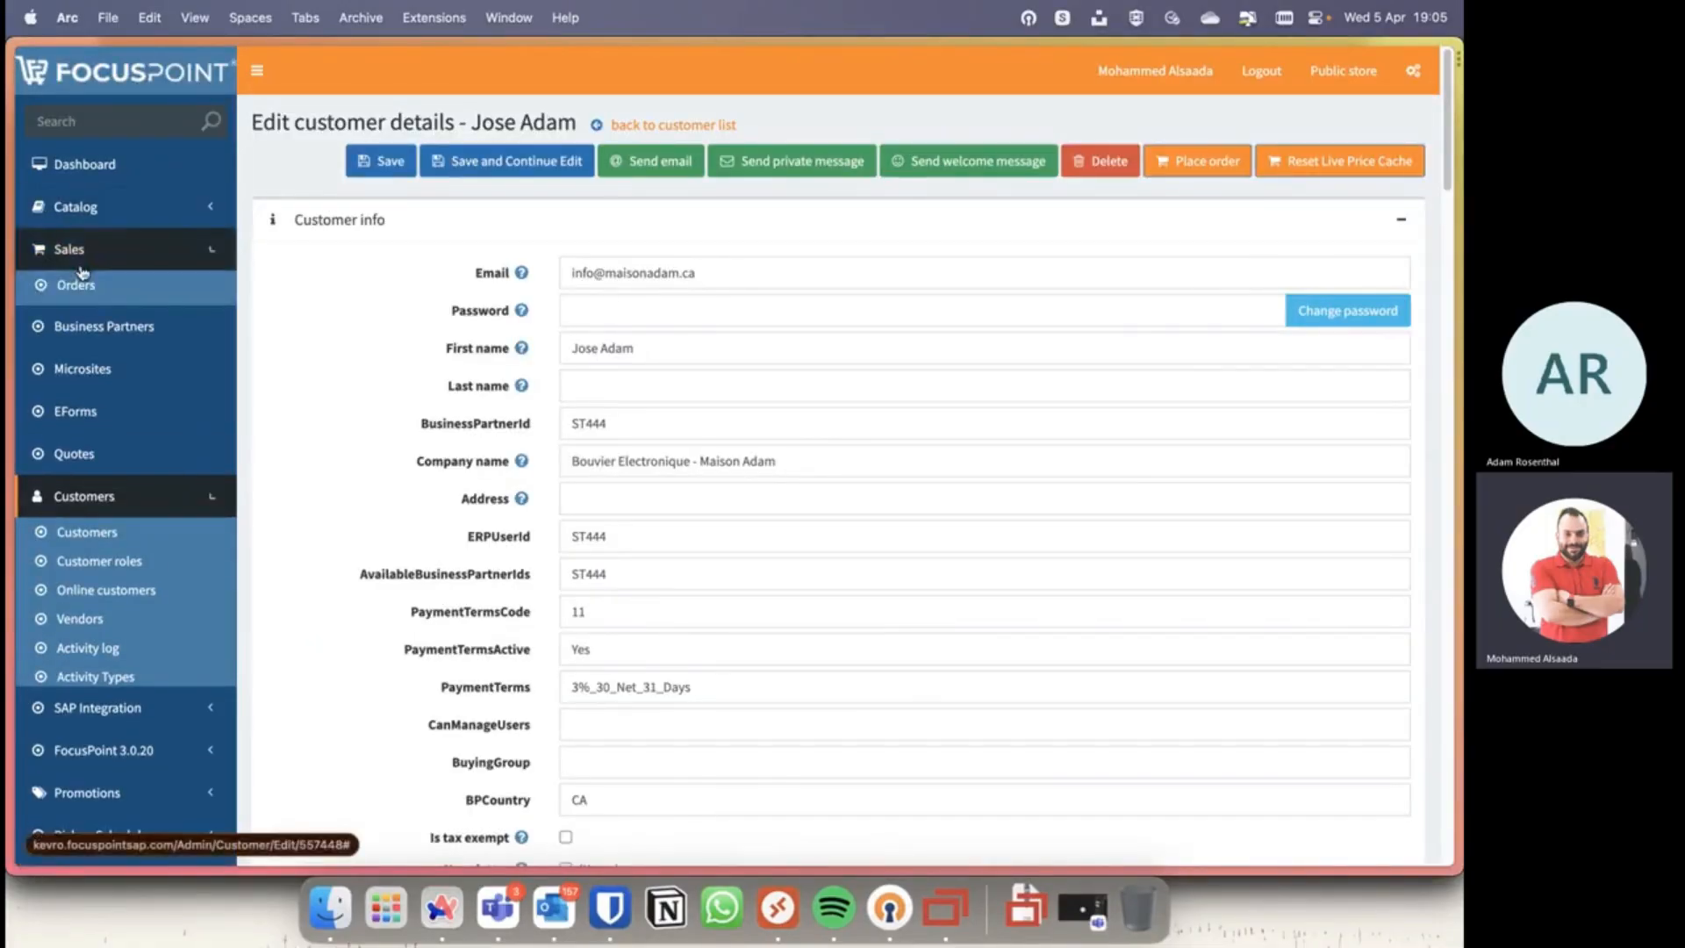
left_click(76, 287)
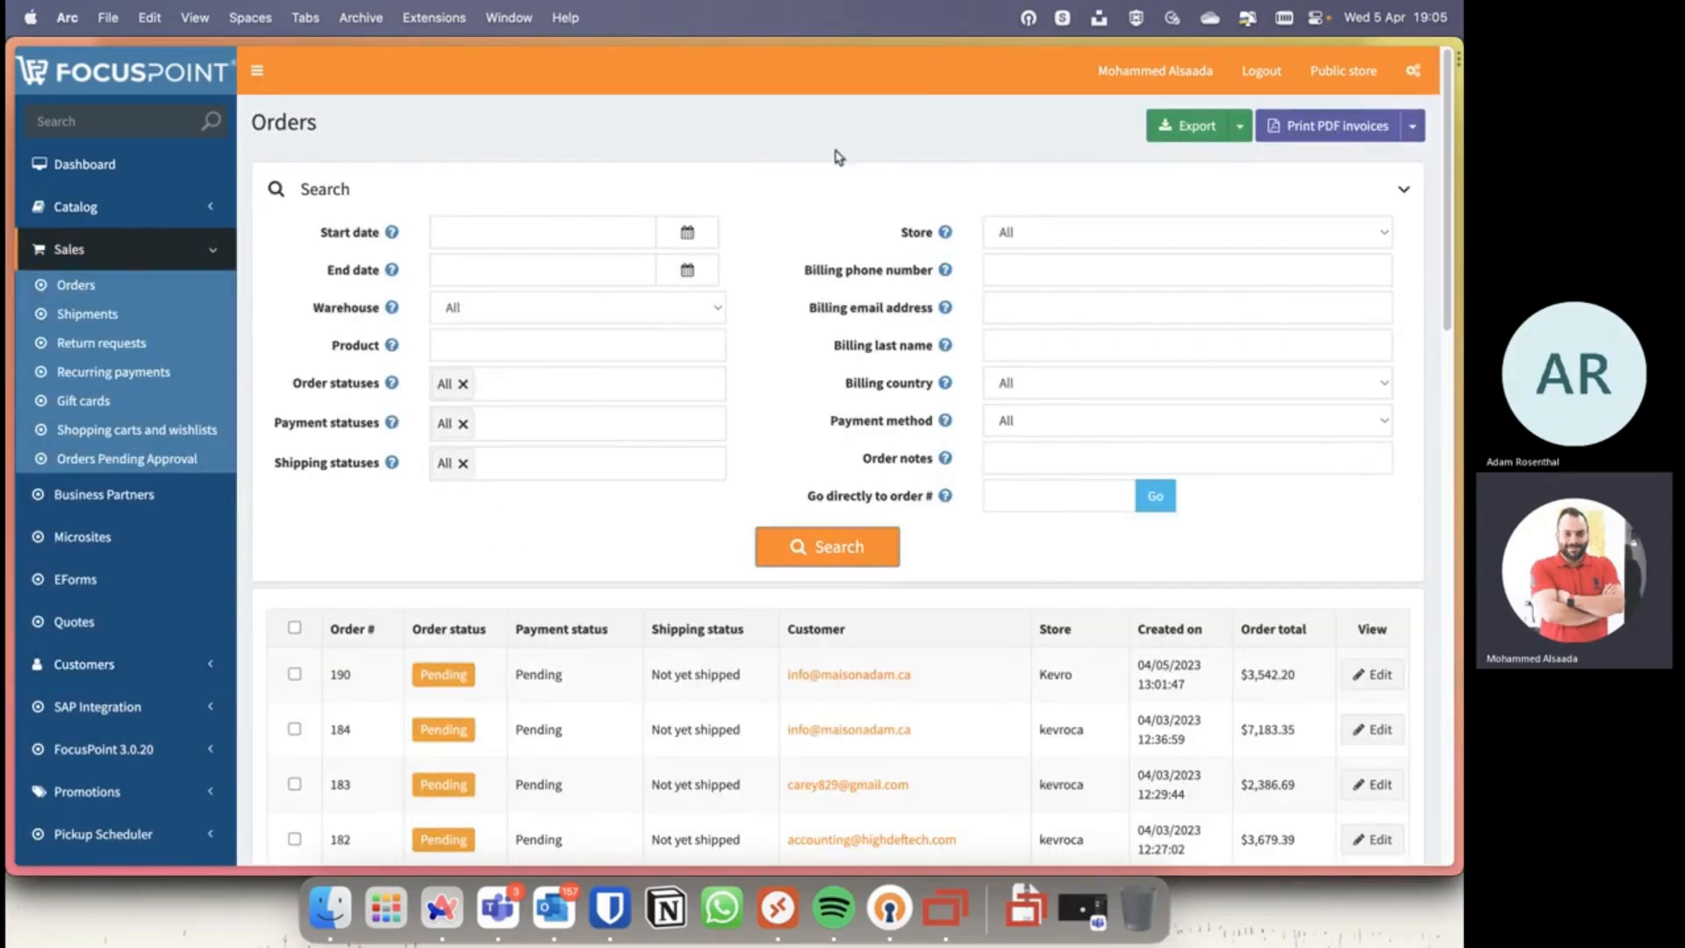
Step: Find the newest Kevro order in the orders list, open its details and check its order number
scroll(801, 327, "down", 5)
scroll(804, 327, "up", 5)
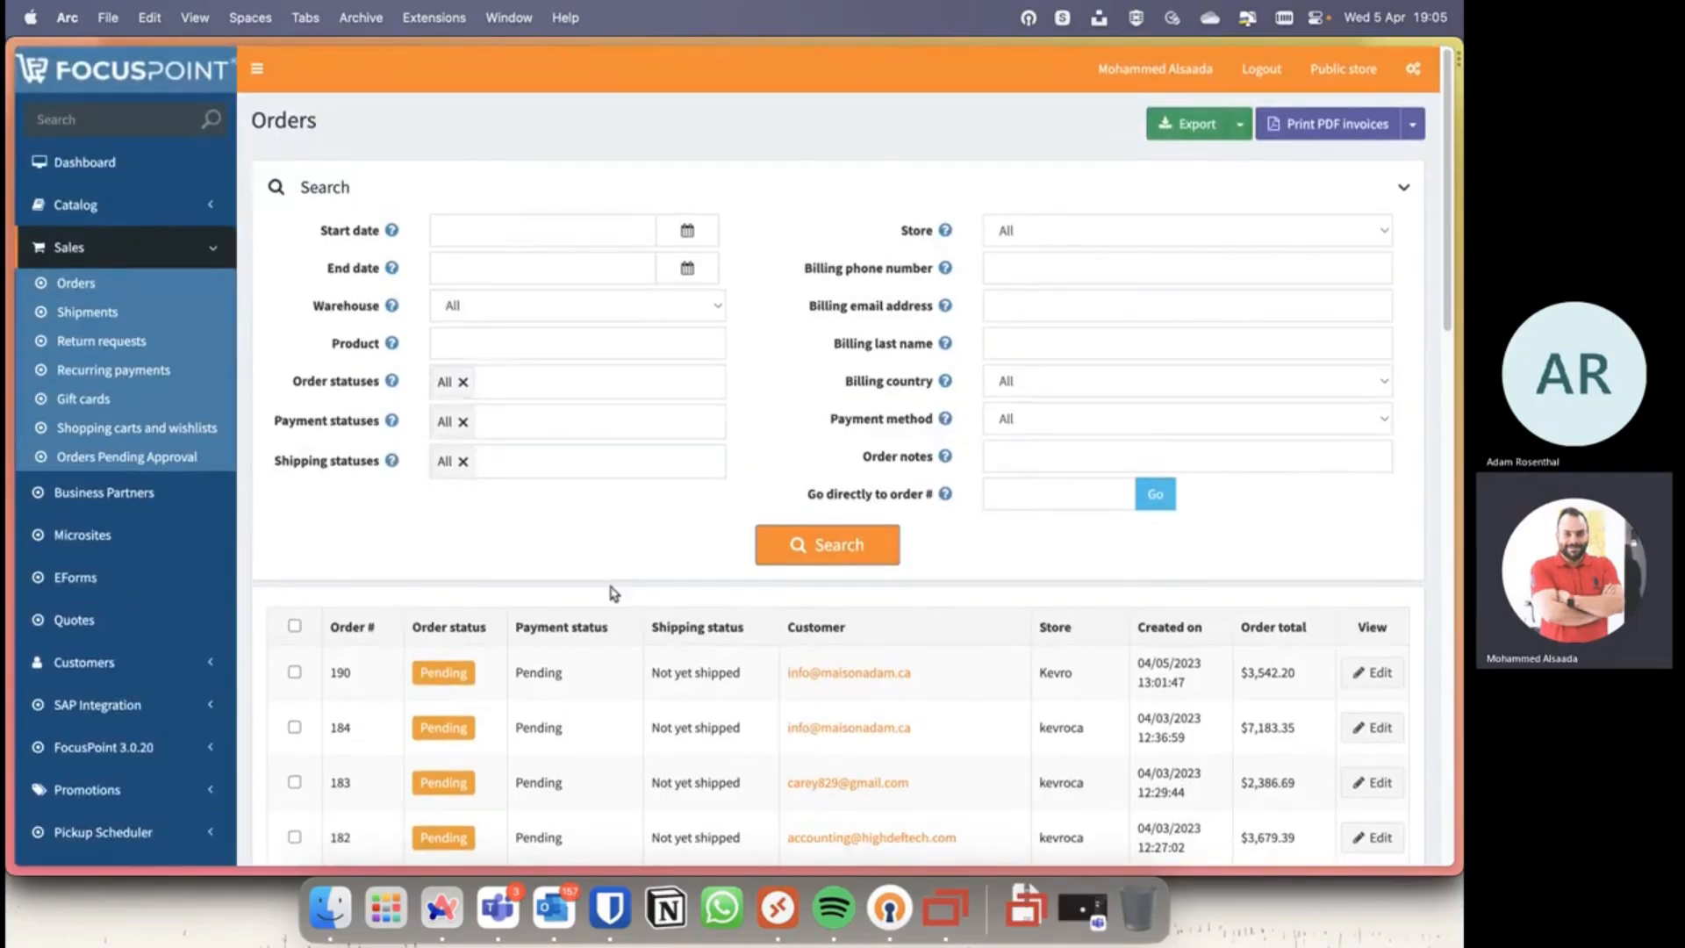
scroll(694, 461, "down", 3)
double_click(339, 443)
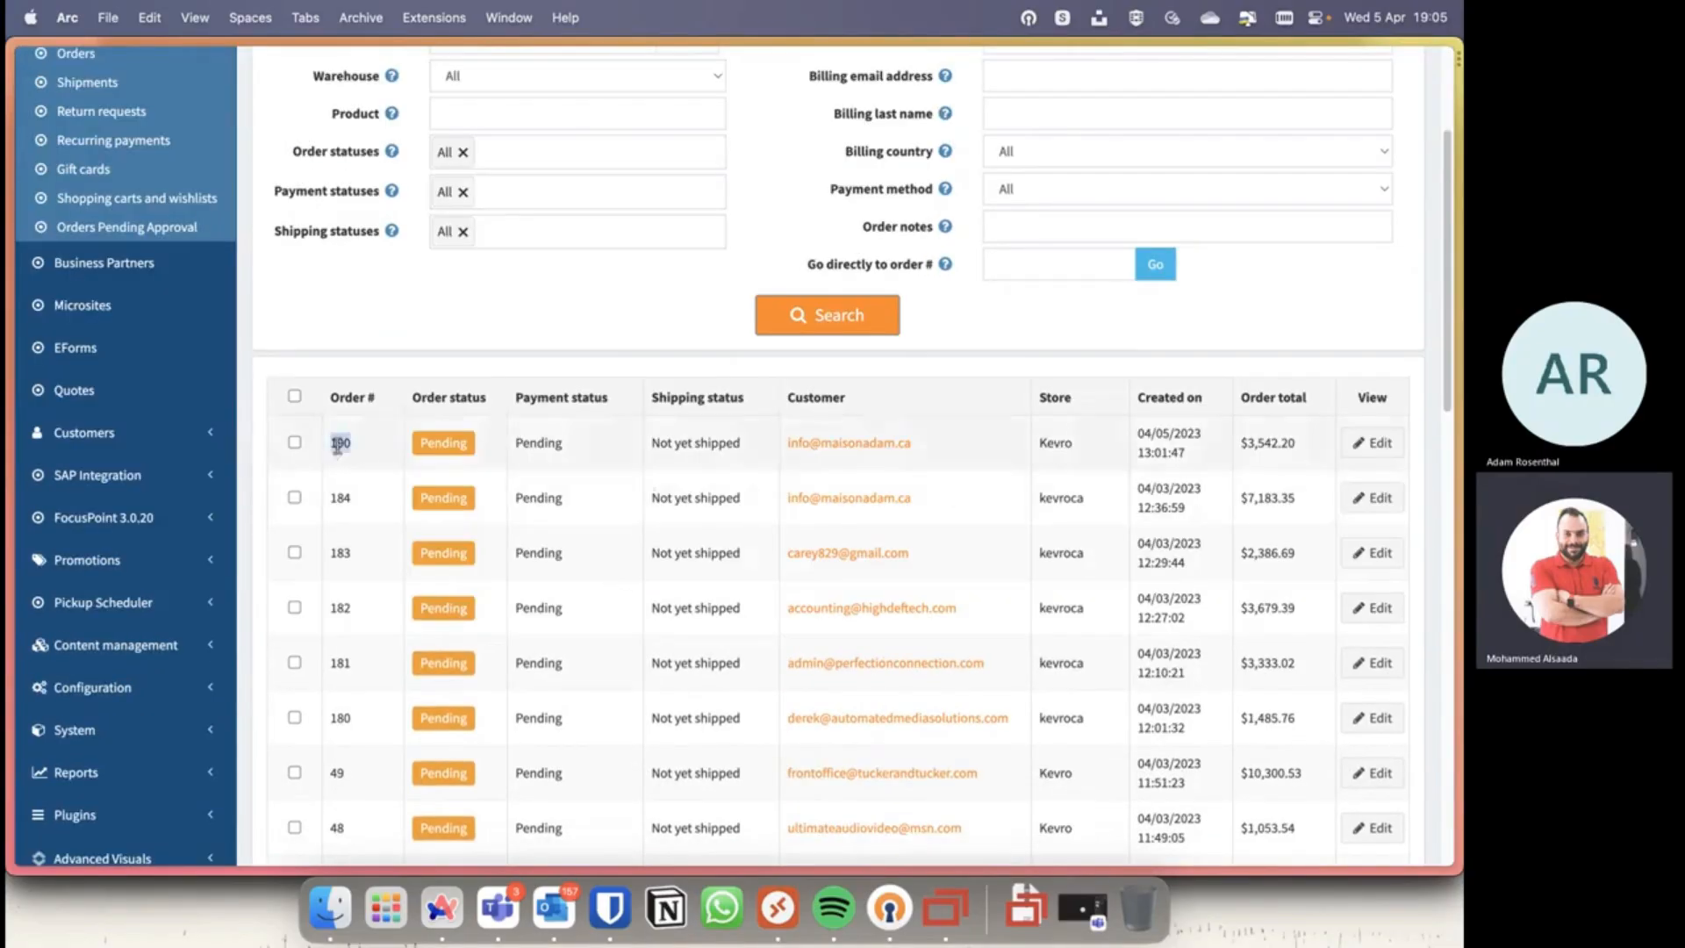
left_click(609, 450)
left_click(1378, 444)
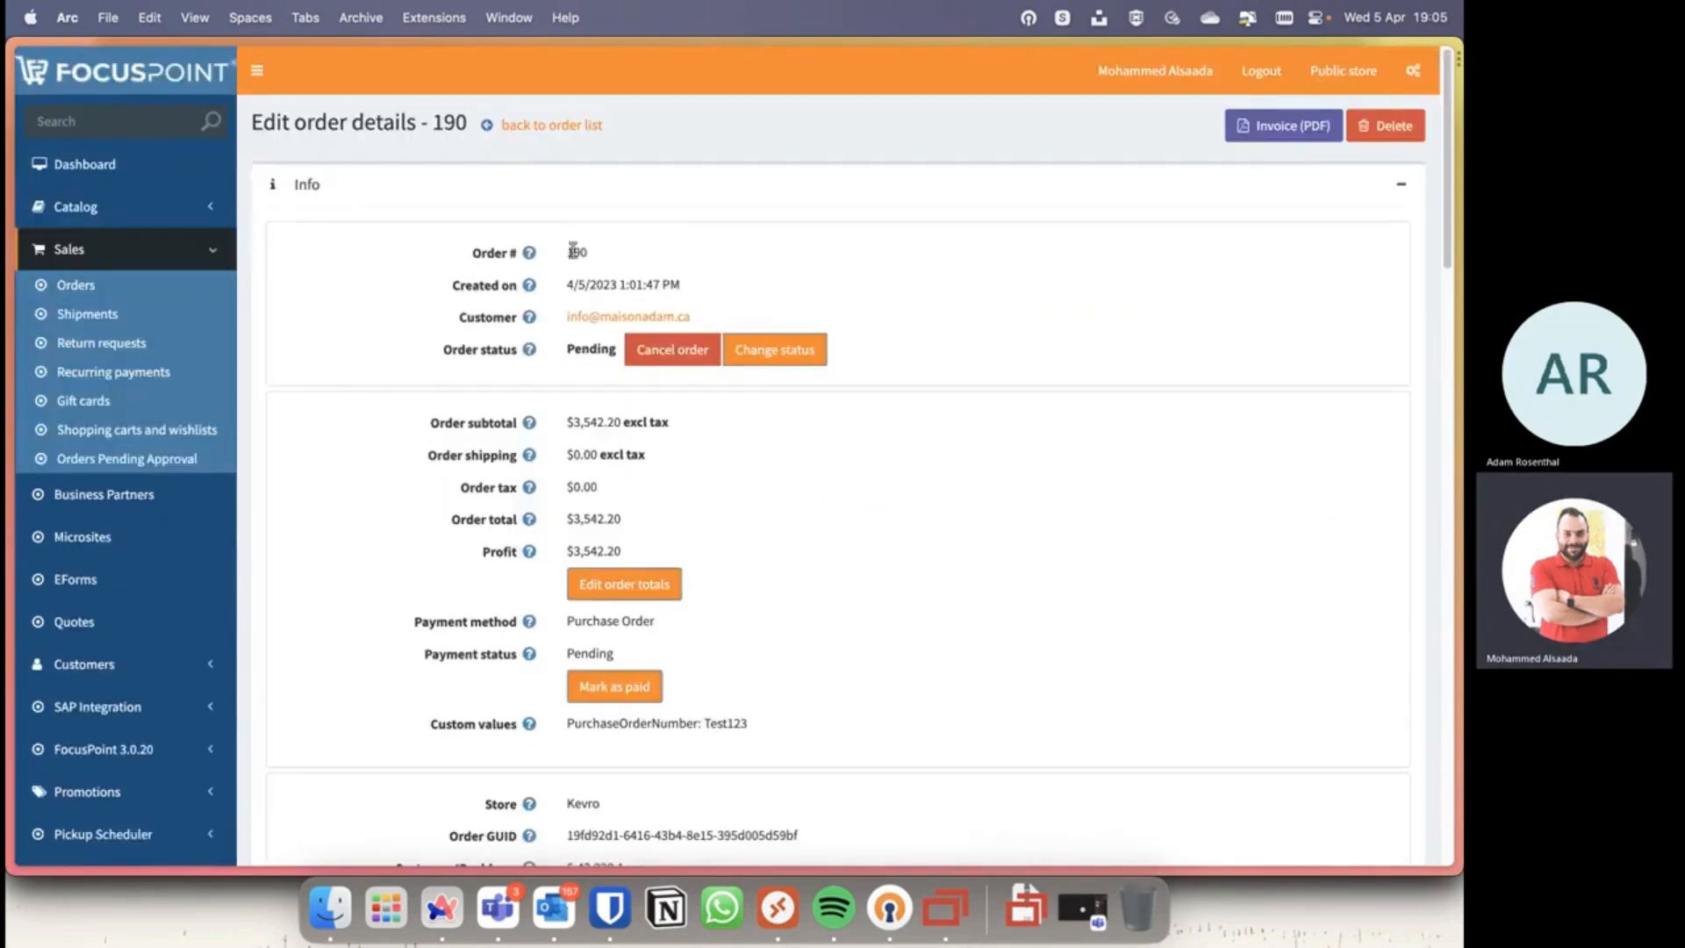
double_click(577, 251)
Step: Switch back to the ConnectWise Control session and select the item number on the sales order's second row
left_click(937, 912)
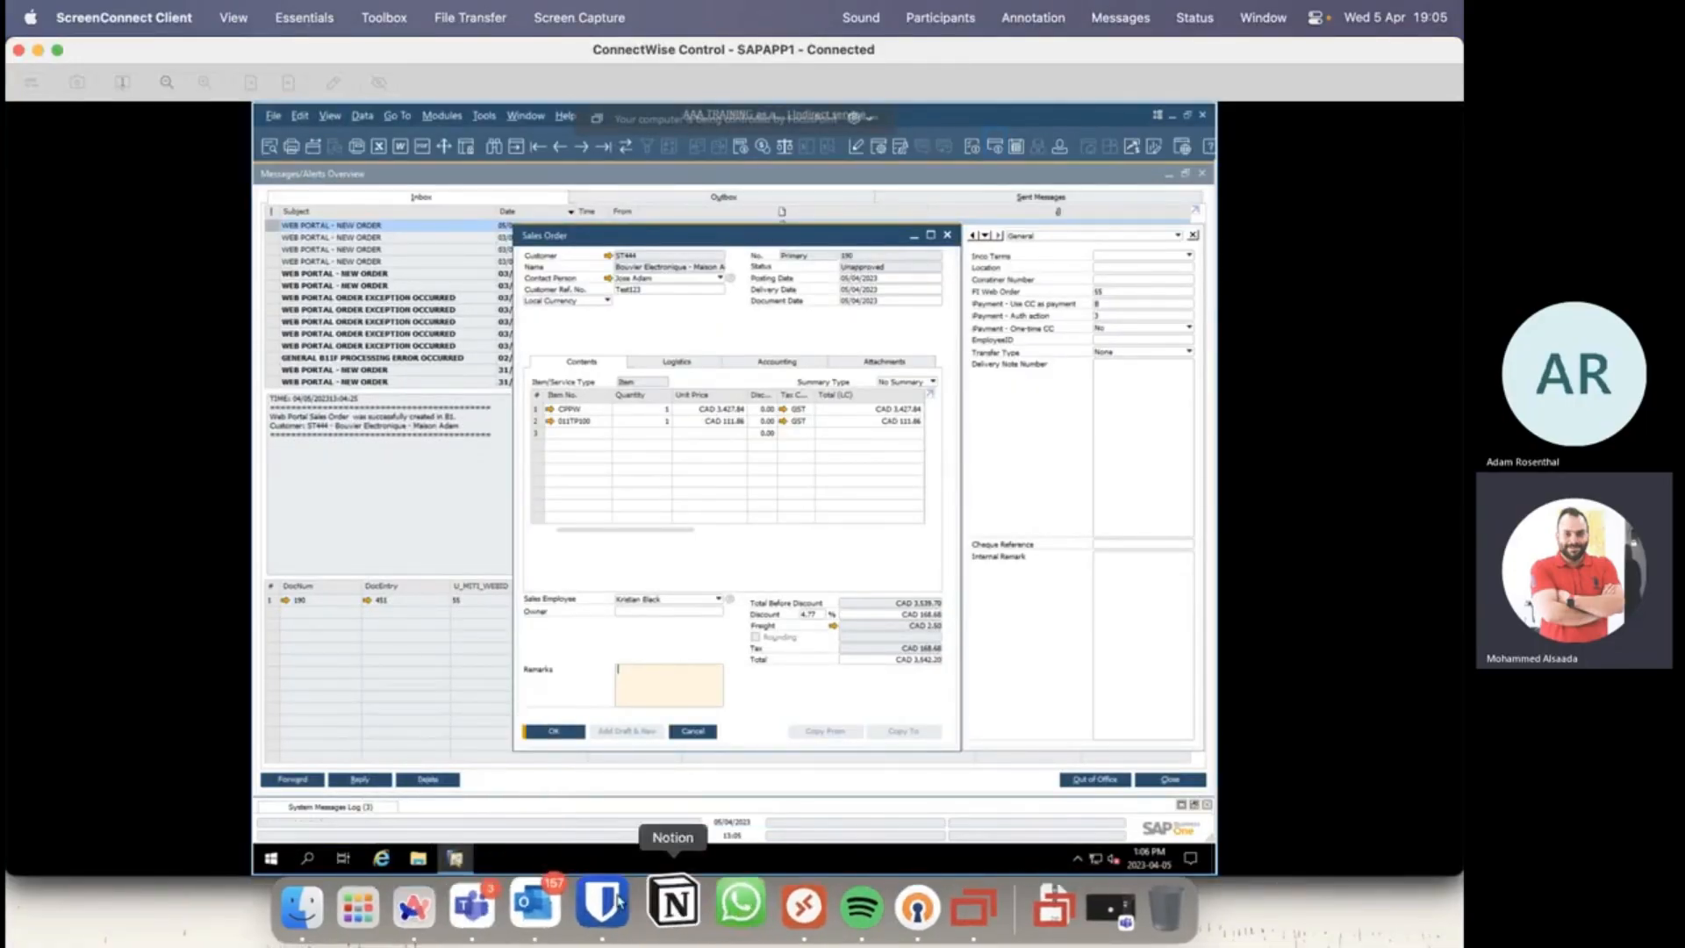
left_click(578, 423)
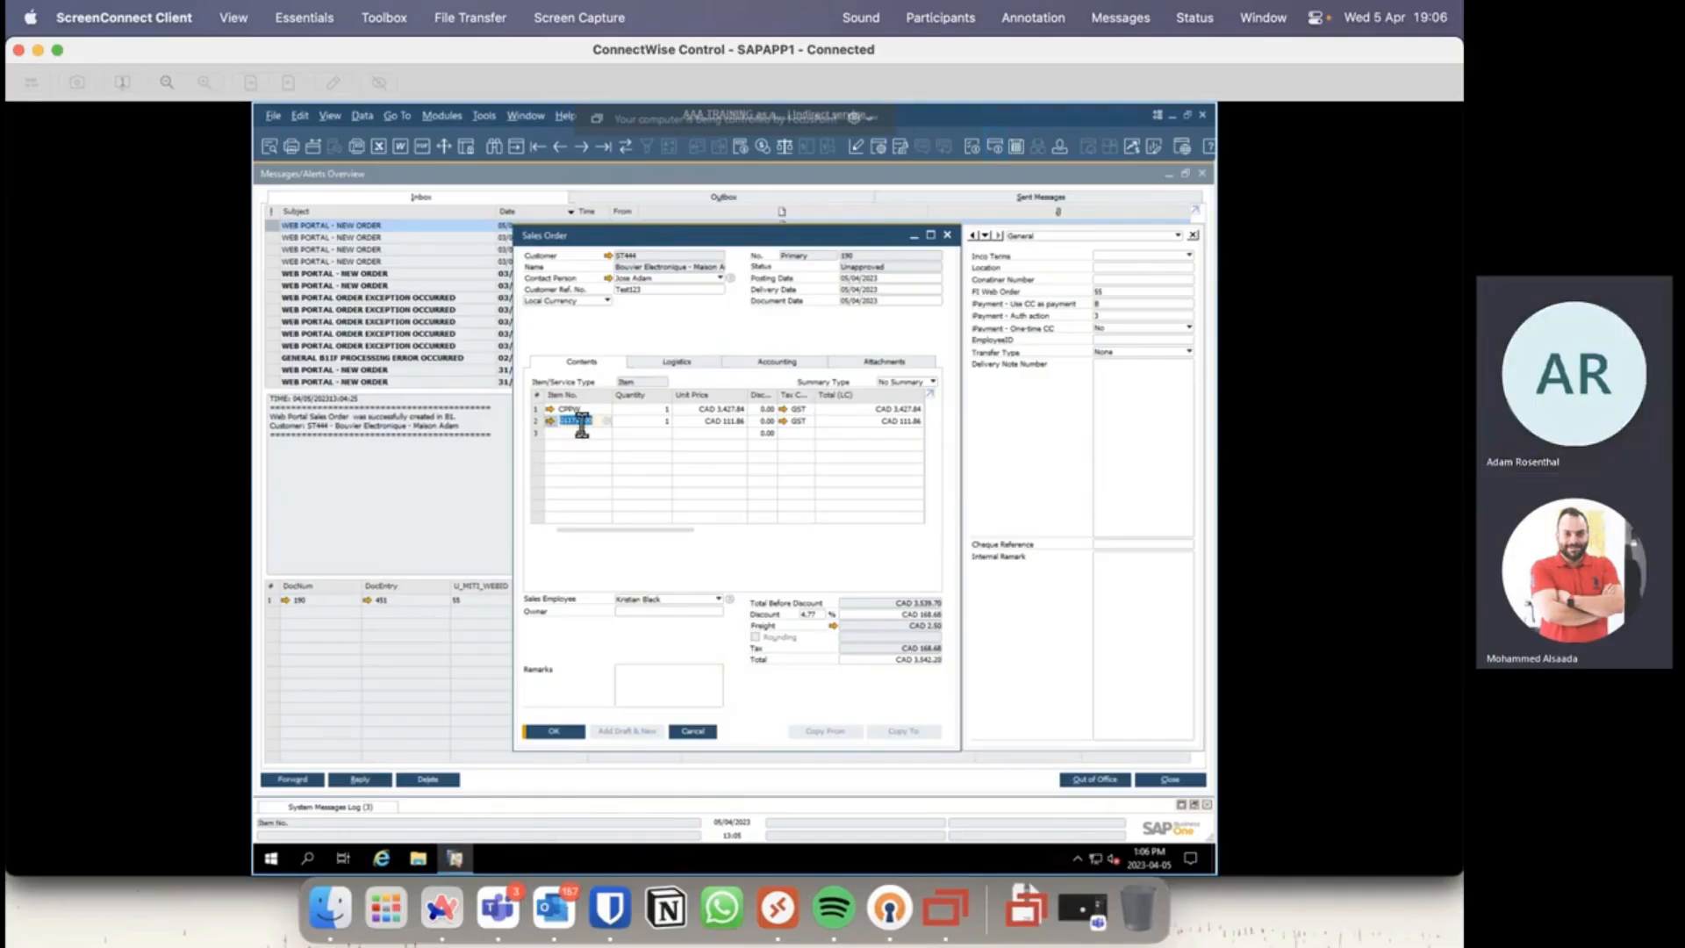